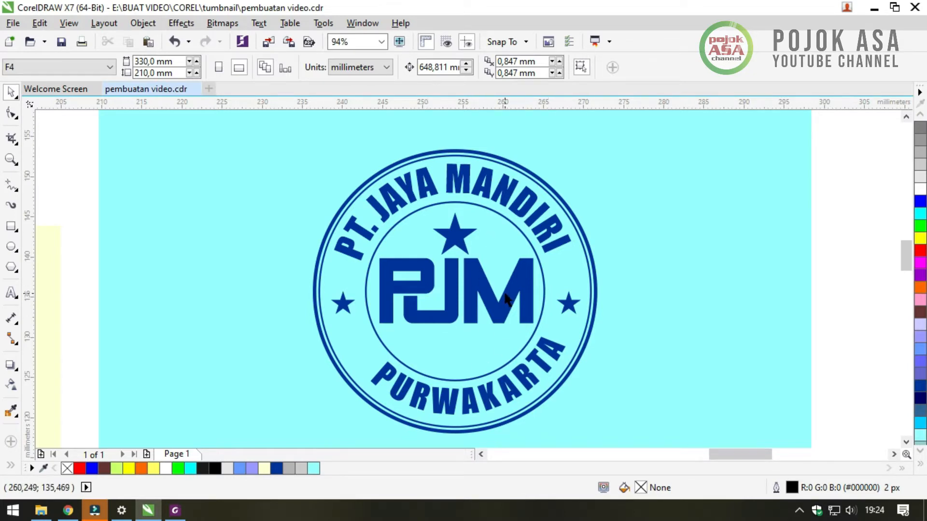
Draw a circle about 35.4 mm in diameter near the centre of the pale yellow rectangle
left_click(833, 341)
key("F4")
left_click(636, 340)
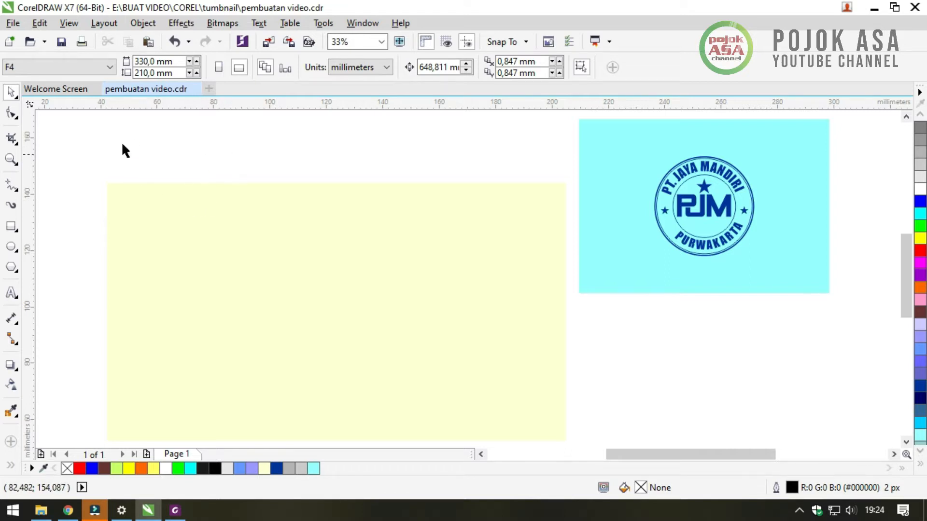
left_click(11, 254)
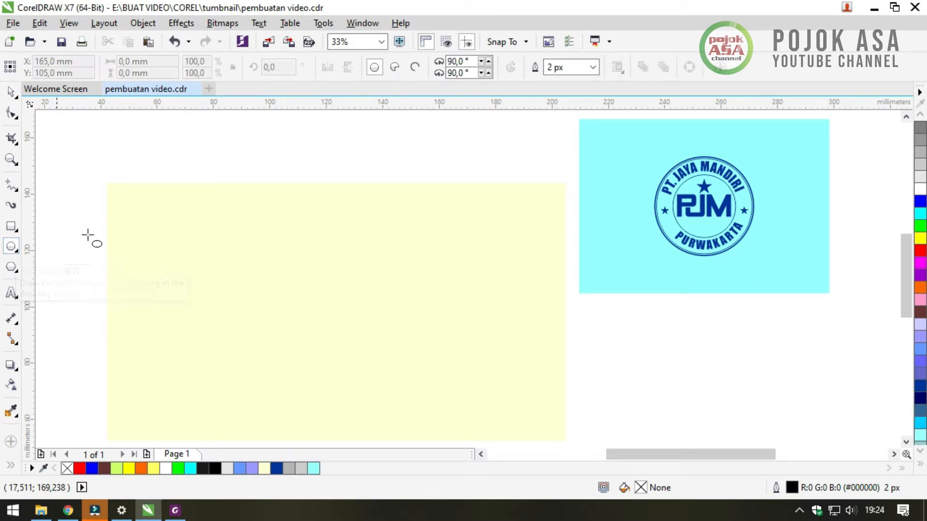
left_click_drag(261, 258, 331, 333)
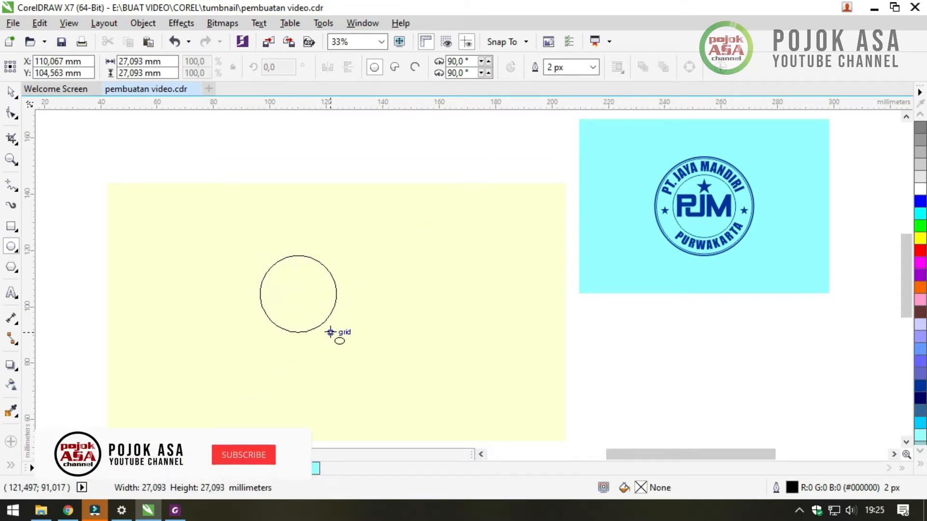
left_click_drag(331, 333, 337, 356)
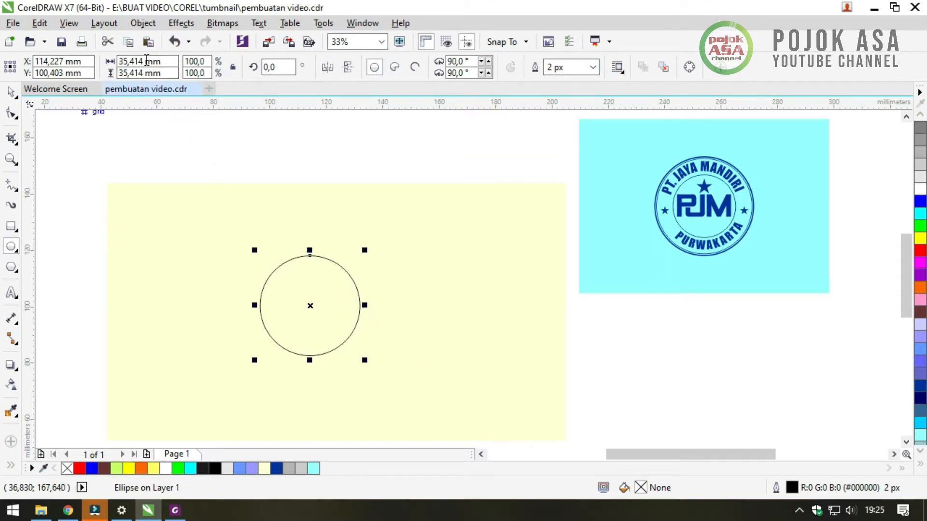
Set the circle's width and height to 35 mm
double_click(146, 60)
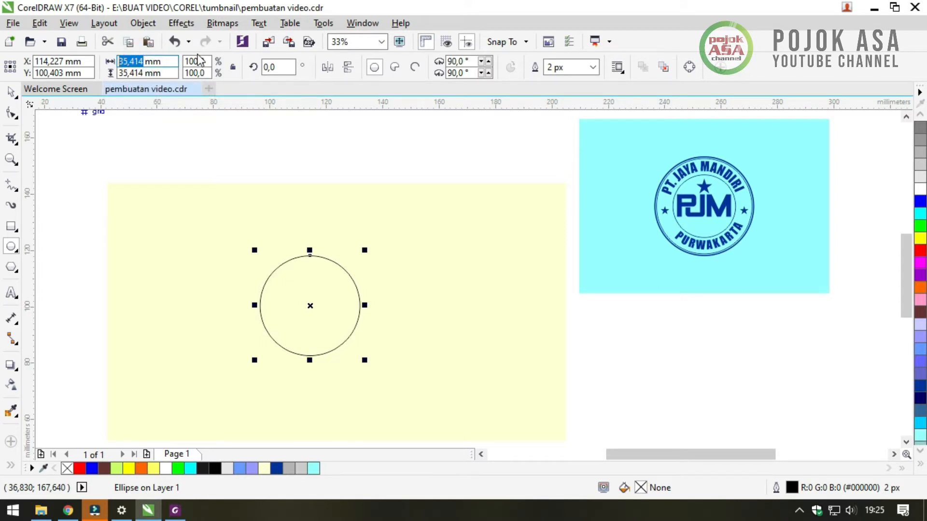
type("35")
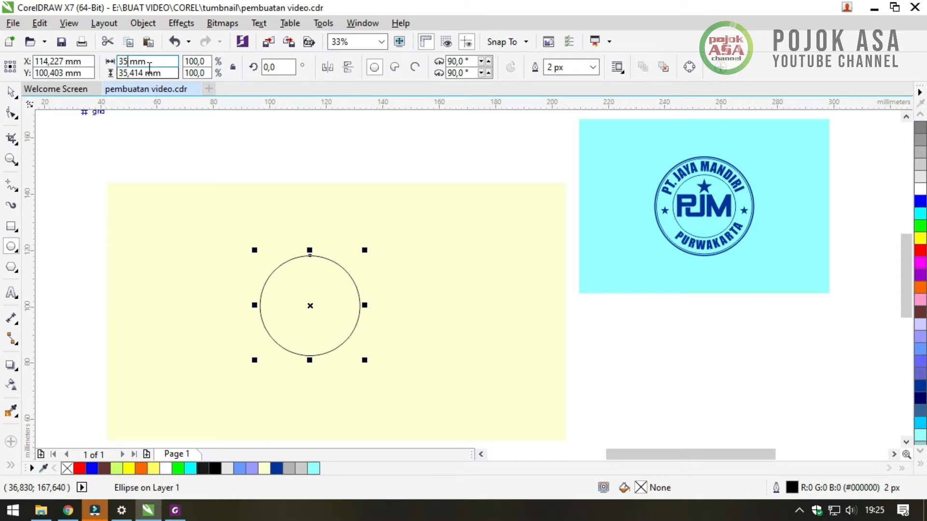
double_click(122, 72)
type("35")
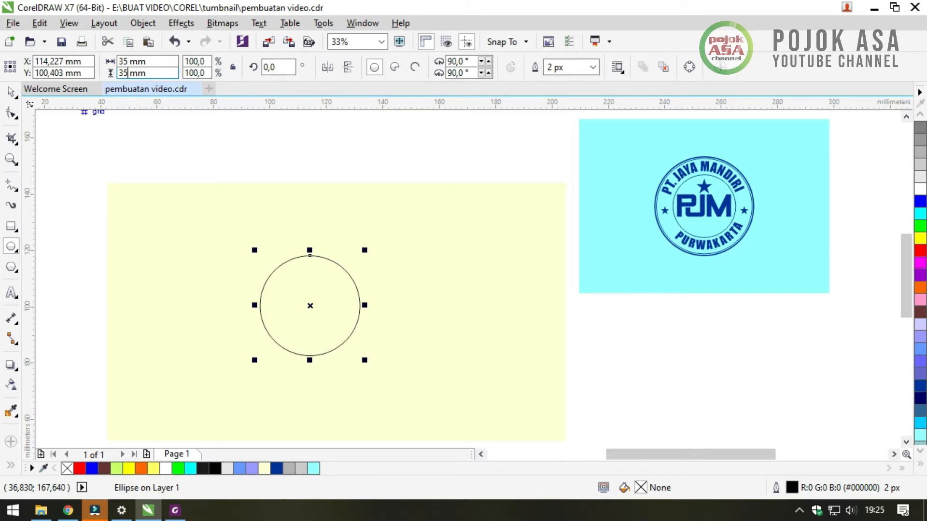
key("Return")
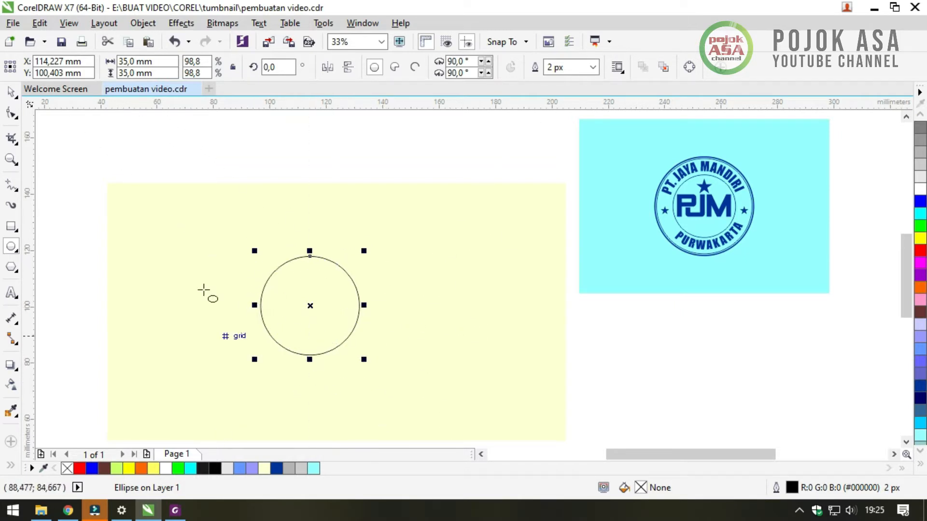
left_click(11, 93)
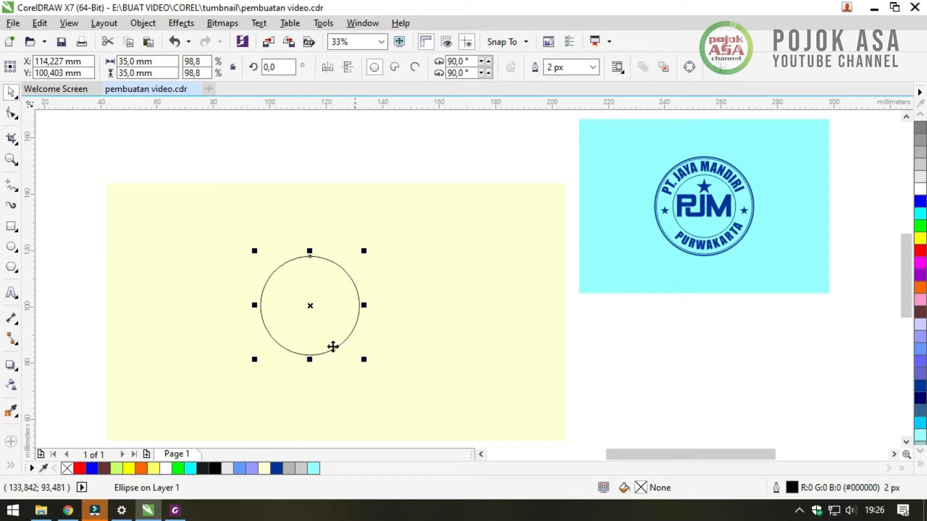
left_click(316, 163)
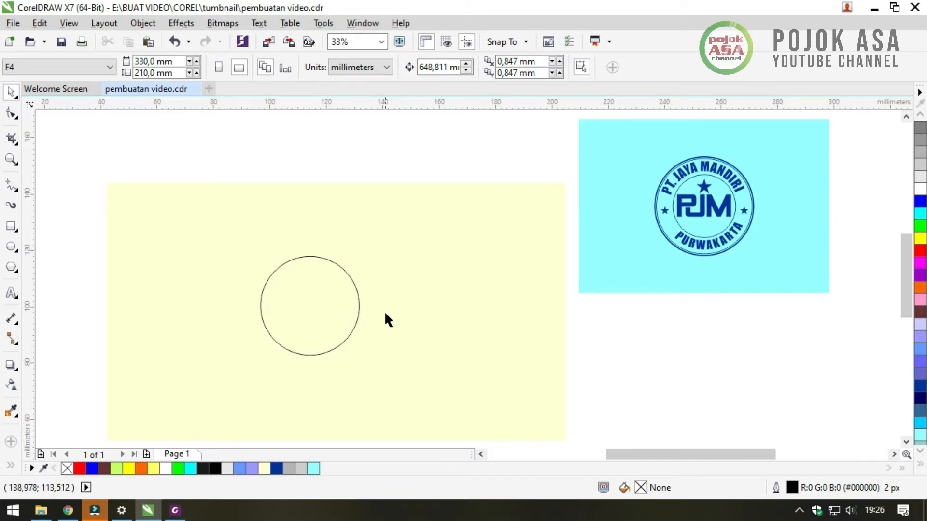
Create a smaller concentric copy of the circle inside it, about 21.5 mm in diameter
left_click(310, 325)
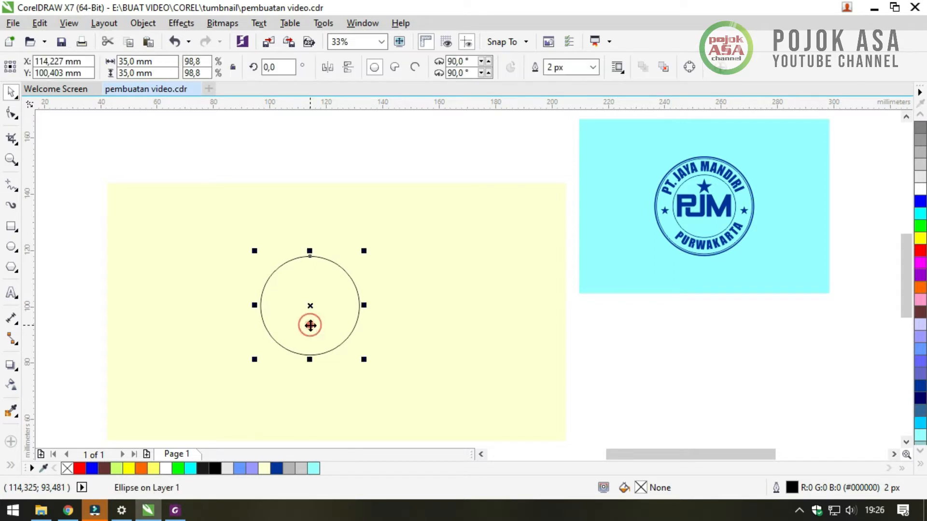
left_click(366, 250)
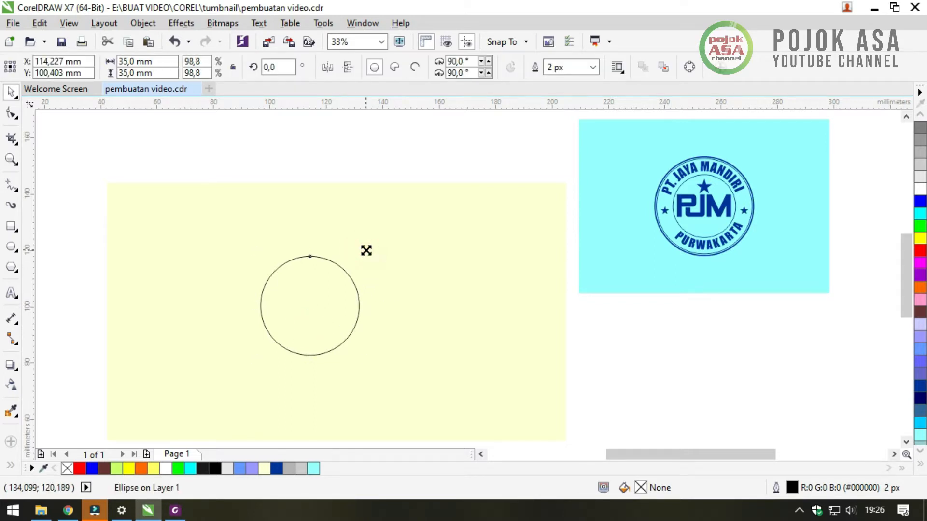
left_click_drag(366, 250, 353, 268)
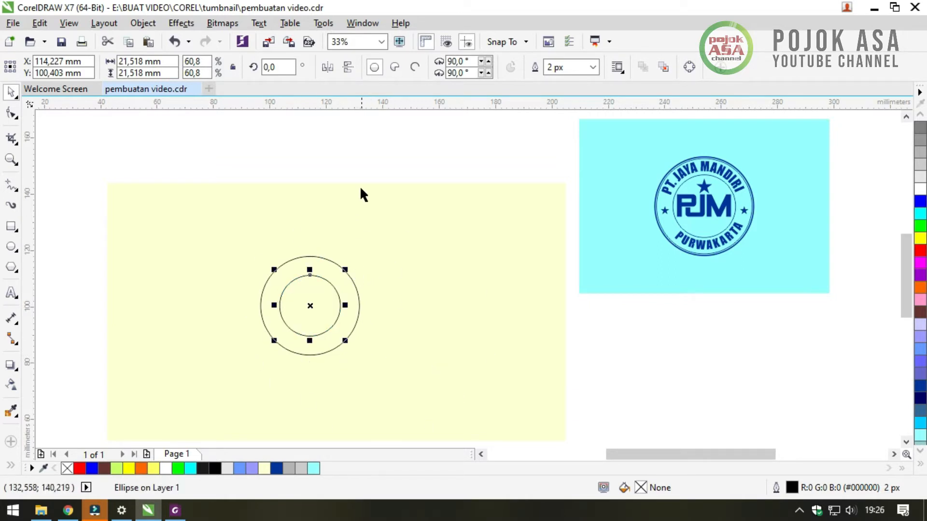
left_click(352, 153)
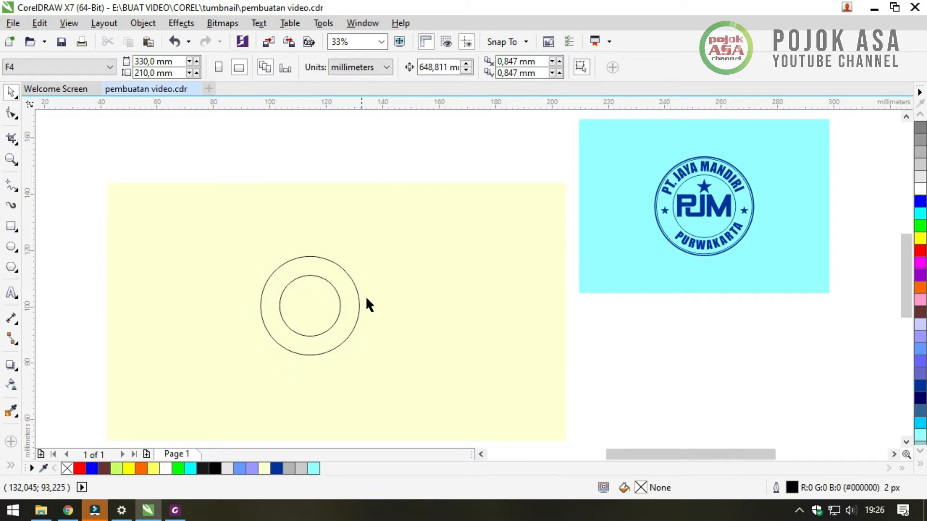
left_click(316, 304)
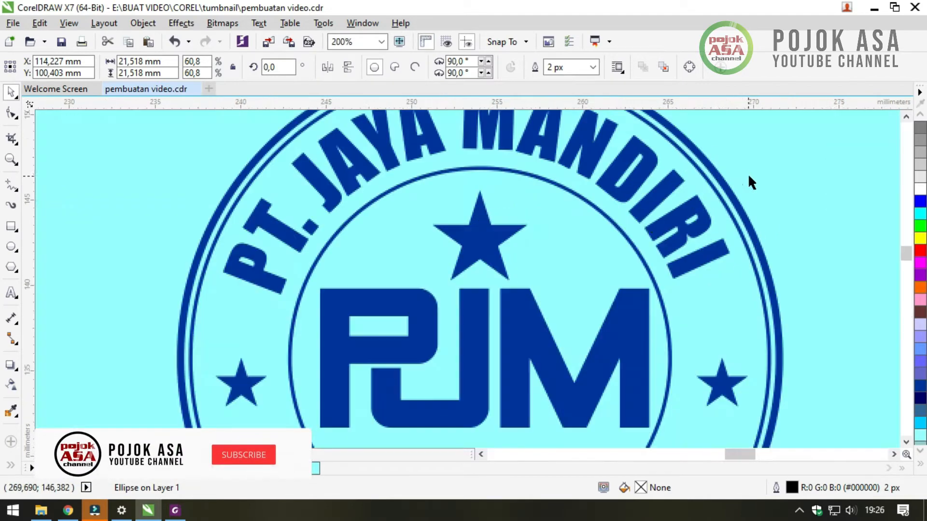
scroll(743, 186, "up", 5)
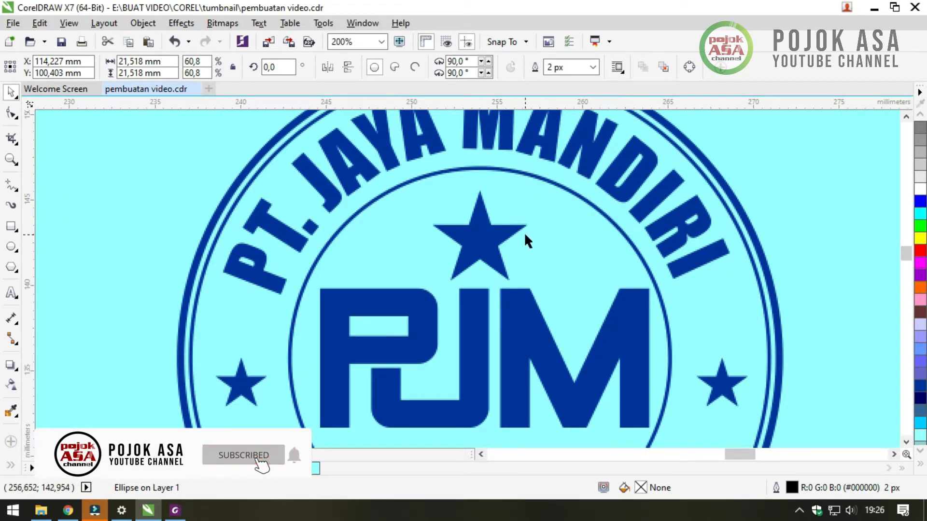
key("F3")
left_click(398, 140)
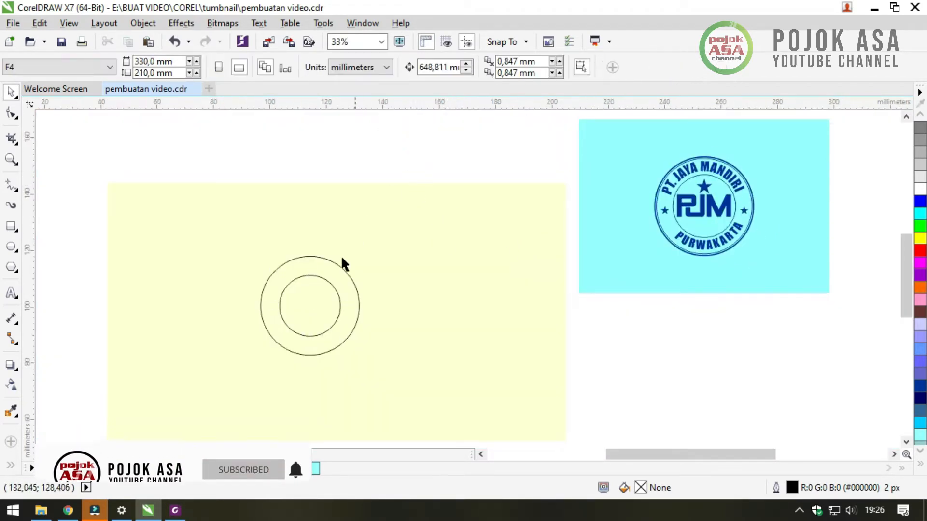
left_click(322, 284)
left_click(320, 149)
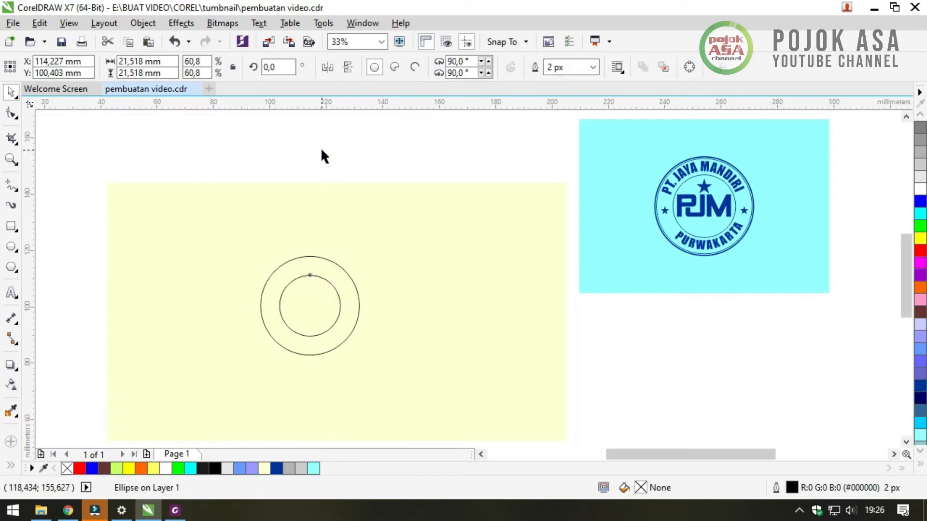
Set the inner circle's width and height to 23 mm
left_click(321, 321)
left_click(143, 58)
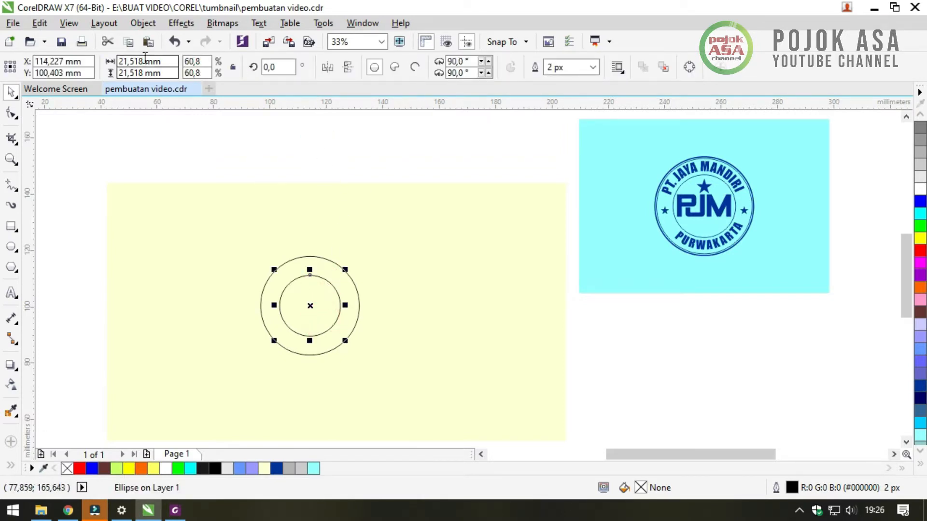
double_click(129, 59)
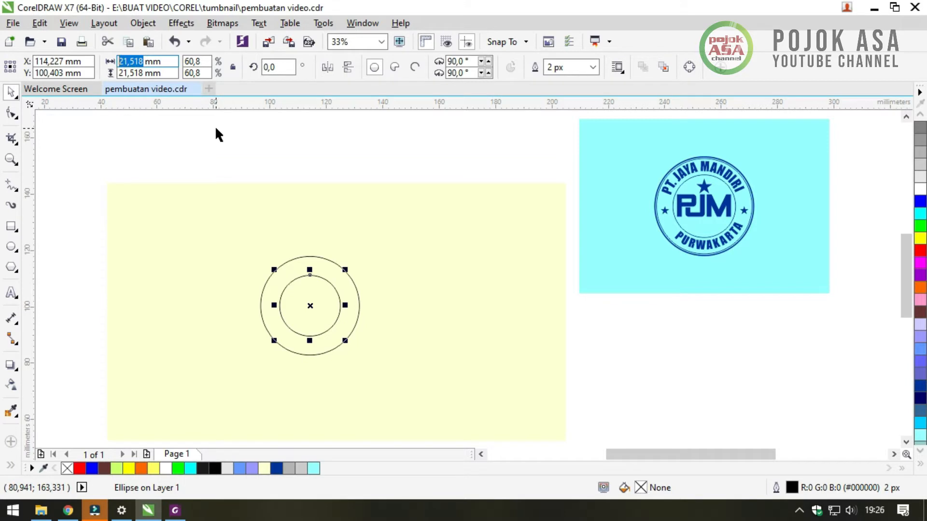
type("23")
key("Tab")
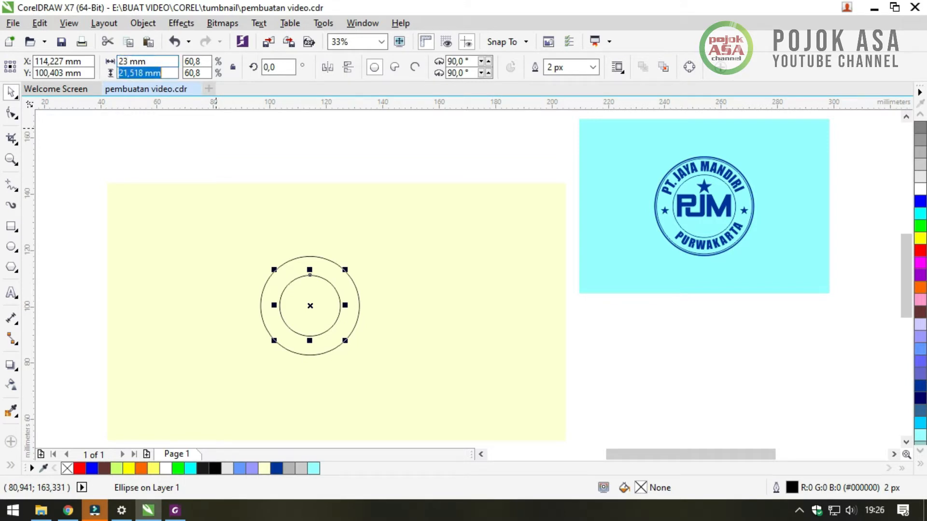
type("23")
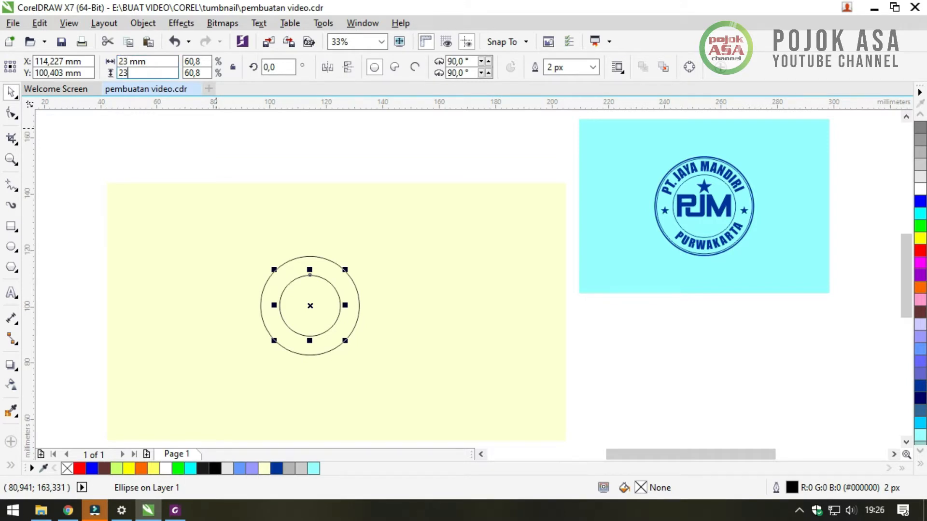
key("Return")
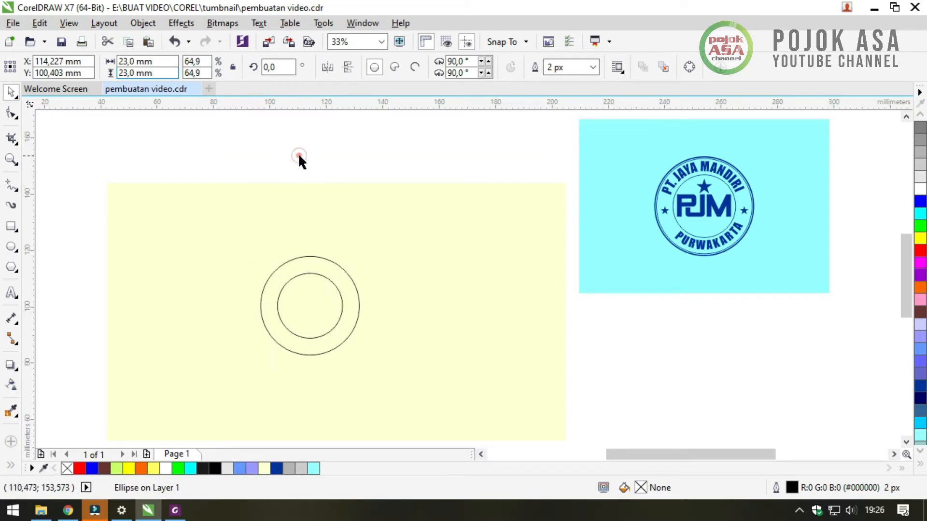
left_click(298, 153)
Examine the inner circle's width and height and how the two concentric circles look together
left_click(309, 309)
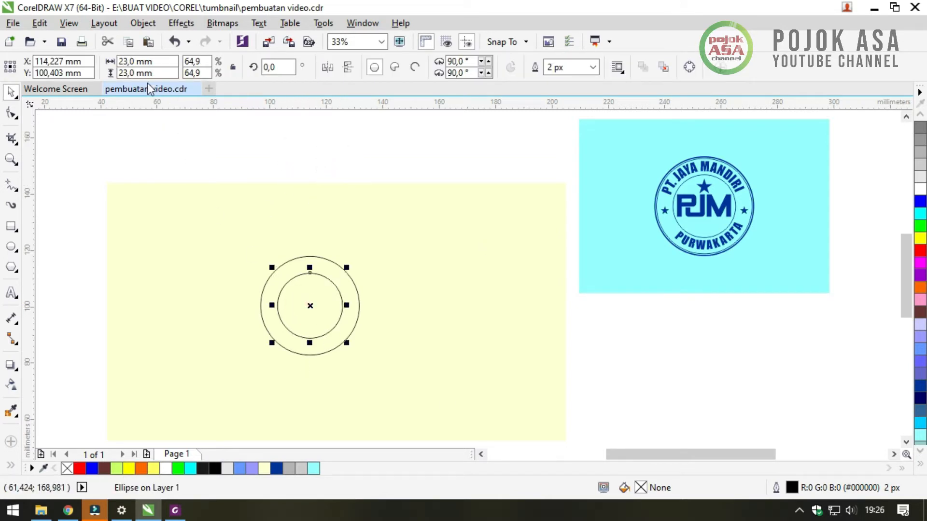
left_click(135, 61)
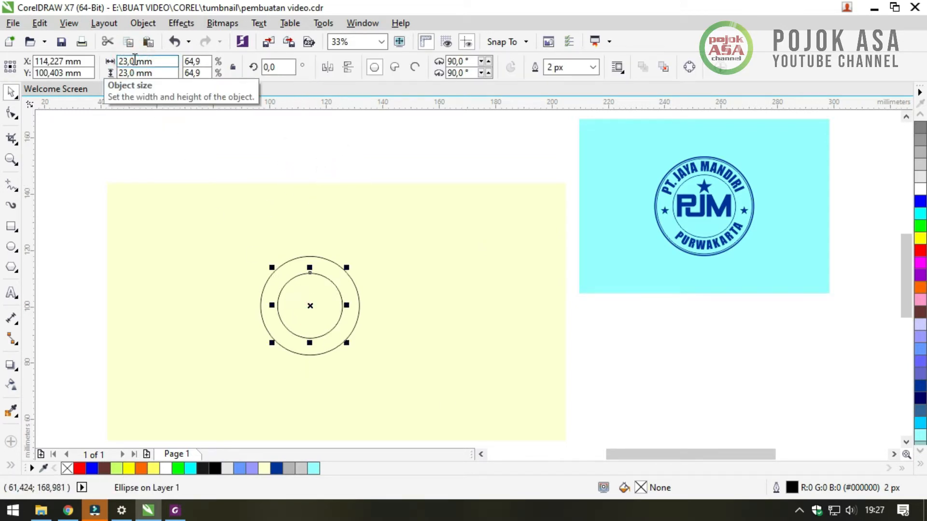
double_click(128, 61)
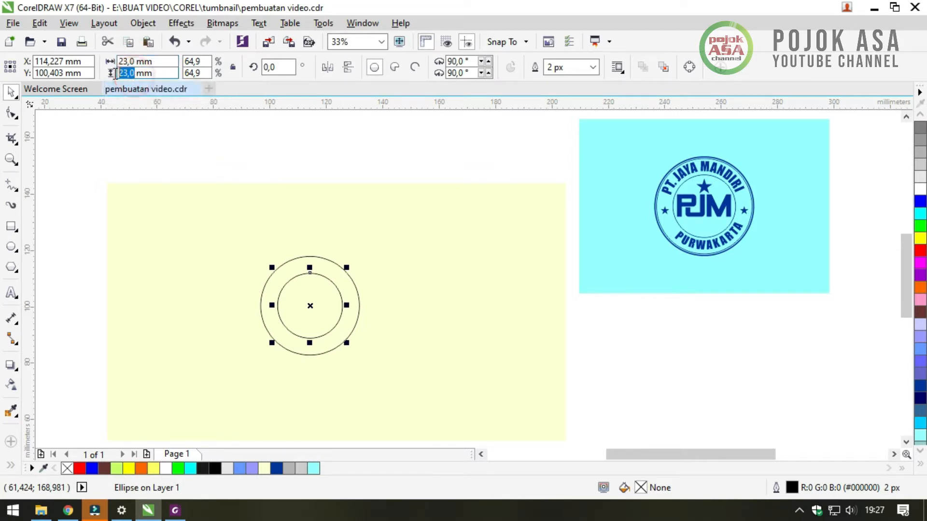
double_click(127, 73)
left_click(331, 167)
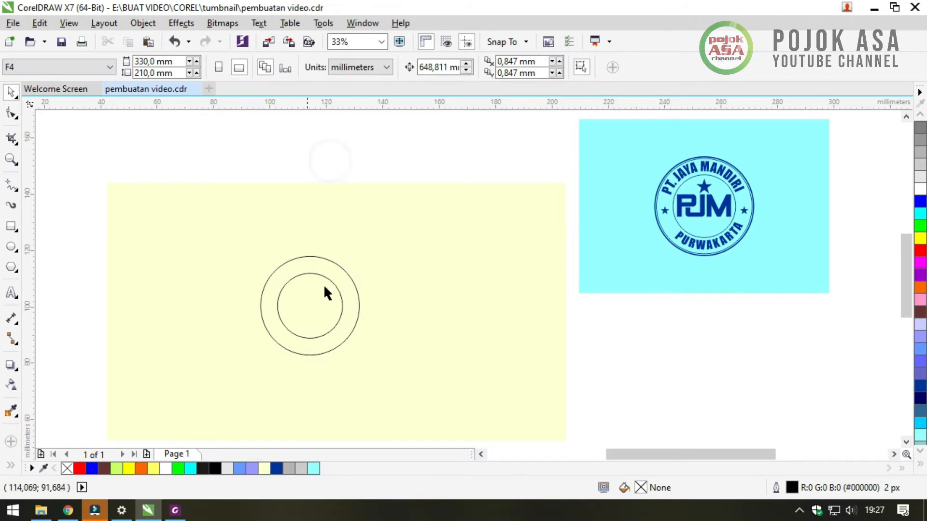
scroll(307, 294, "up", 3)
scroll(324, 266, "down", 2)
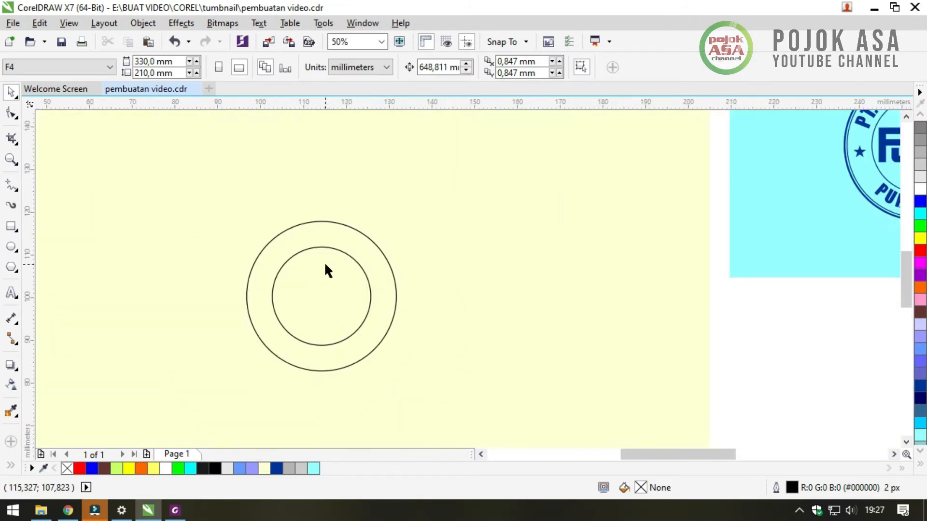
scroll(329, 294, "down", 2)
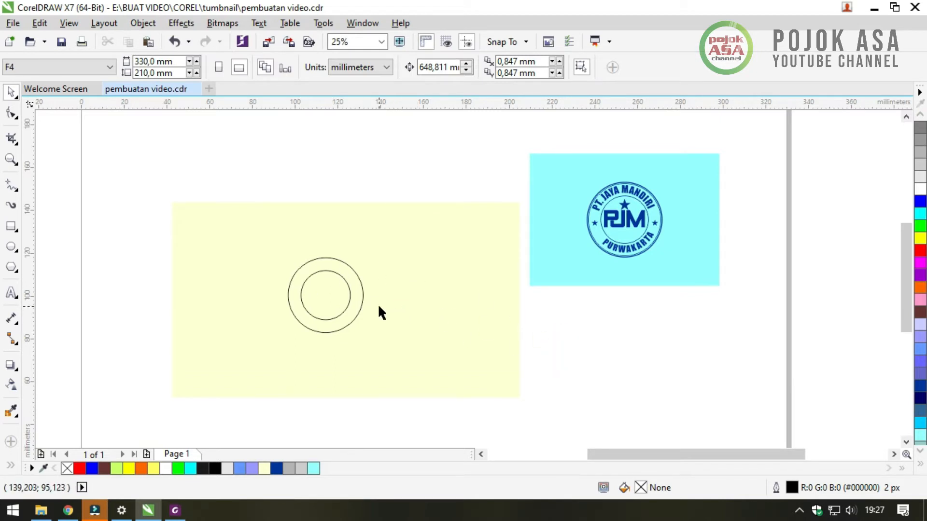
scroll(401, 299, "up", 1)
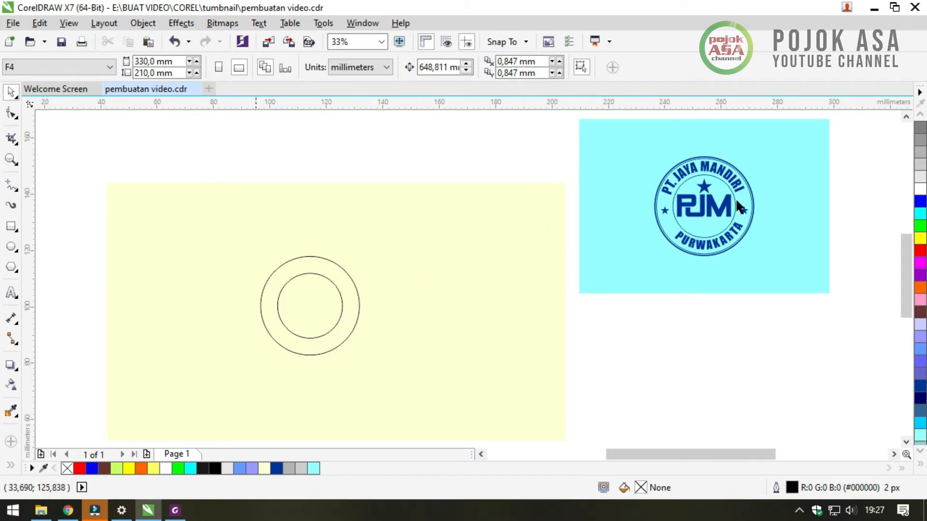
left_click(12, 293)
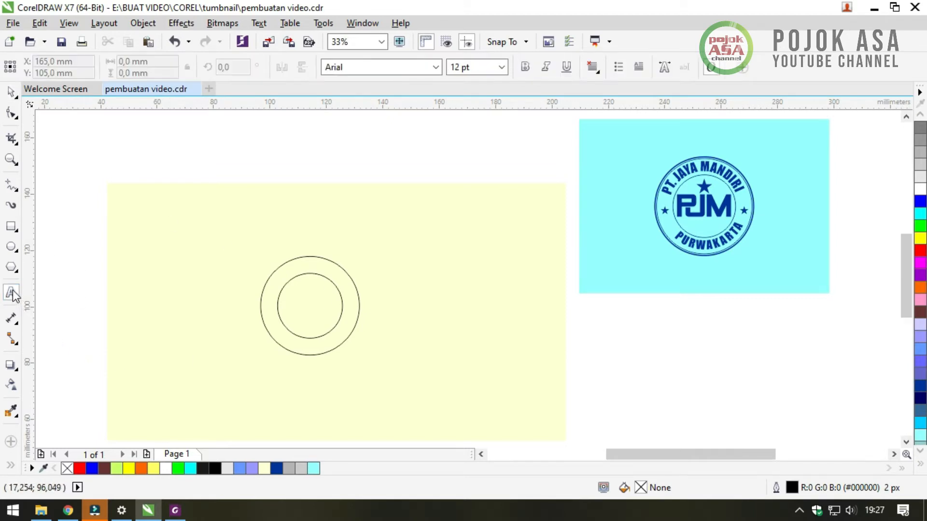
left_click(250, 219)
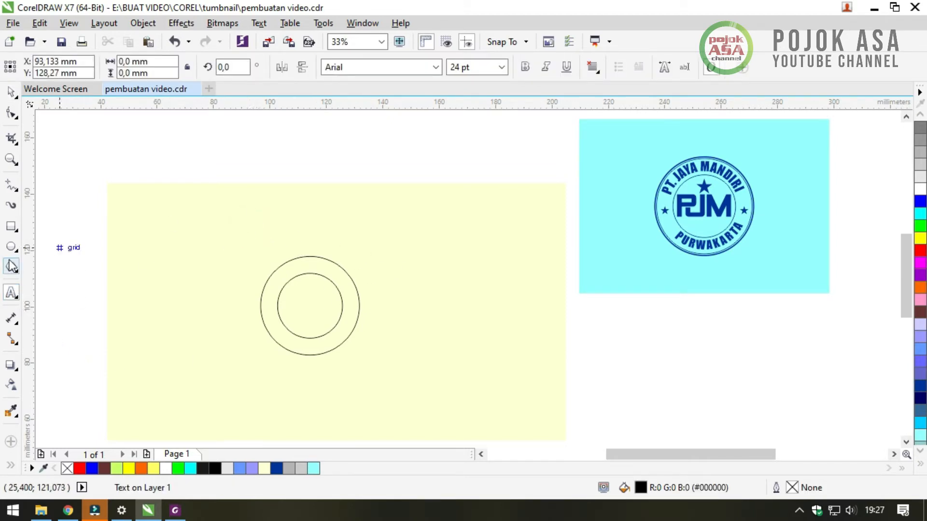
left_click(11, 93)
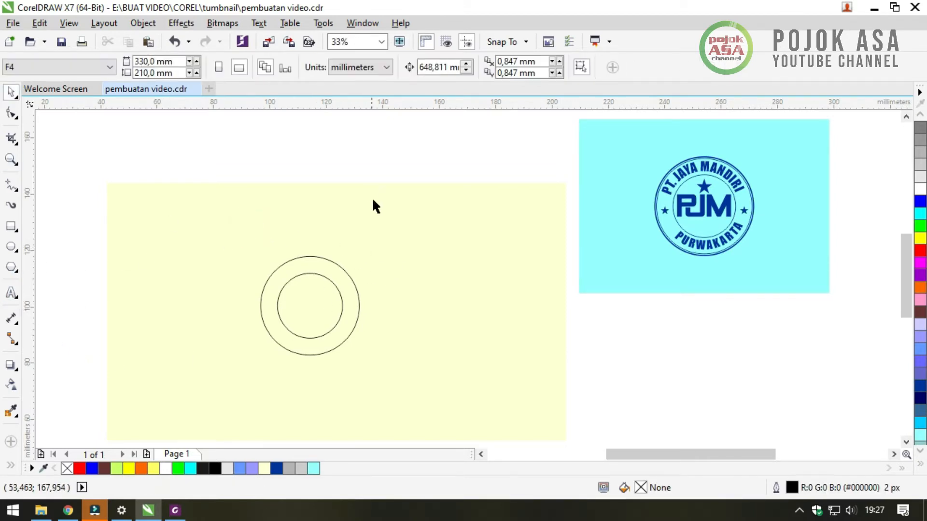
Add the artistic text "PT. JAYA MANDIRI" above the concentric circles
left_click(11, 294)
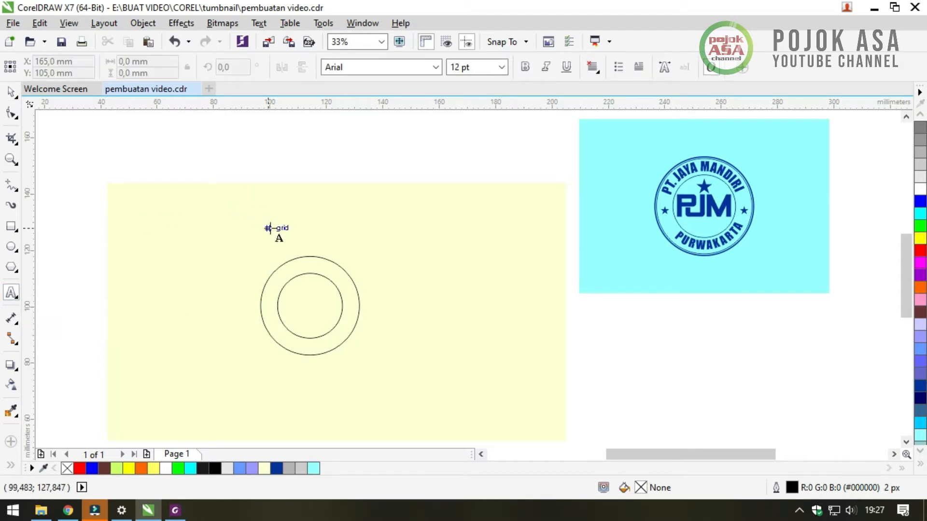
left_click(210, 228)
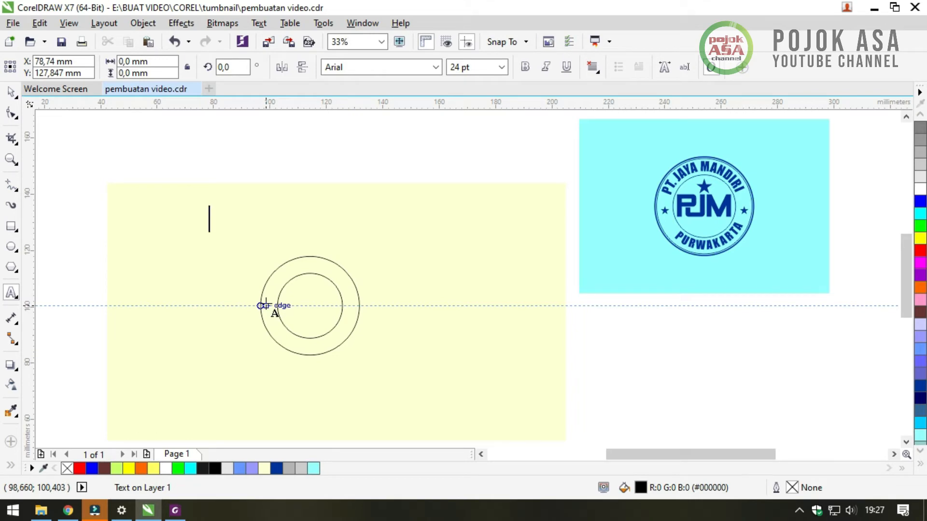
type("PT")
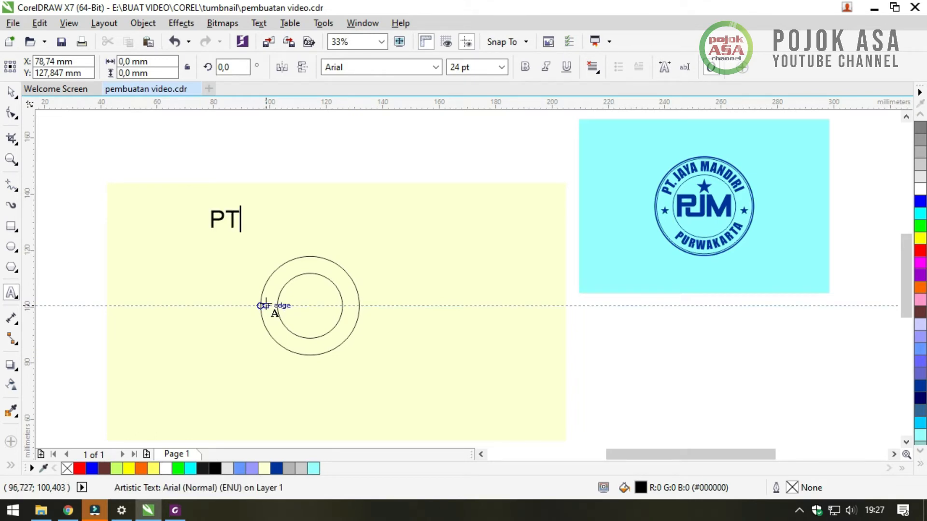
type(". JAYA MANDIRI")
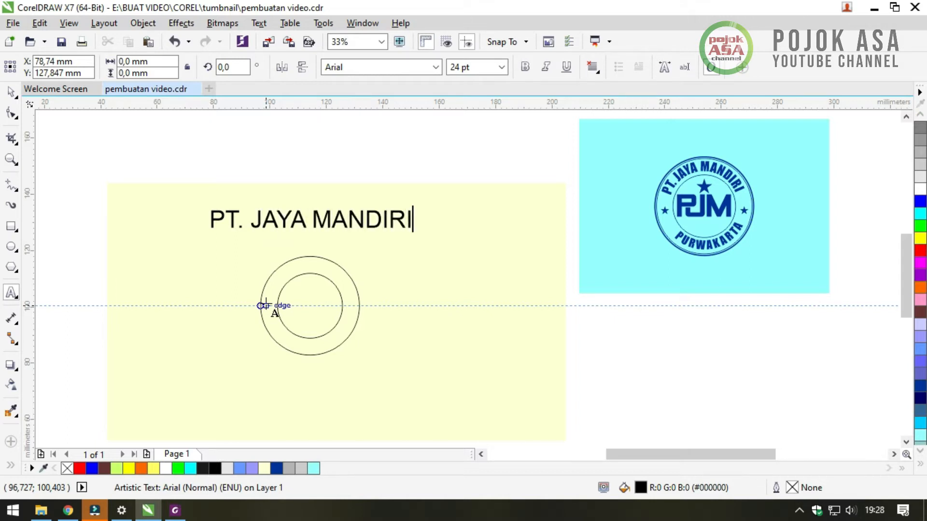
left_click(11, 92)
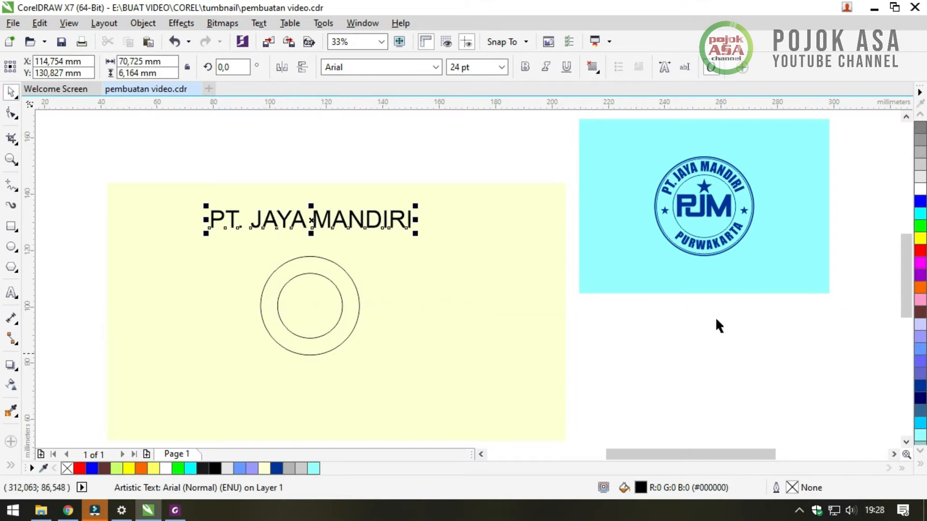
Set the PT. JAYA MANDIRI text's font to Bebas Neue and move it roughly centred above the circles
left_click(436, 67)
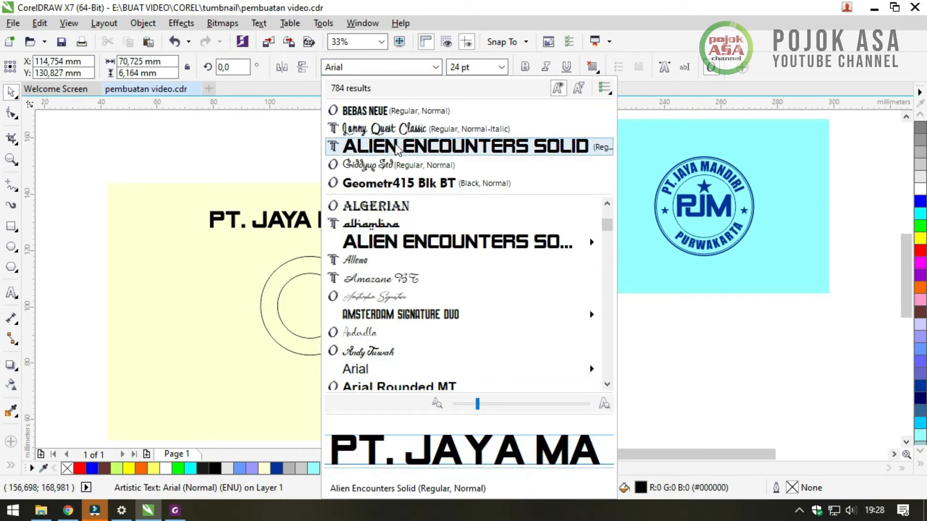
left_click(384, 112)
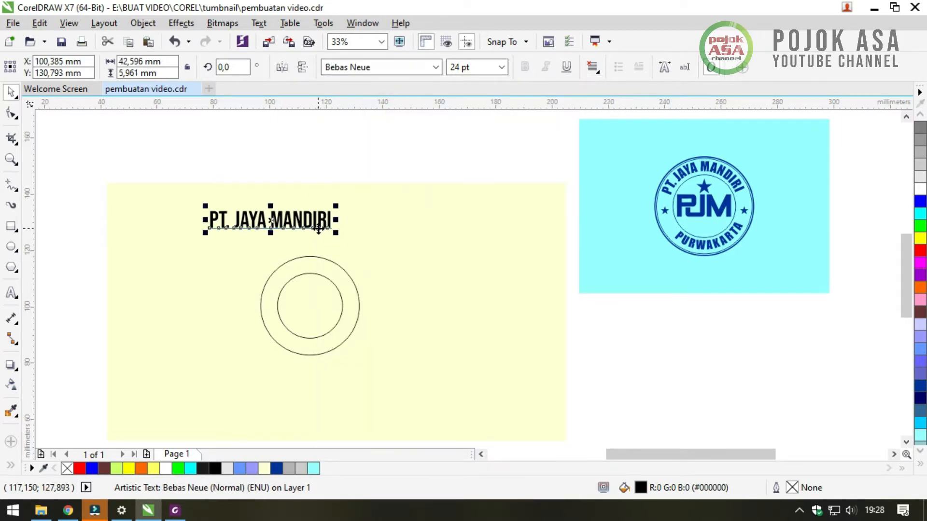
left_click_drag(326, 223, 361, 229)
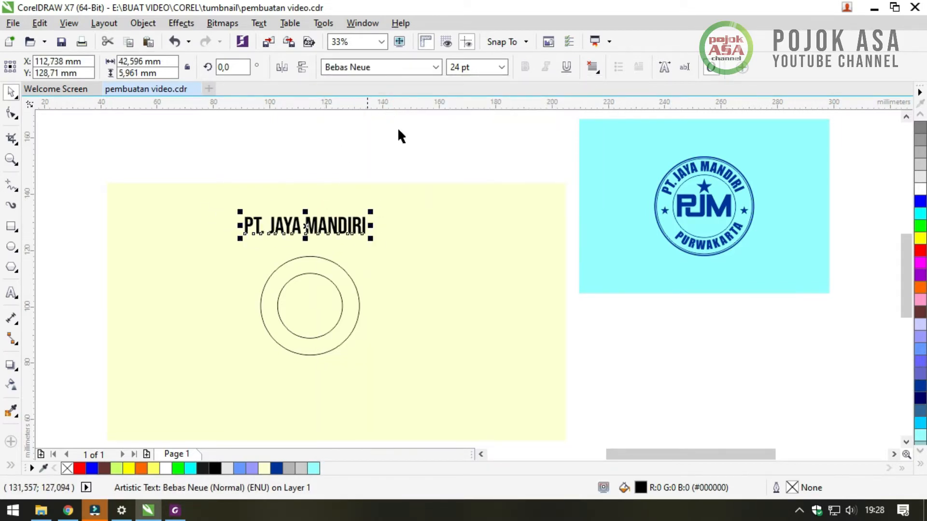
left_click(435, 68)
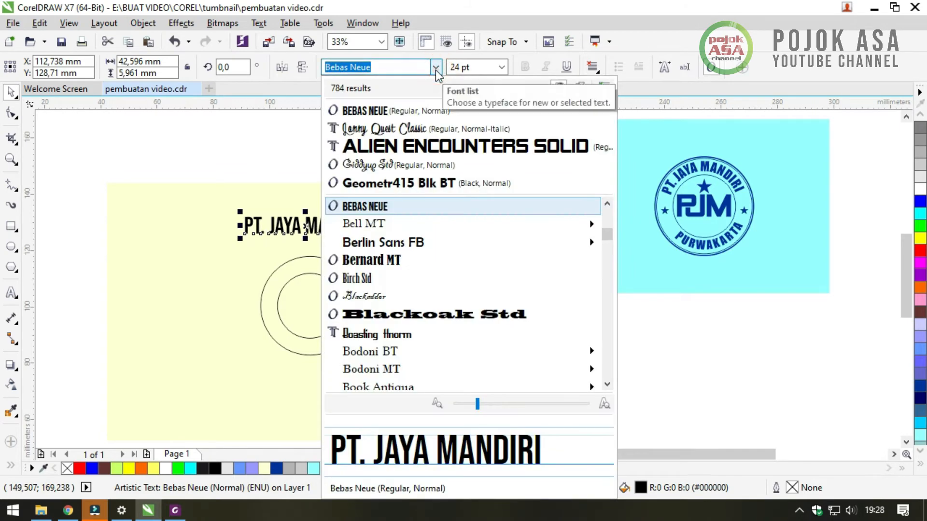
left_click(446, 18)
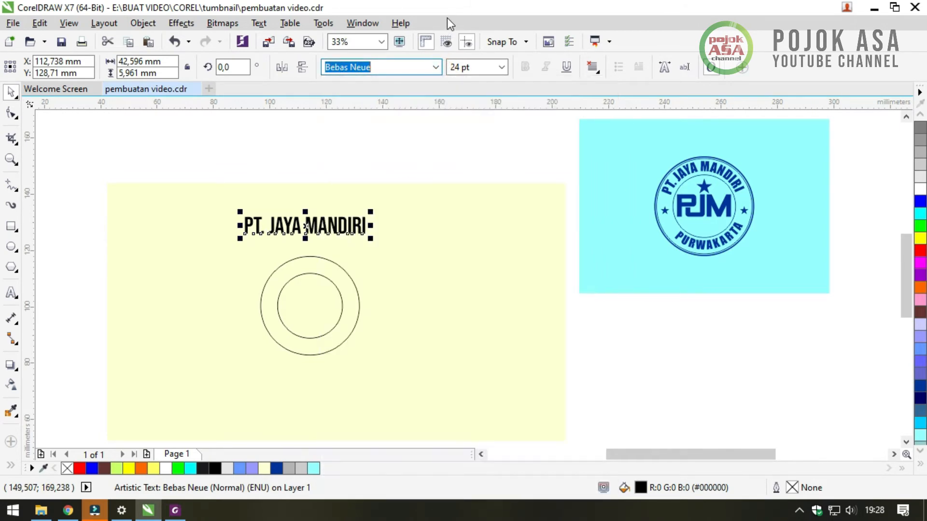
left_click(356, 176)
left_click(363, 227)
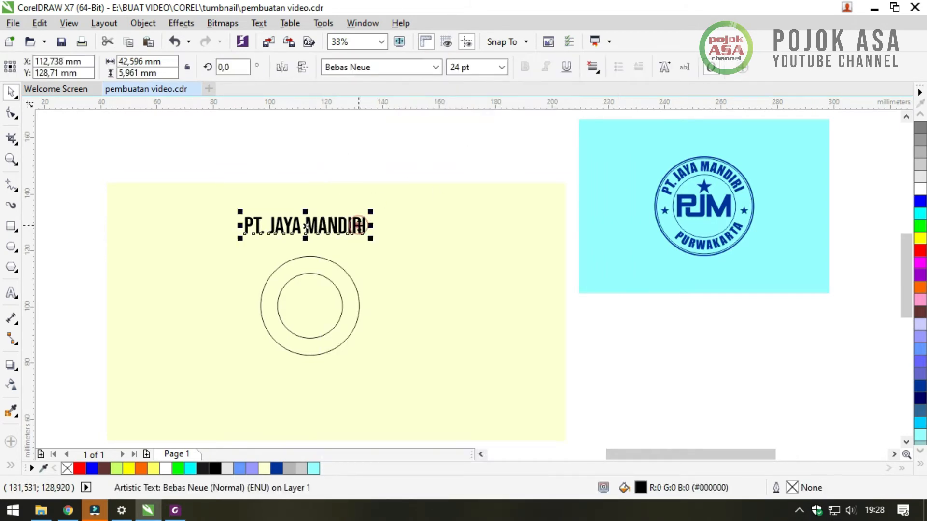
left_click(360, 138)
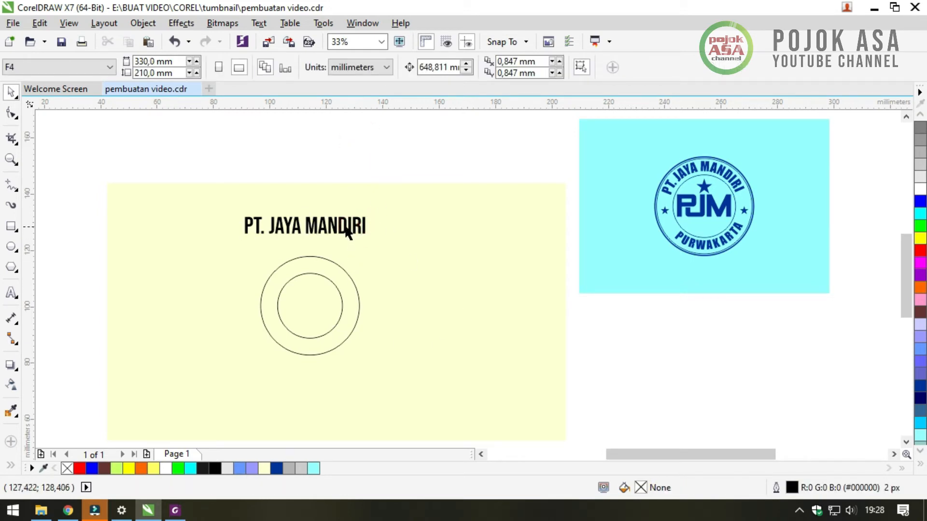
Move the PT. JAYA MANDIRI text up and to the left, and place a copy to its right
left_click_drag(347, 233, 278, 220)
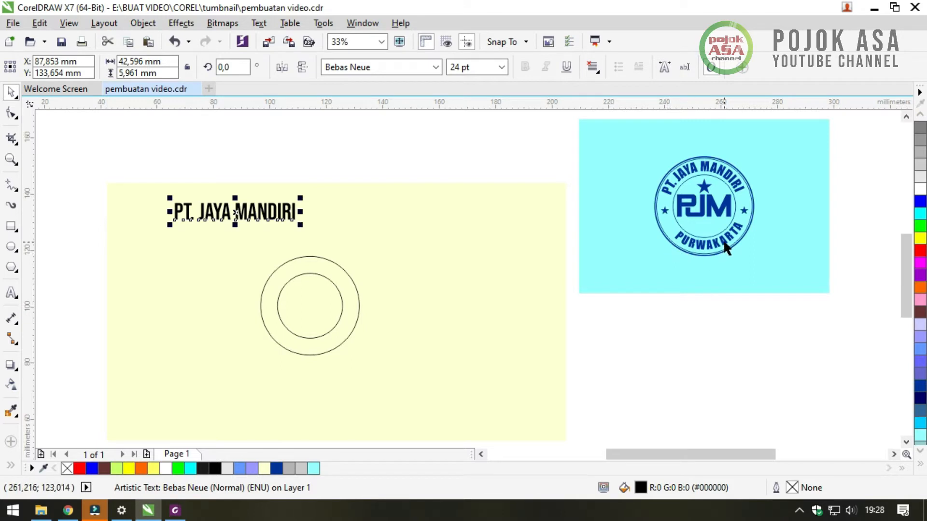
left_click(376, 163)
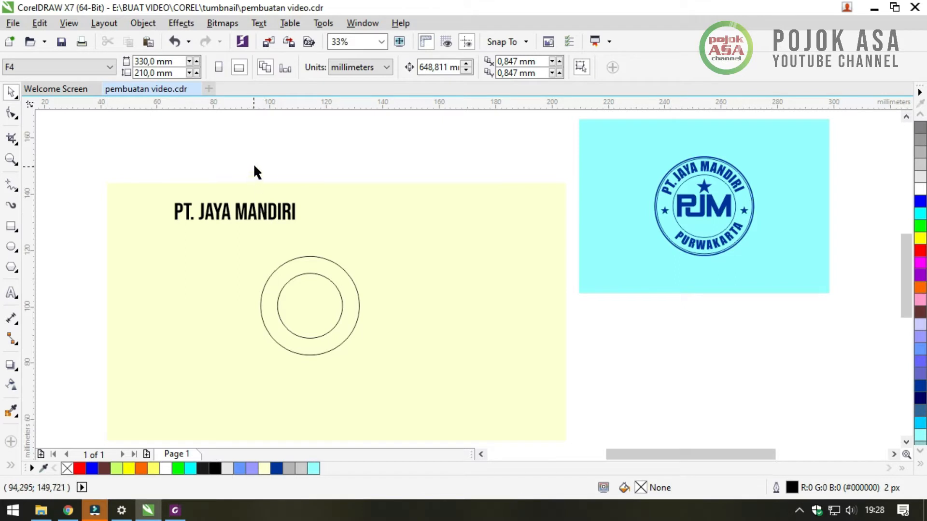
left_click(262, 221)
left_click_drag(262, 221, 423, 234)
left_click(421, 153)
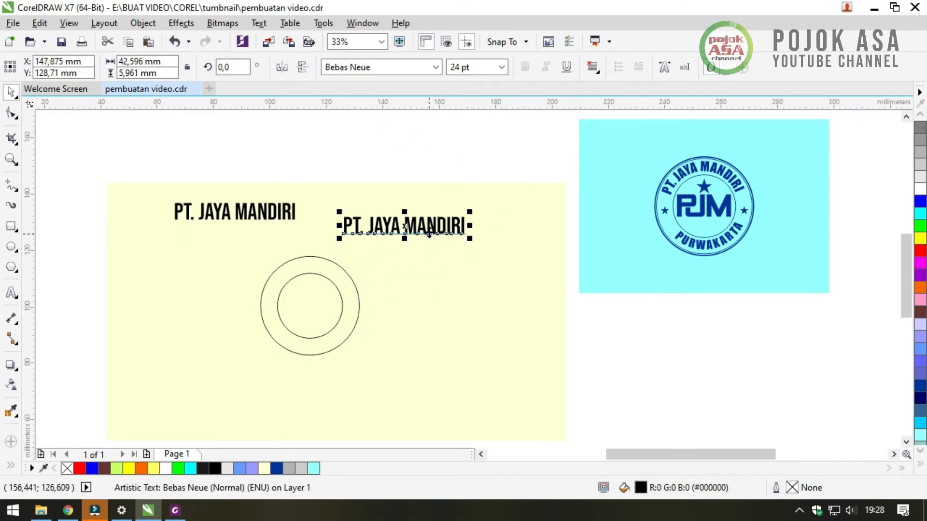
key("F2")
left_click_drag(139, 154, 549, 352)
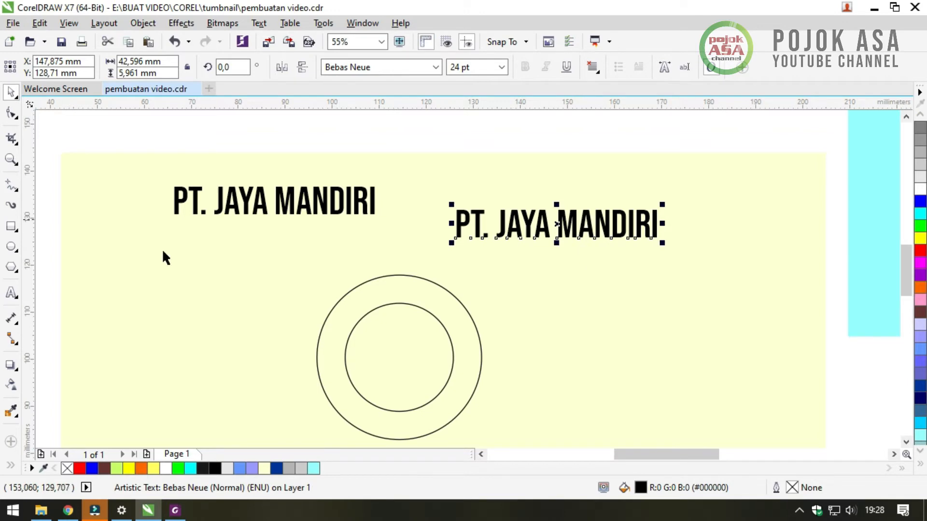
left_click(12, 294)
left_click_drag(611, 224, 483, 224)
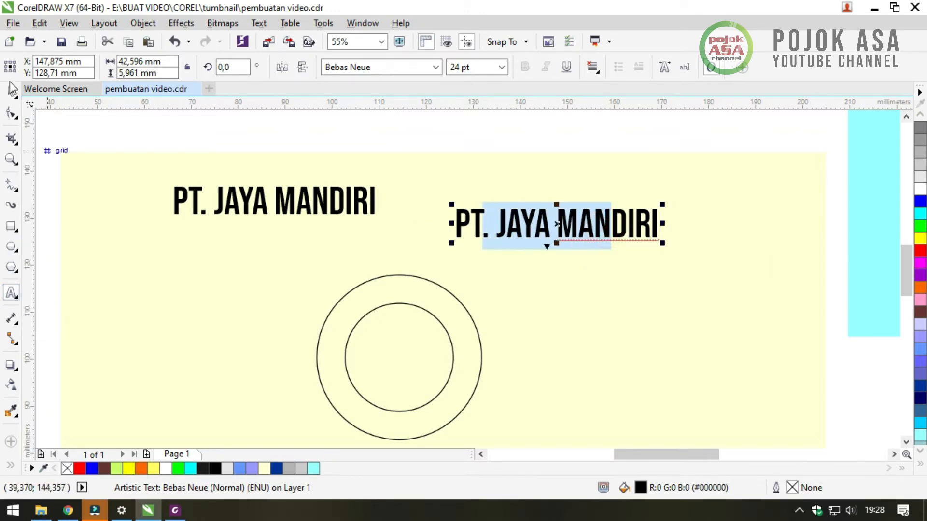
left_click(12, 90)
left_click(400, 138)
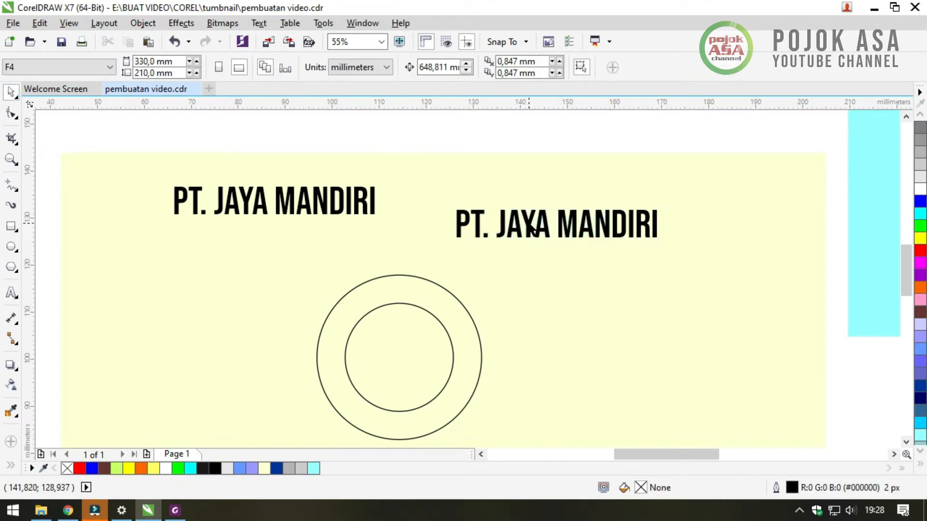
Replace the wording of the copied text with "PURWAKARTA"
double_click(531, 230)
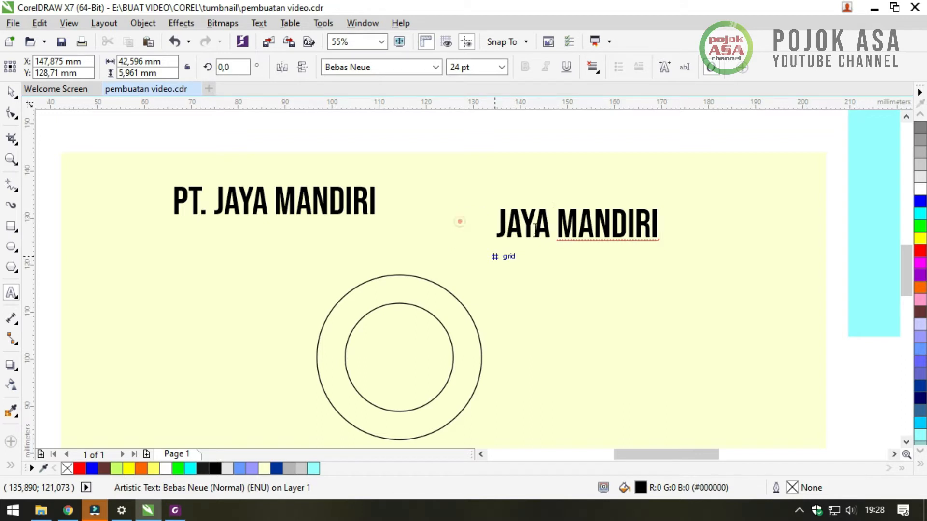
left_click_drag(459, 222, 664, 235)
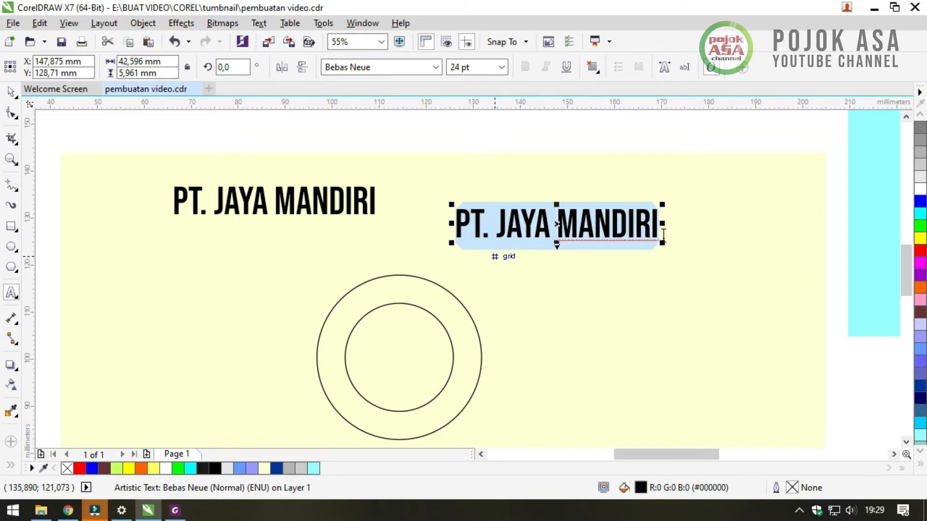
type("PURWAKARTA")
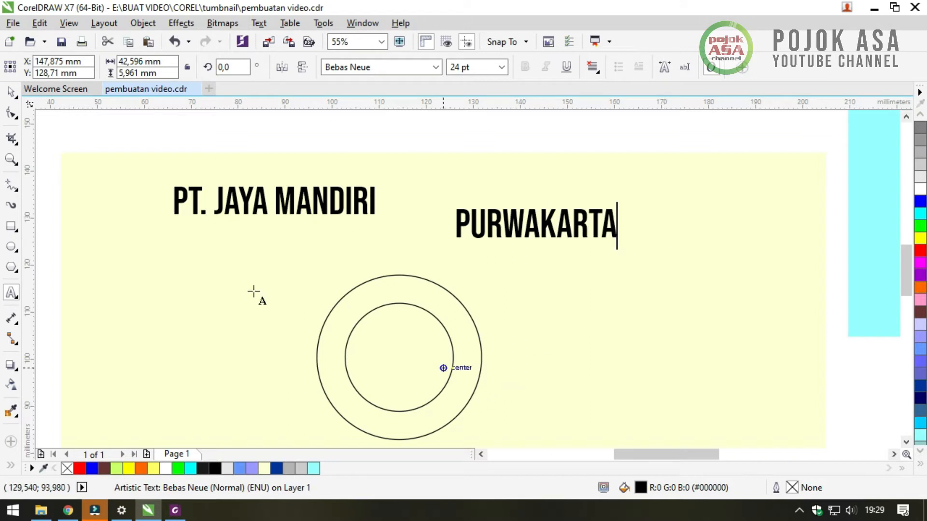
key("Escape")
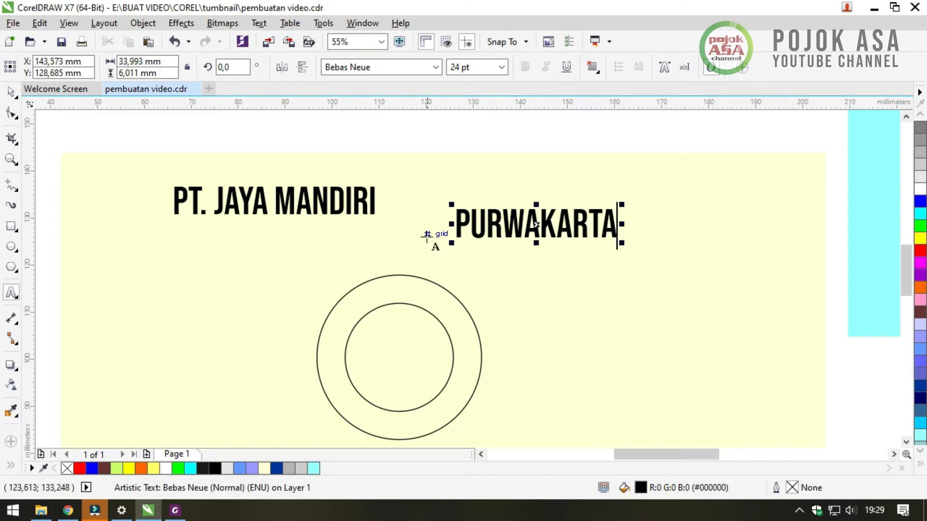
left_click(12, 90)
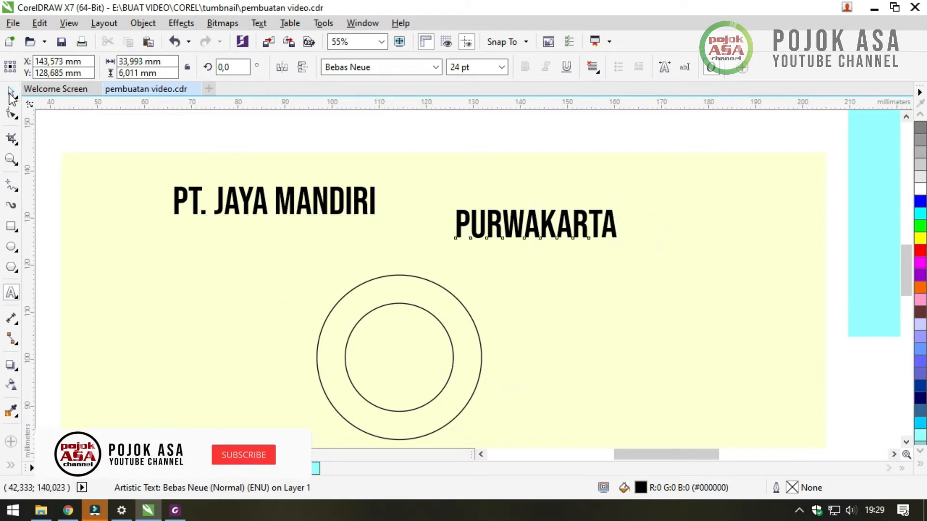
left_click(579, 139)
Place the PURWAKARTA text just below the outer circle and the PT. JAYA MANDIRI text just above it
left_click_drag(547, 230, 423, 436)
left_click_drag(346, 212, 463, 300)
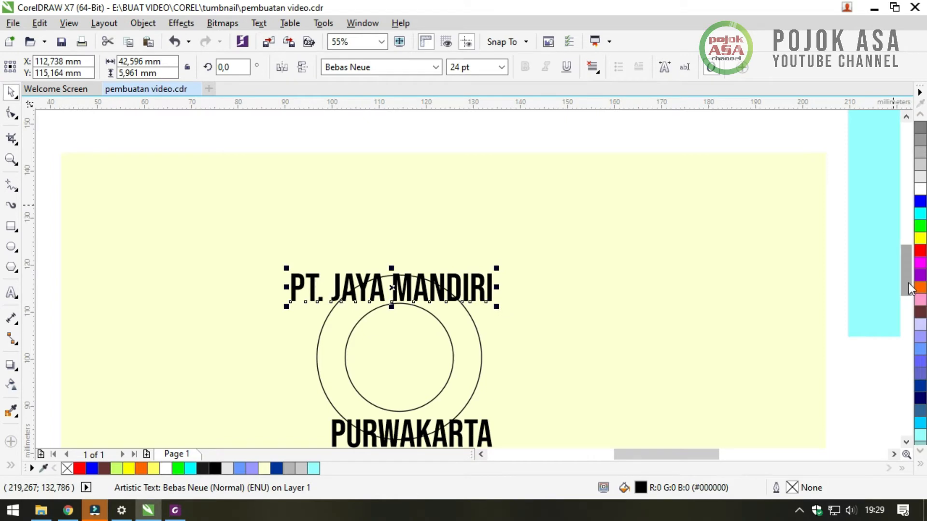
scroll(466, 338, "down", 1)
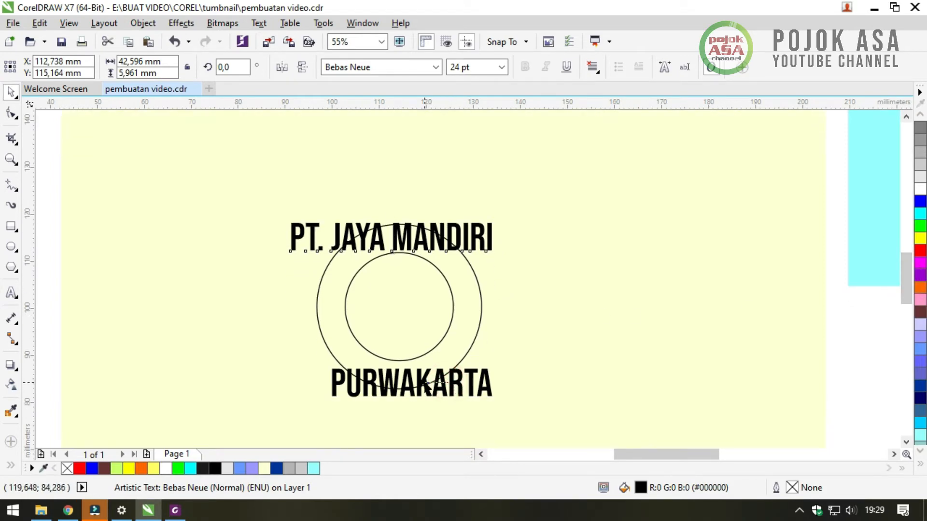
left_click_drag(430, 386, 417, 420)
left_click_drag(418, 245, 421, 213)
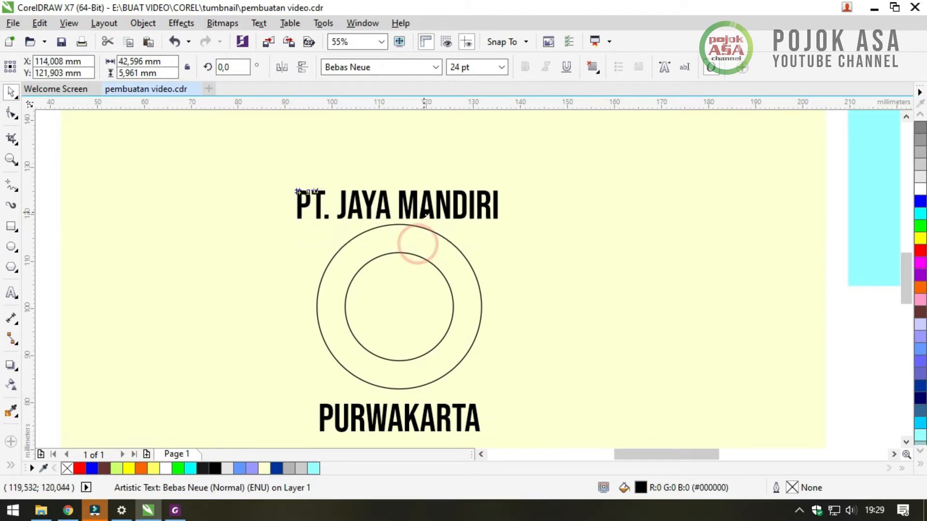
left_click(529, 330)
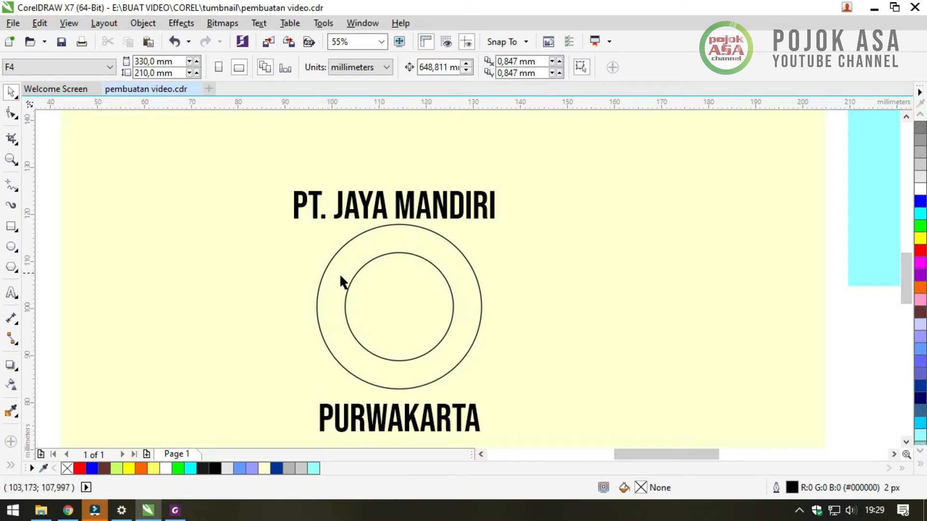
Move the PT. JAYA MANDIRI text about 10 mm higher, leaving a gap between it and the outer circle
left_click(370, 212)
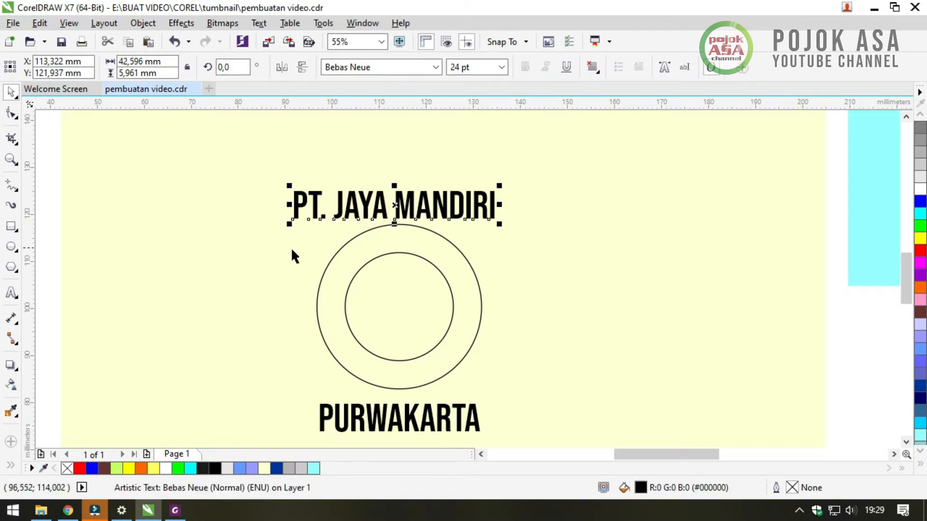
left_click(571, 272)
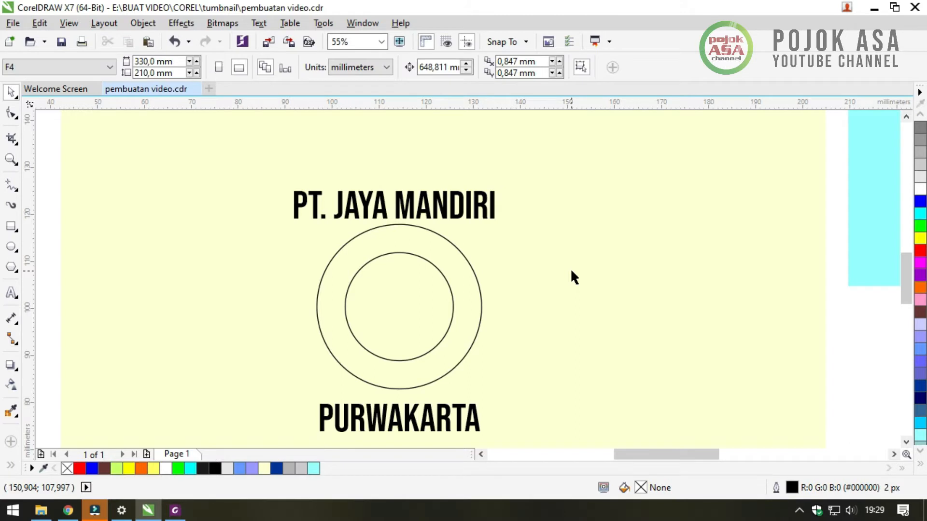
left_click_drag(456, 208, 379, 159)
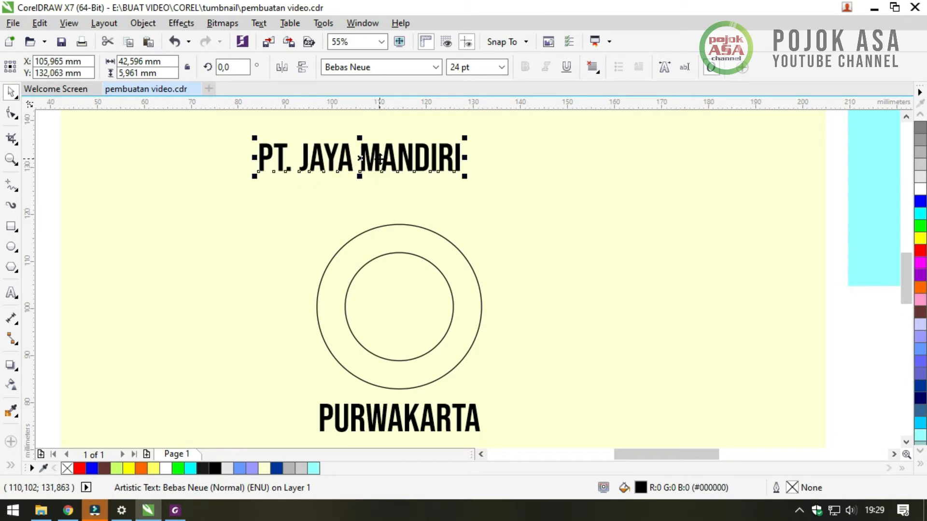
left_click(504, 210)
left_click(373, 159)
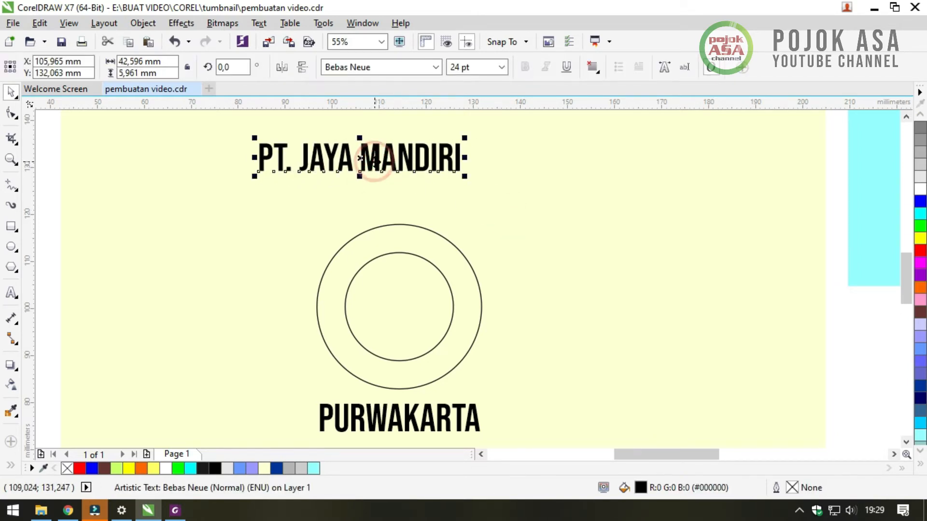
left_click(554, 203)
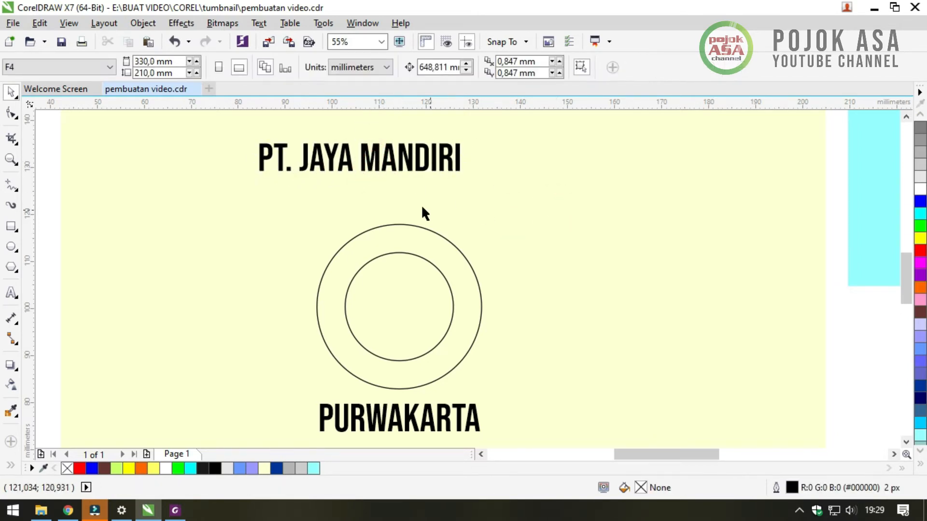
left_click_drag(396, 174, 402, 174)
left_click(486, 213)
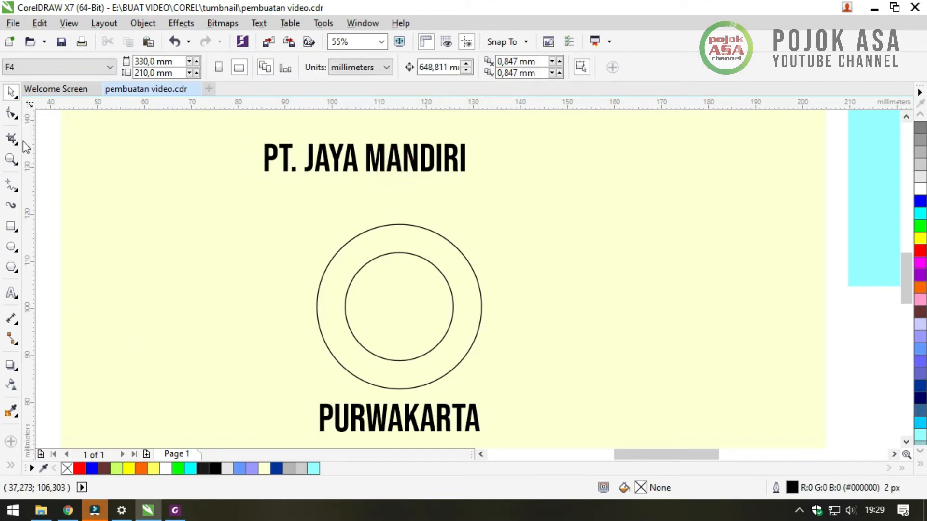
Draw an open wavy curve about 106 mm wide with the Pen tool, running between the PT. JAYA MANDIRI text and the circles
left_click(16, 192)
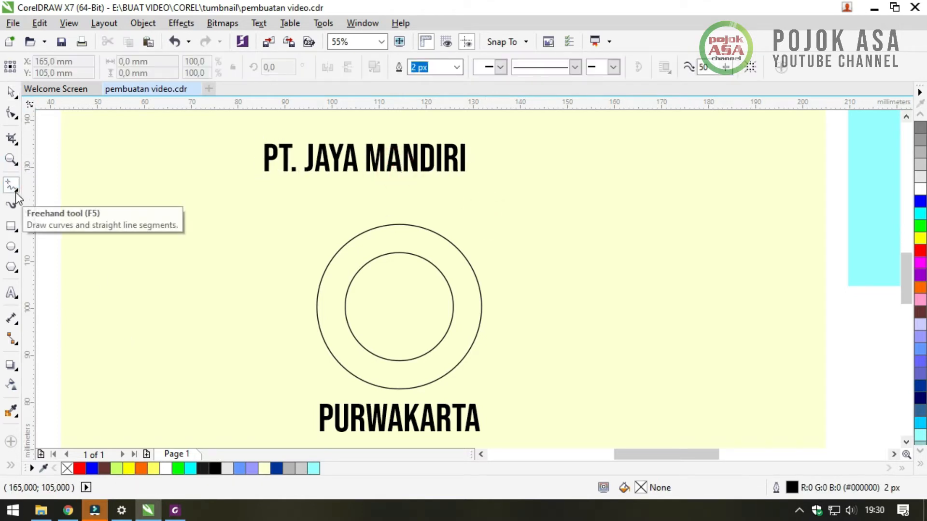
right_click(15, 192)
left_click(16, 192)
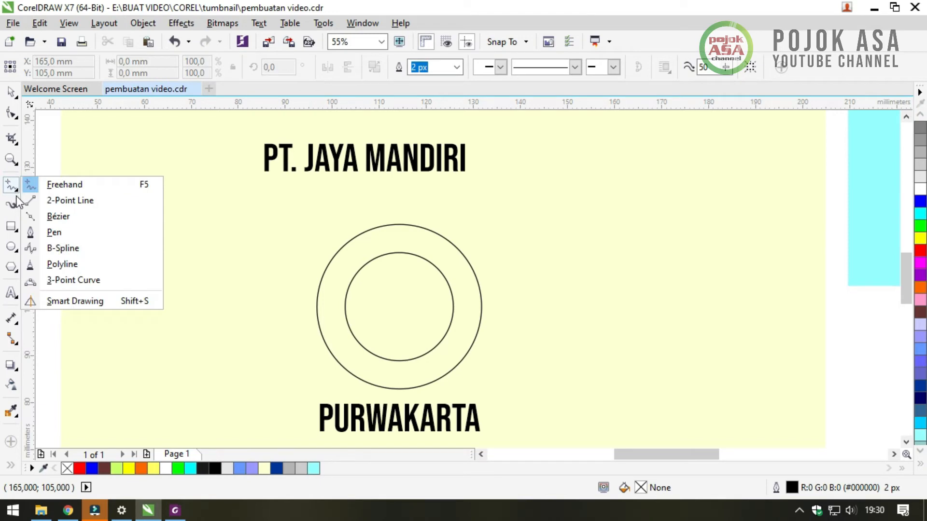
left_click(17, 188)
left_click(20, 192)
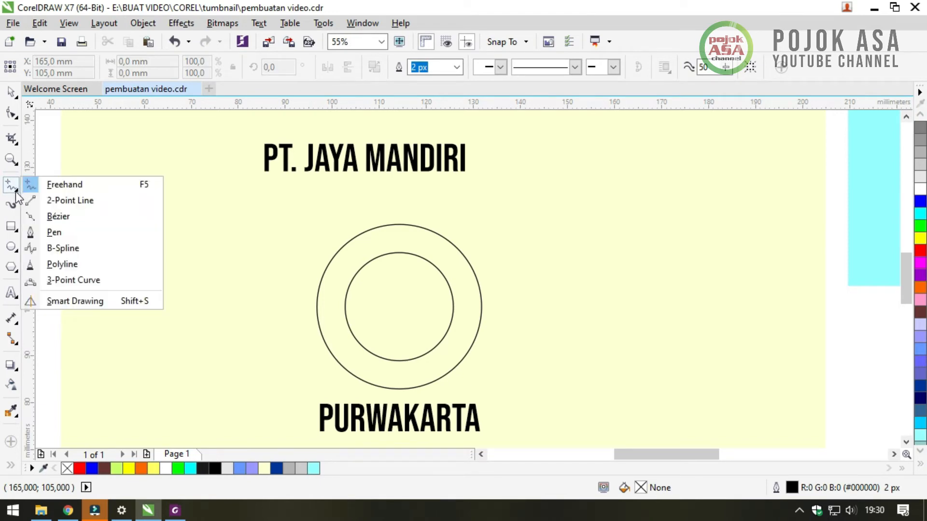
left_click(73, 237)
left_click(255, 231)
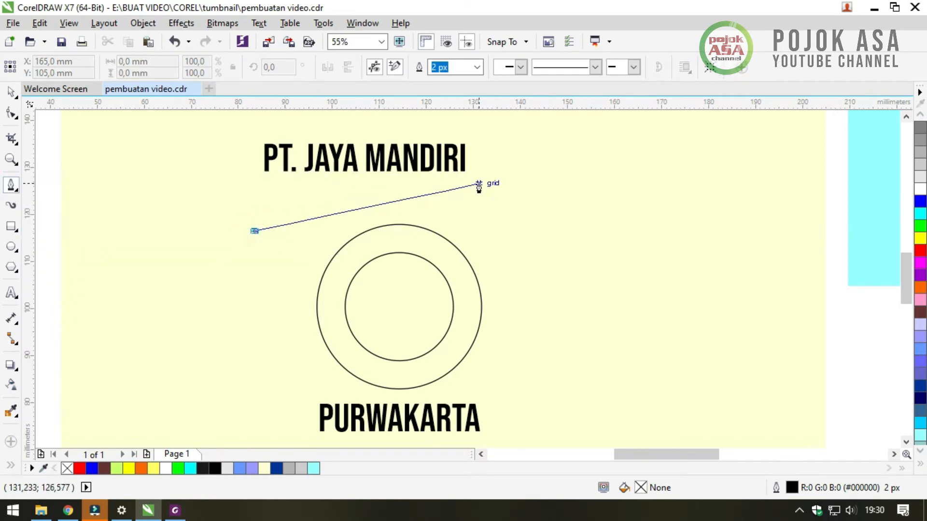
left_click_drag(479, 189, 559, 223)
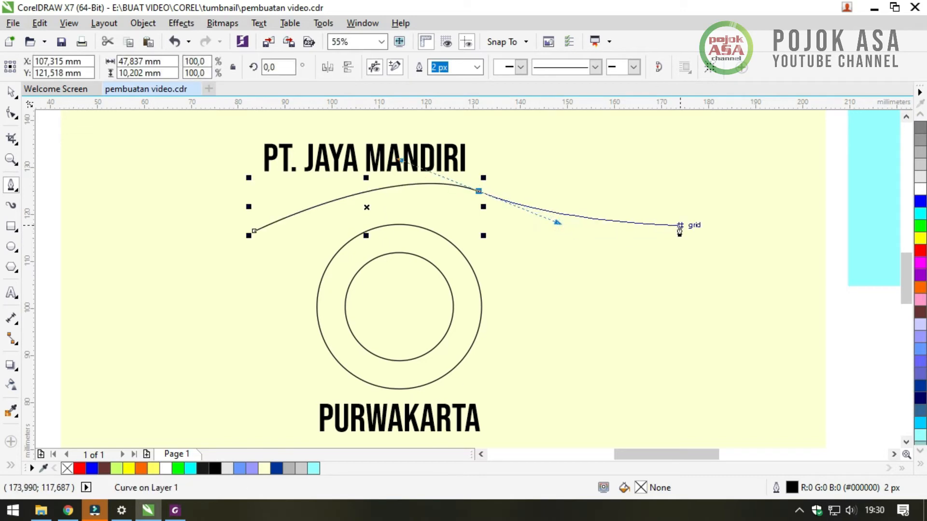
left_click(680, 226)
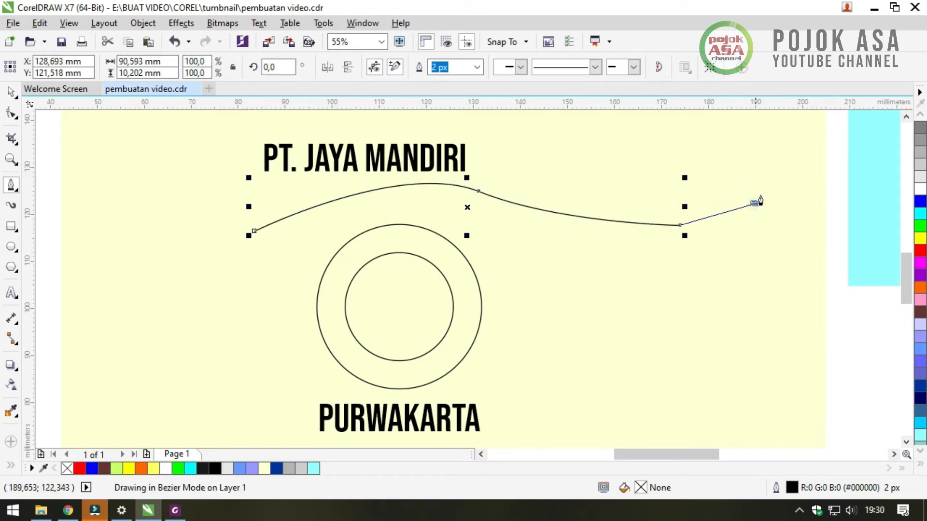
left_click_drag(754, 203, 769, 187)
key("Escape")
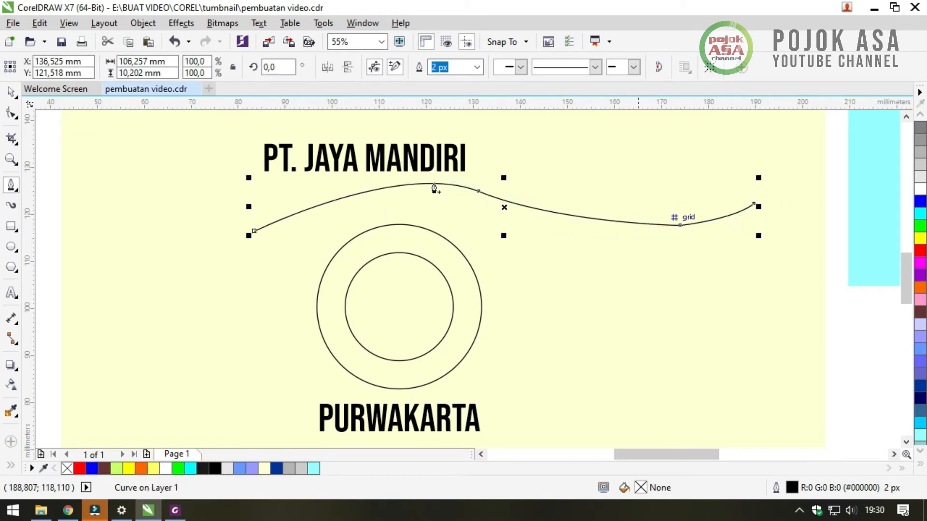
left_click(11, 91)
left_click(181, 180)
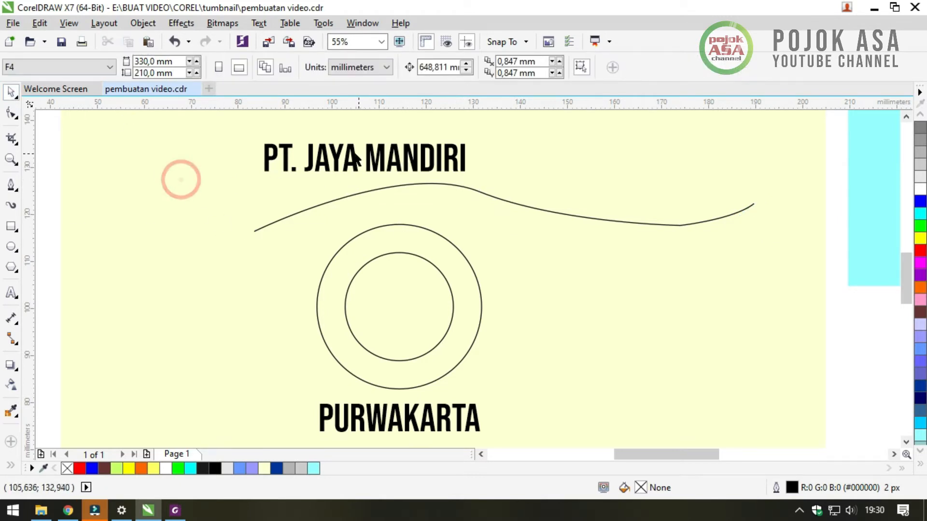
Move the PT. JAYA MANDIRI text to the right of the circles, below the wavy curve
left_click_drag(355, 160, 625, 293)
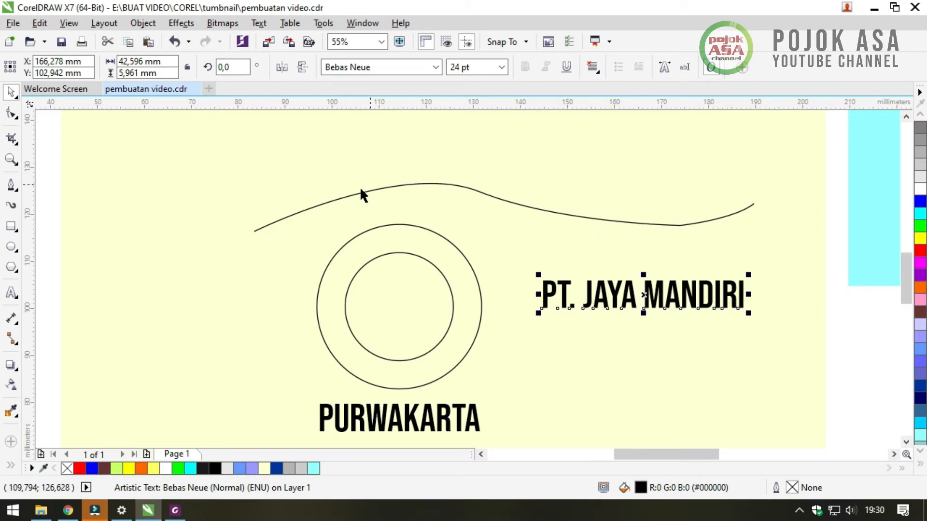
left_click(671, 358)
left_click(622, 169)
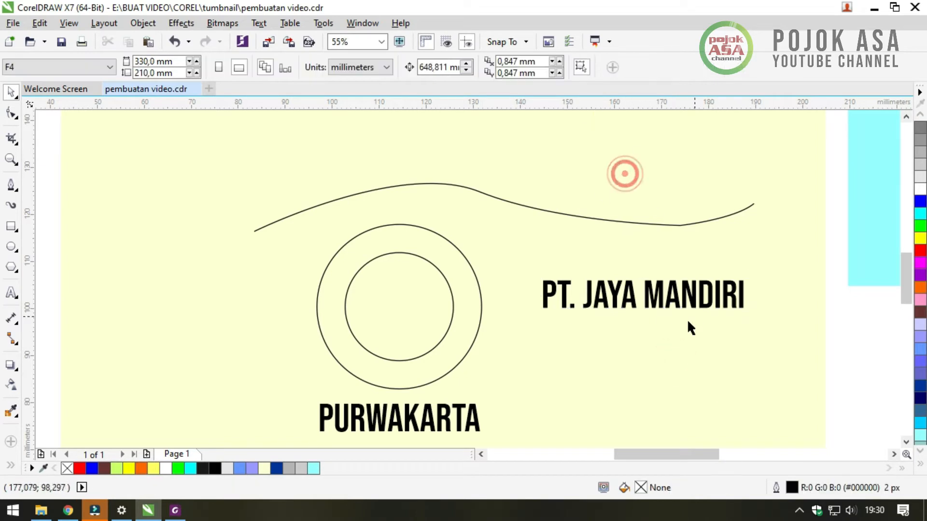
Fit the PT. JAYA MANDIRI text to the wavy curve, starting near the curve's left end
left_click(669, 309)
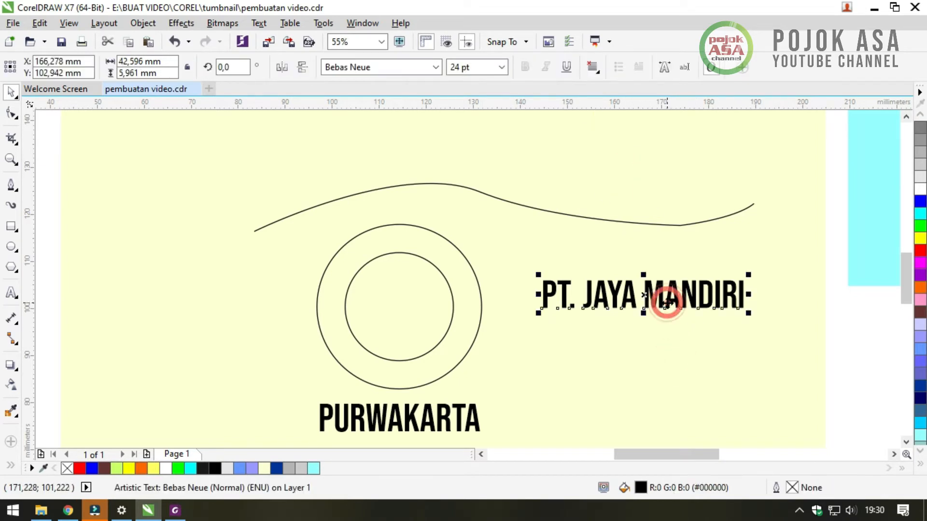
left_click(258, 24)
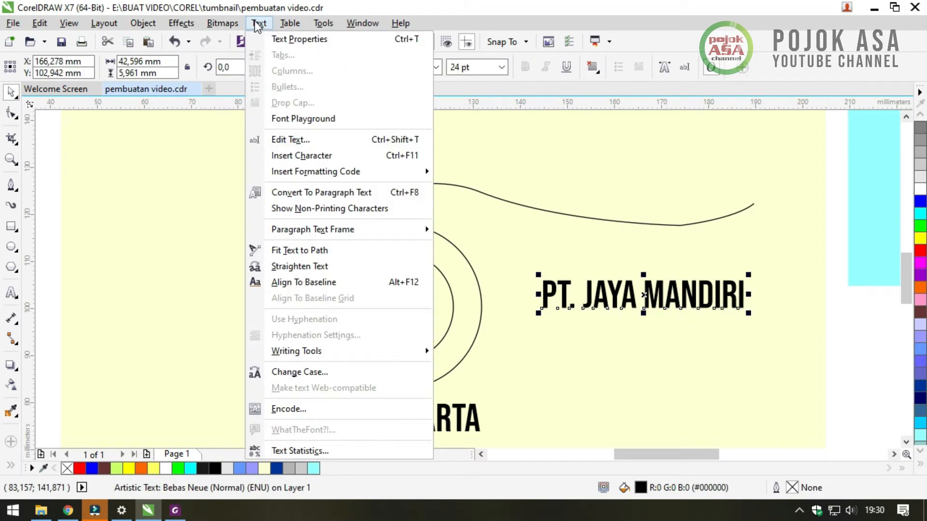
left_click(294, 250)
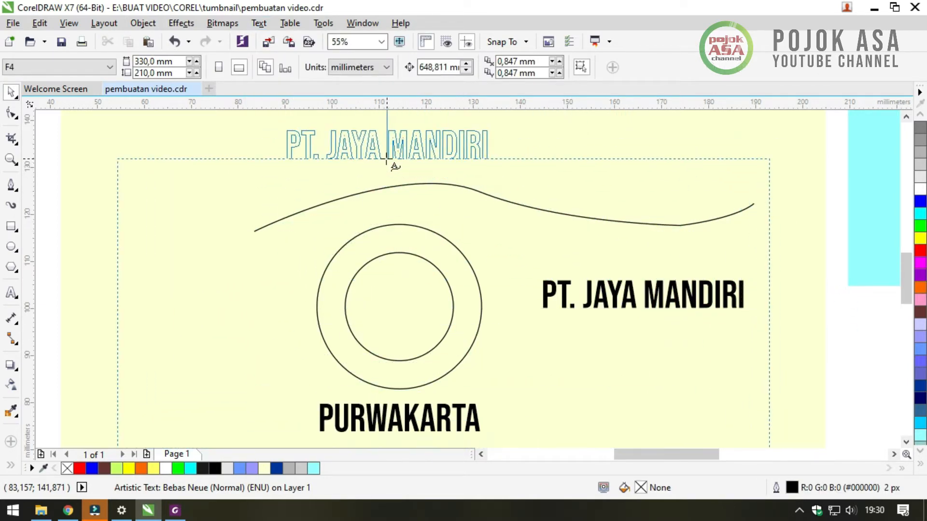
left_click(272, 224)
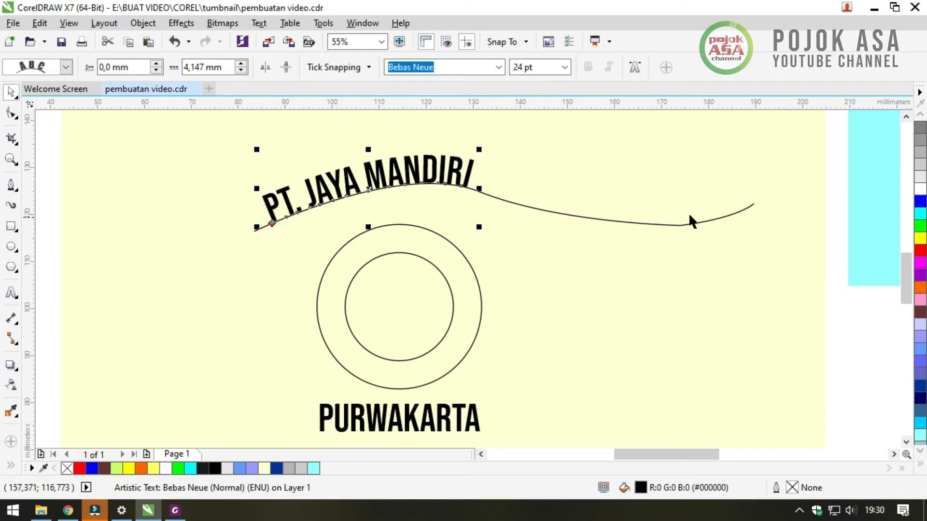
Scale the curve and its fitted text down to 22.852 pt, and enlarge them slightly to 23.617 pt
left_click(658, 222)
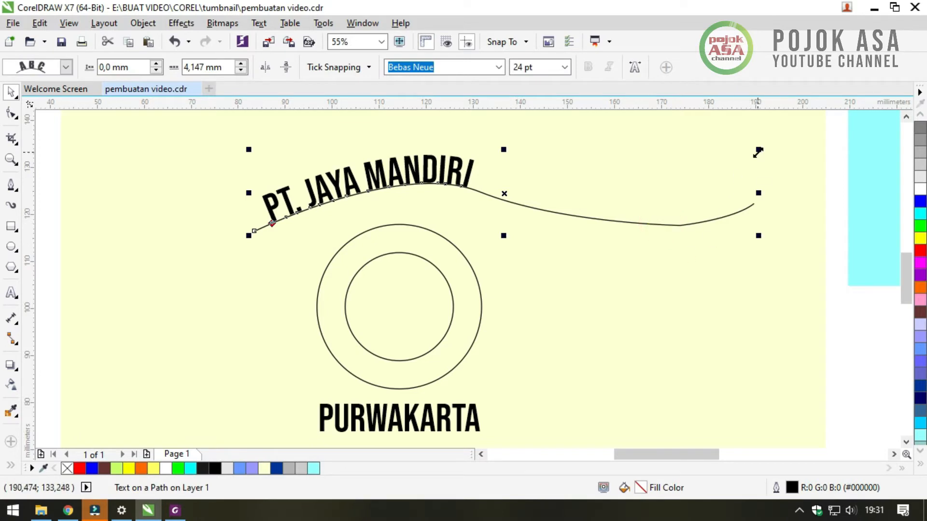
left_click(568, 347)
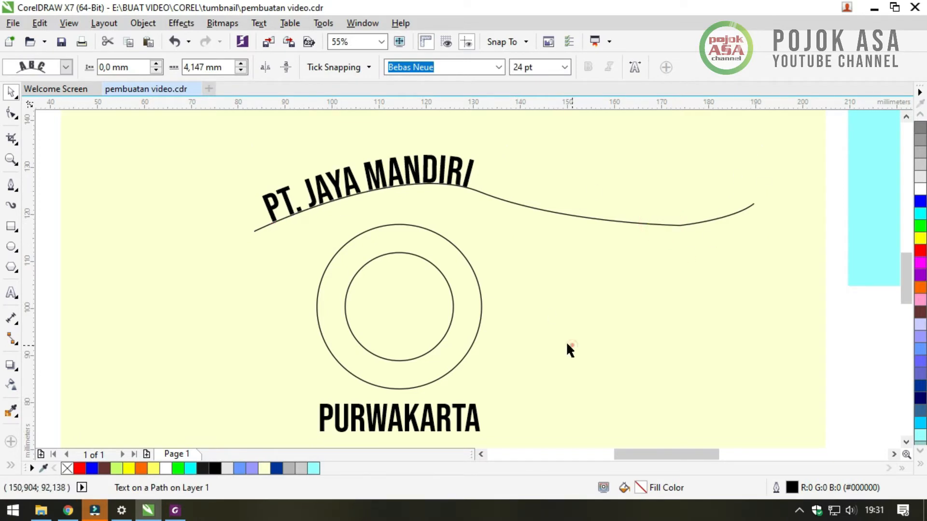
left_click(394, 178)
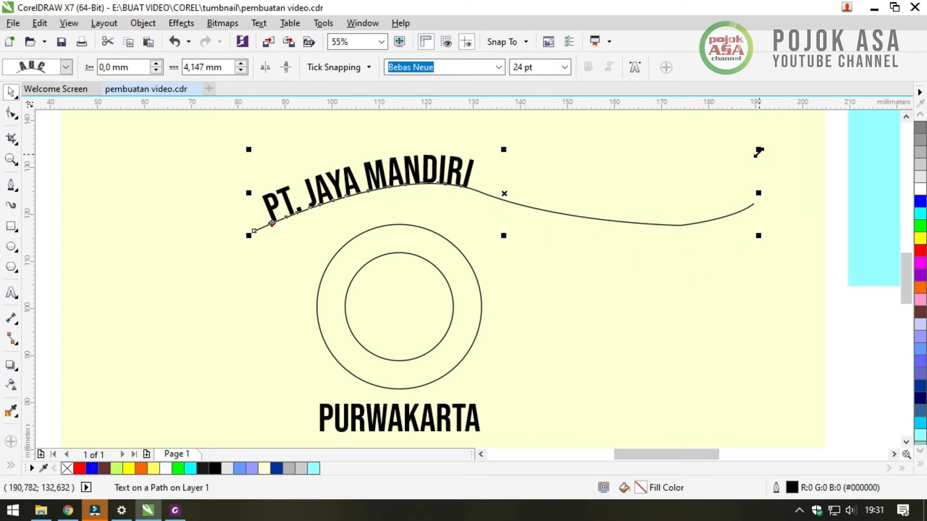
left_click_drag(758, 152, 734, 151)
left_click(737, 272)
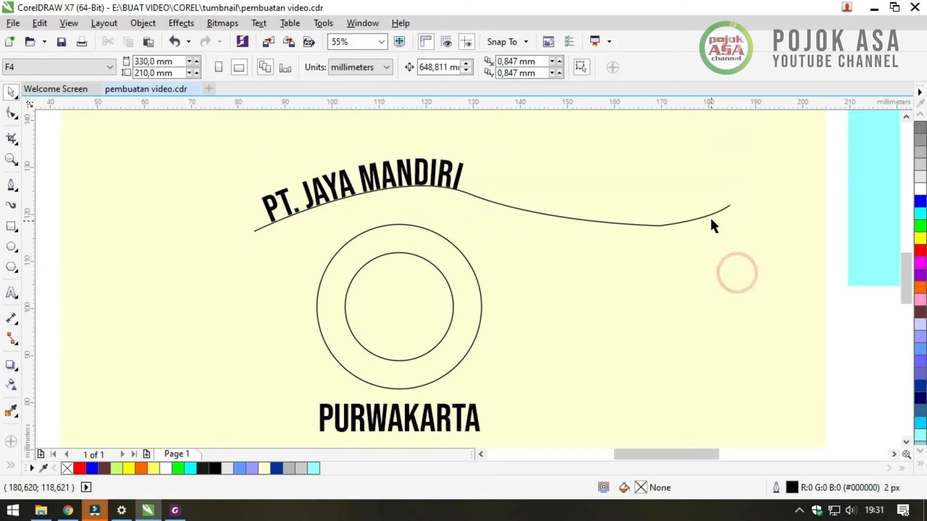
left_click(706, 215)
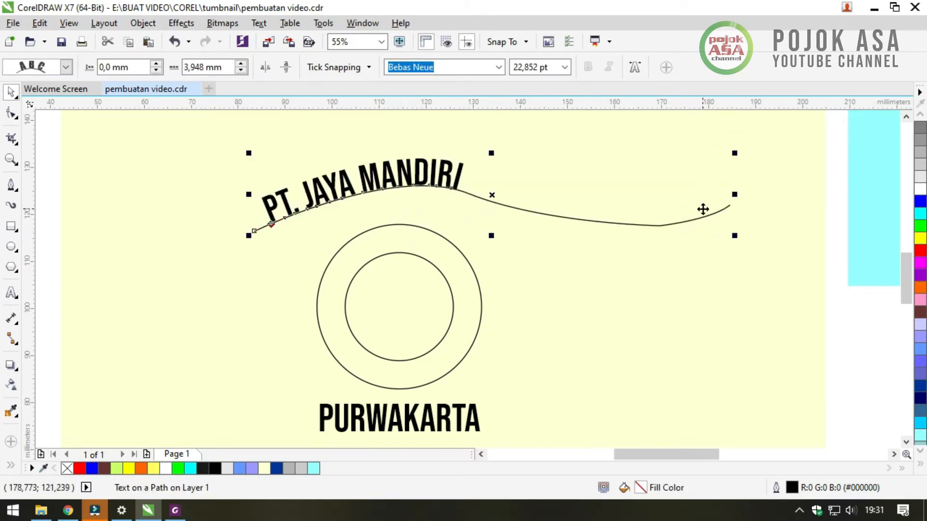
mouse_move(733, 153)
left_mouse_down()
mouse_move(598, 213)
mouse_move(676, 178)
mouse_move(722, 143)
mouse_move(750, 150)
left_mouse_up()
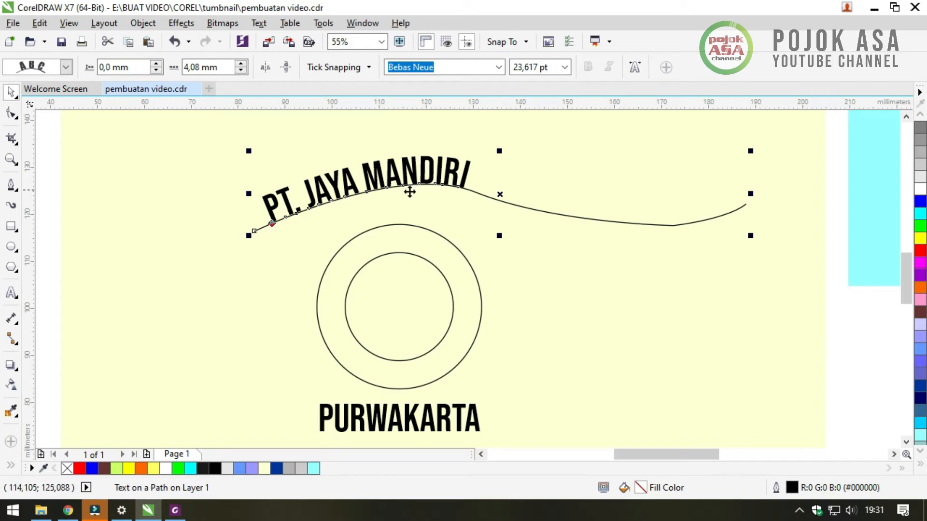
left_click(609, 275)
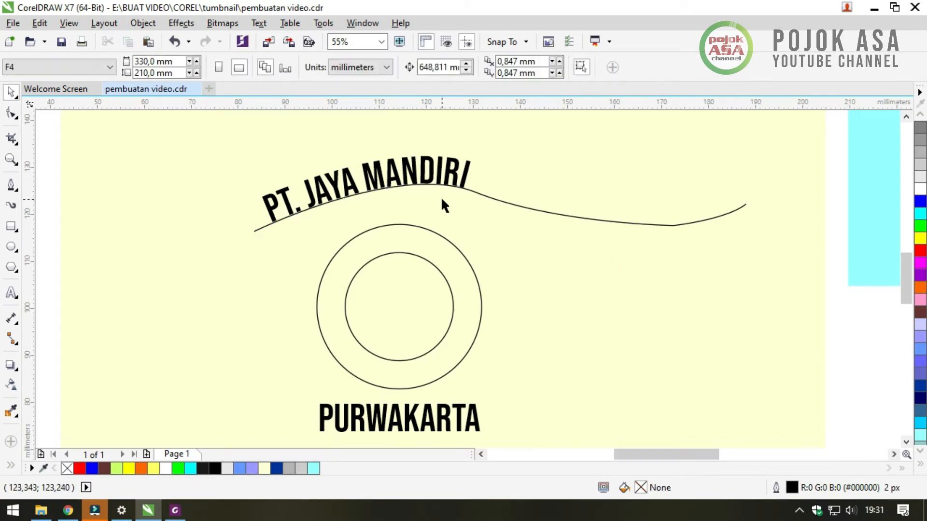
left_click(443, 189)
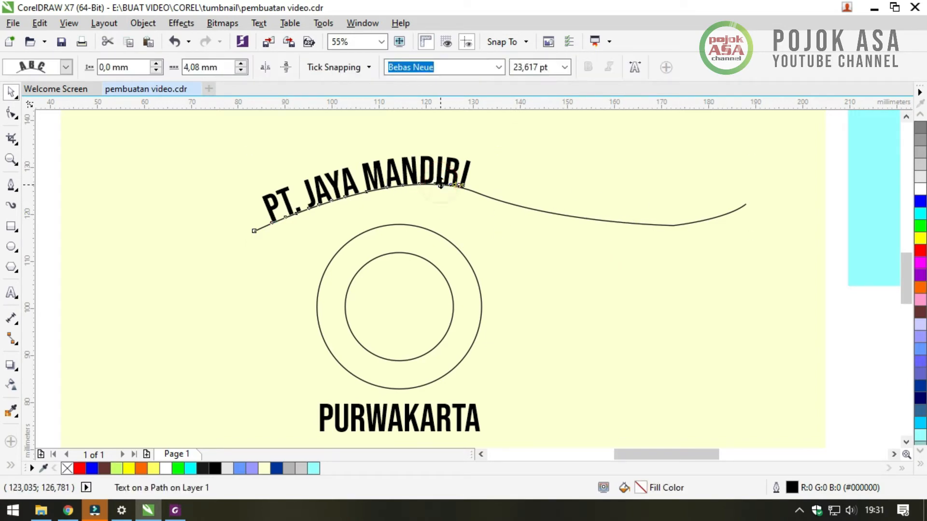
Undo the scaling and the fitting of the text to the path, and delete the wavy curve
key("ctrl+z")
key("ctrl+z")
key("ctrl+z")
key("ctrl+z")
key("ctrl+z")
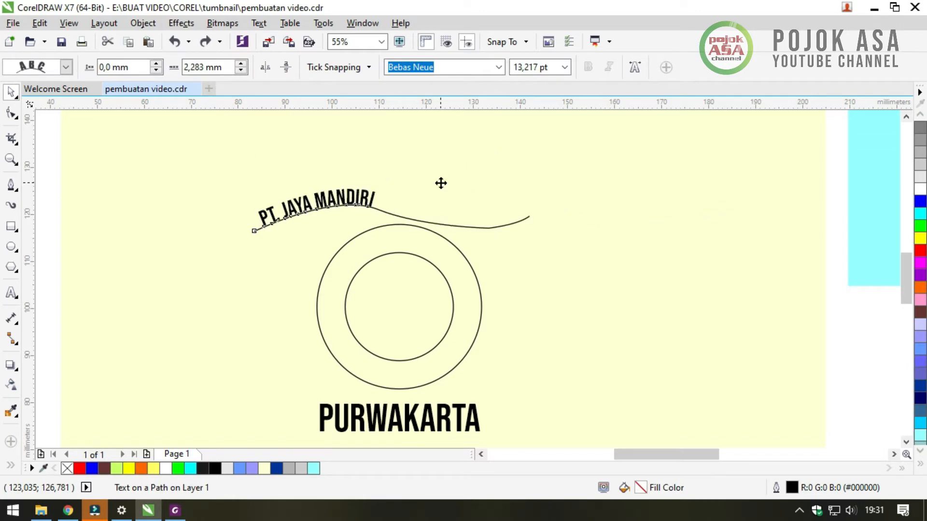
left_click(544, 157)
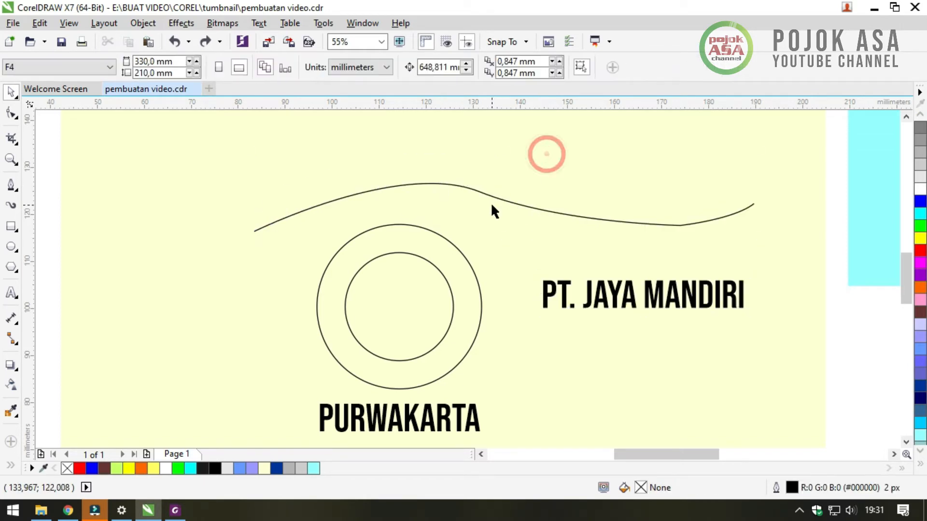
left_click(489, 195)
key("Delete")
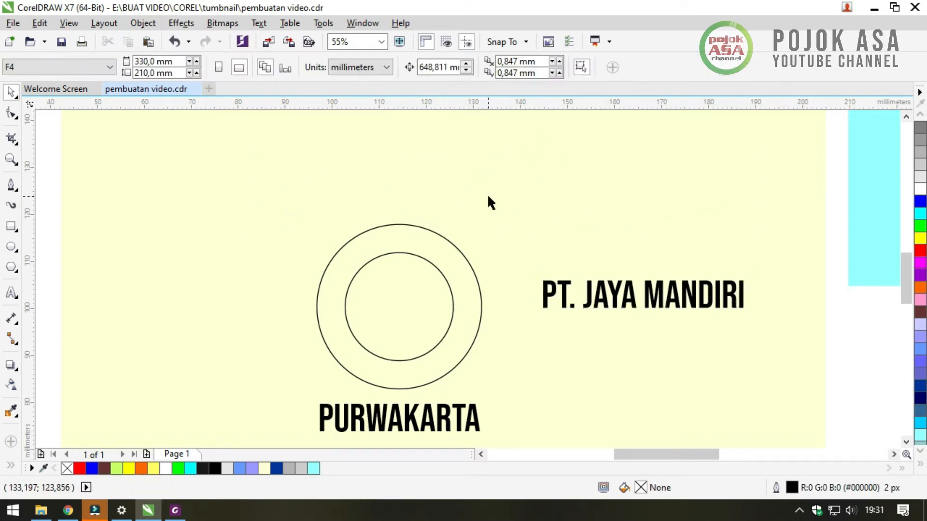
Draw a round arc from 0° to 270°, about 24 mm in diameter, over the inner circle with the Ellipse tool
left_click_drag(261, 173, 771, 429)
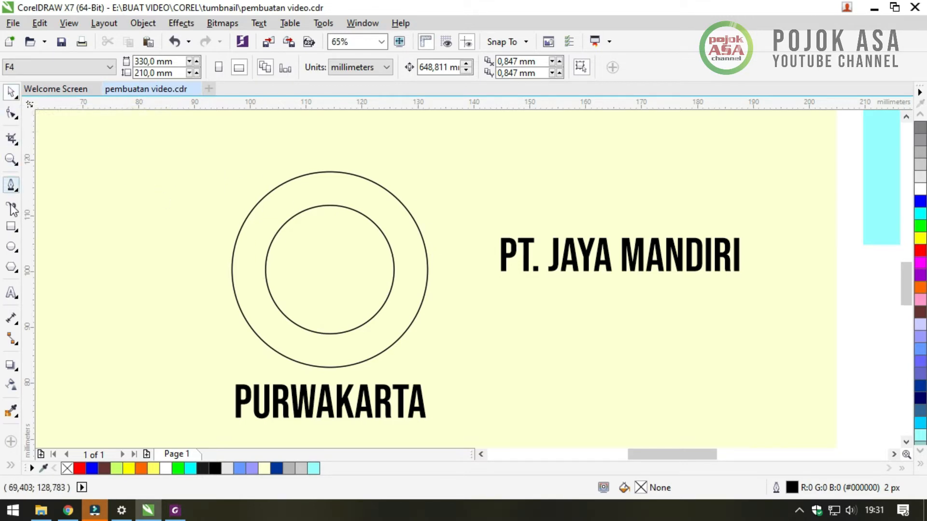
left_click(11, 248)
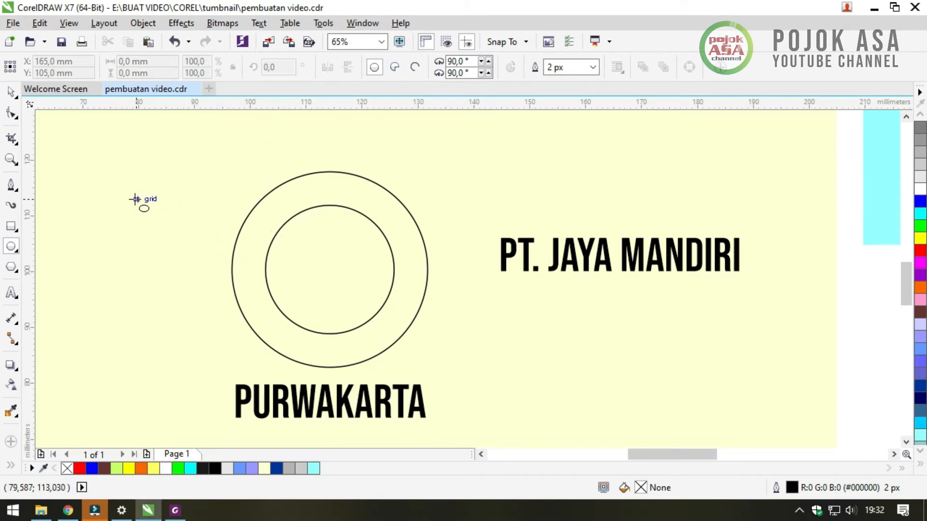
left_click(416, 70)
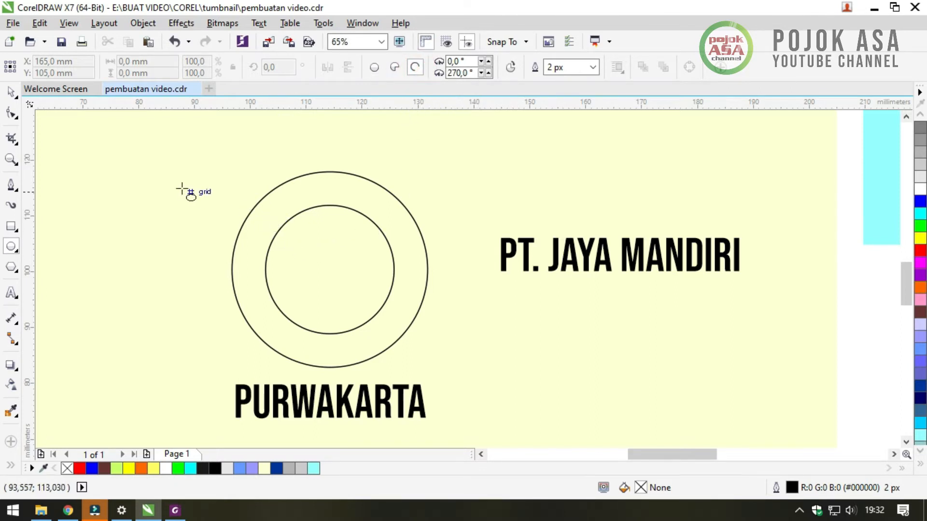
mouse_move(298, 211)
left_mouse_down()
mouse_move(310, 238)
mouse_move(411, 344)
left_mouse_up()
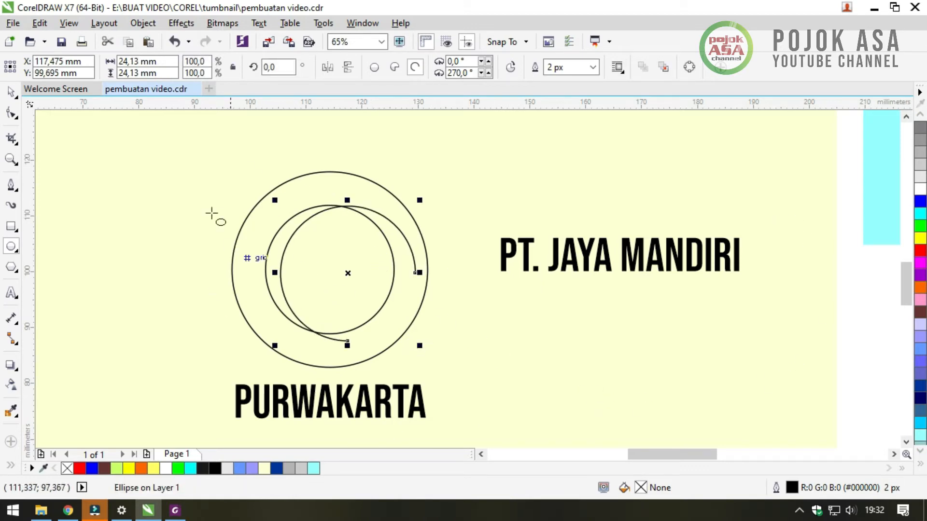
Move the arc out of the stamp circles and place it beside them on the left
left_click(10, 93)
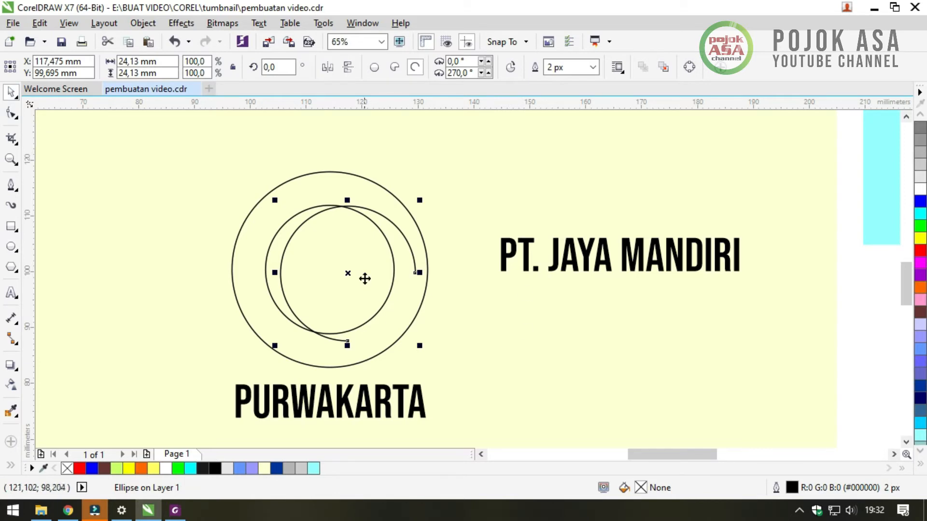
left_click_drag(345, 269, 423, 197)
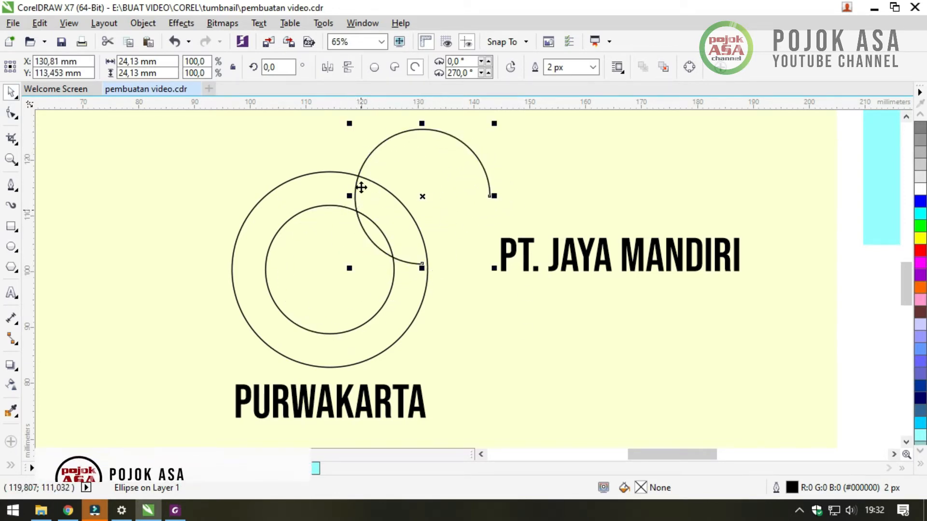
left_click_drag(428, 198, 146, 265)
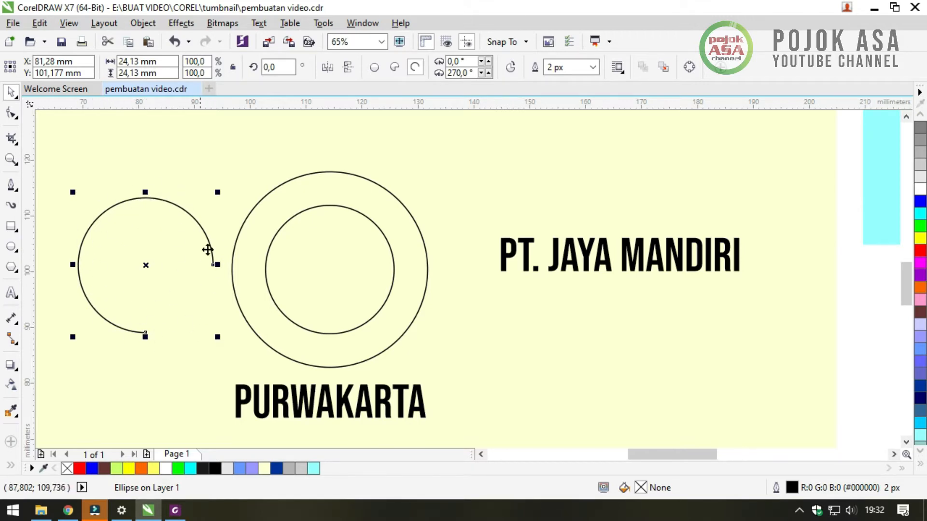
left_click(133, 158)
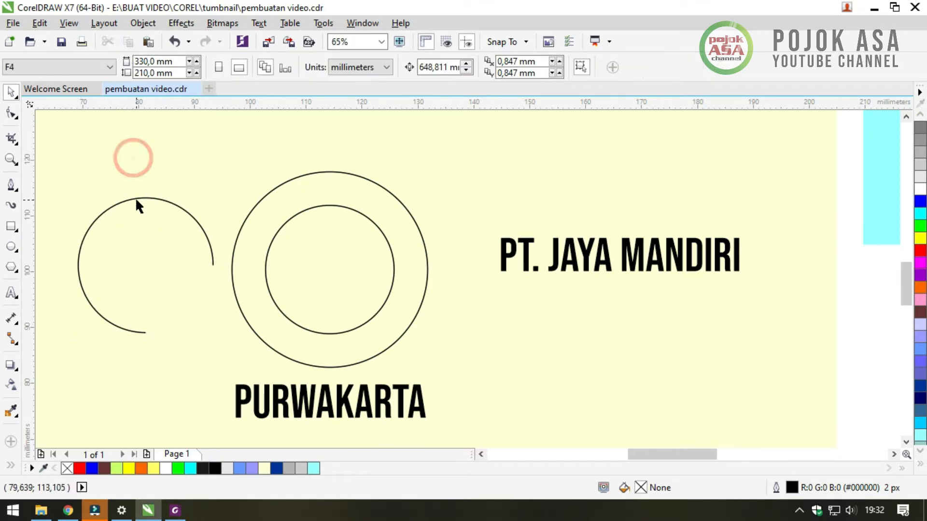
Resize the arc beside the stamp circles to 25 mm wide and 25 mm high
left_click(135, 197)
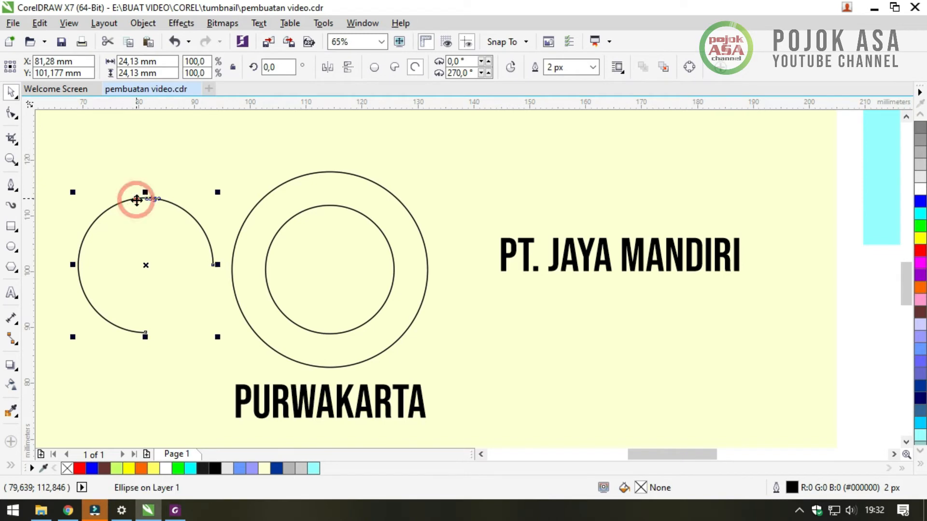
double_click(137, 61)
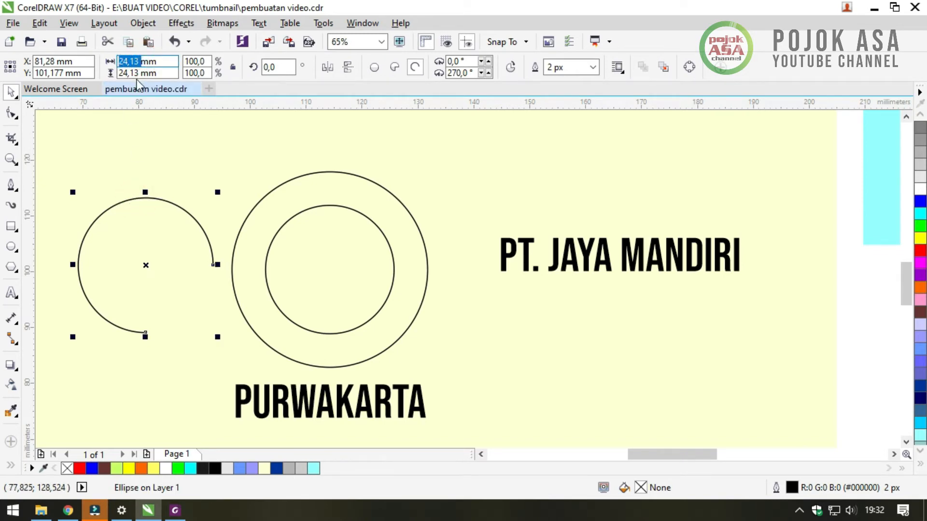
type("25mm")
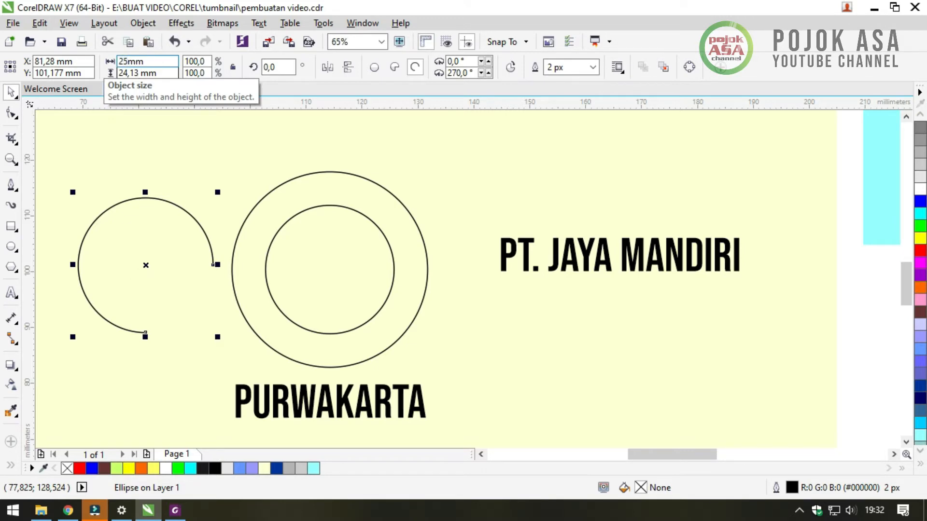
double_click(151, 75)
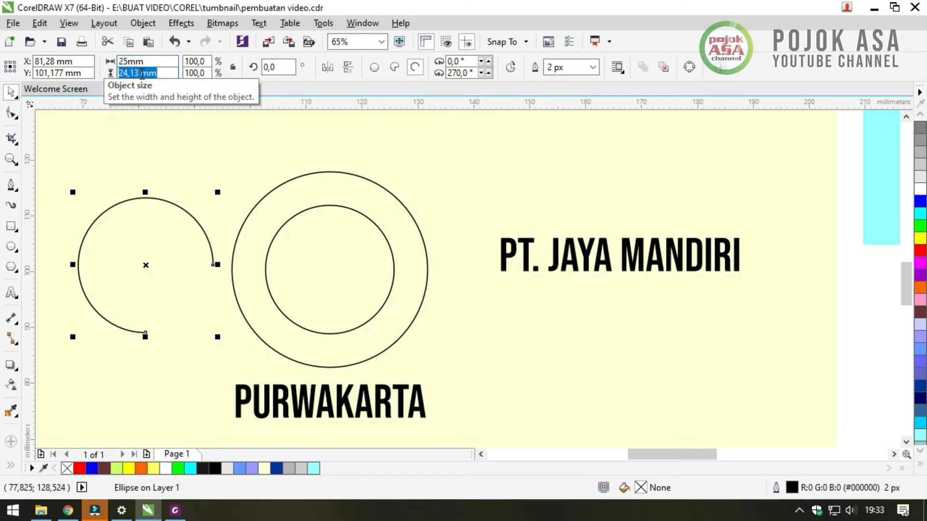
type("25")
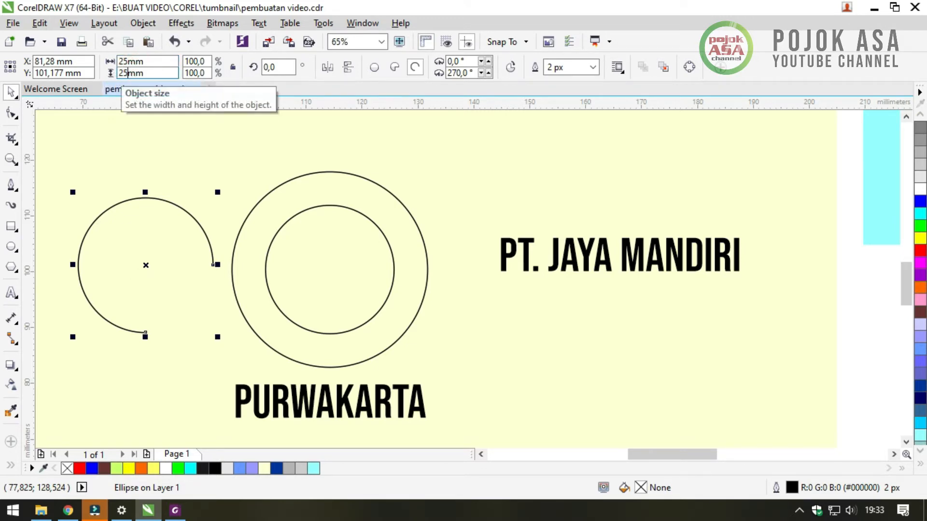
key("Return")
left_click(273, 143)
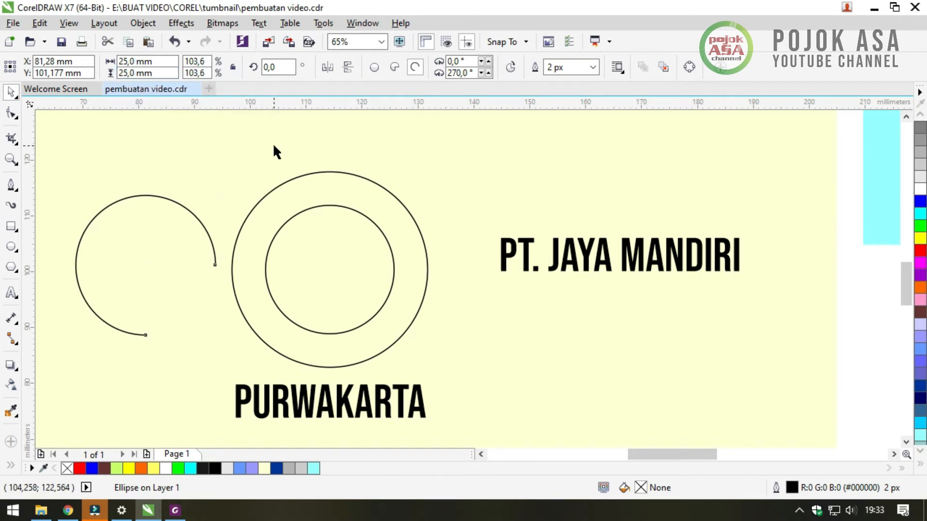
Try the 25 mm arc around the inner circle and move it back out beside the stamp circles
left_click_drag(198, 223, 382, 226)
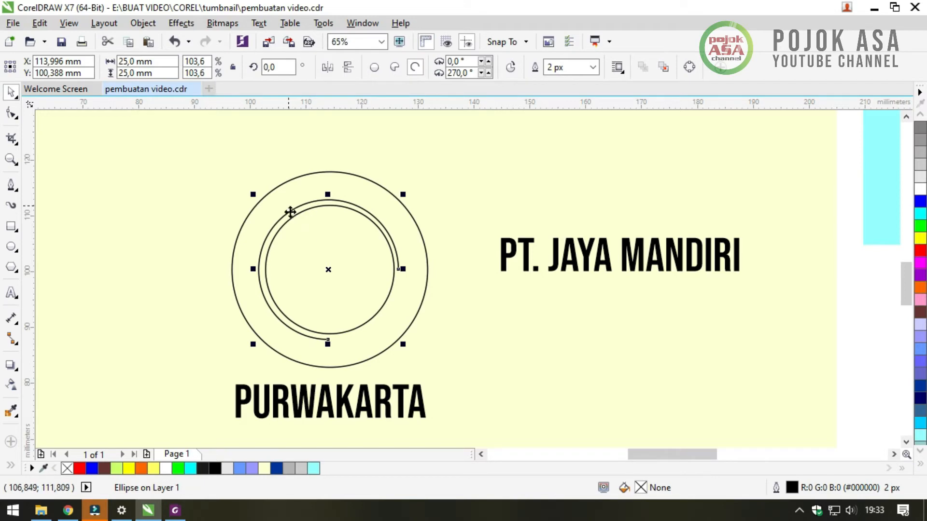
scroll(291, 217, "up", 3)
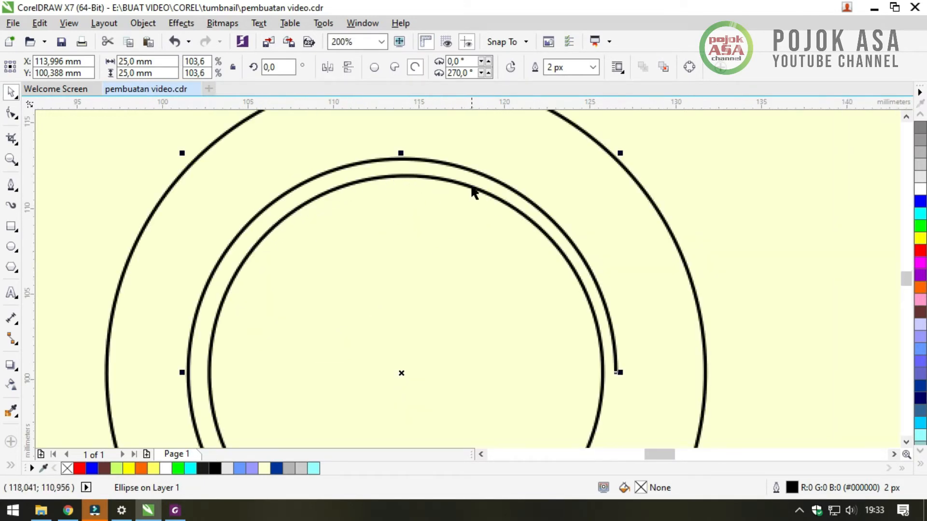
scroll(499, 181, "down", 3)
scroll(490, 175, "up", 2)
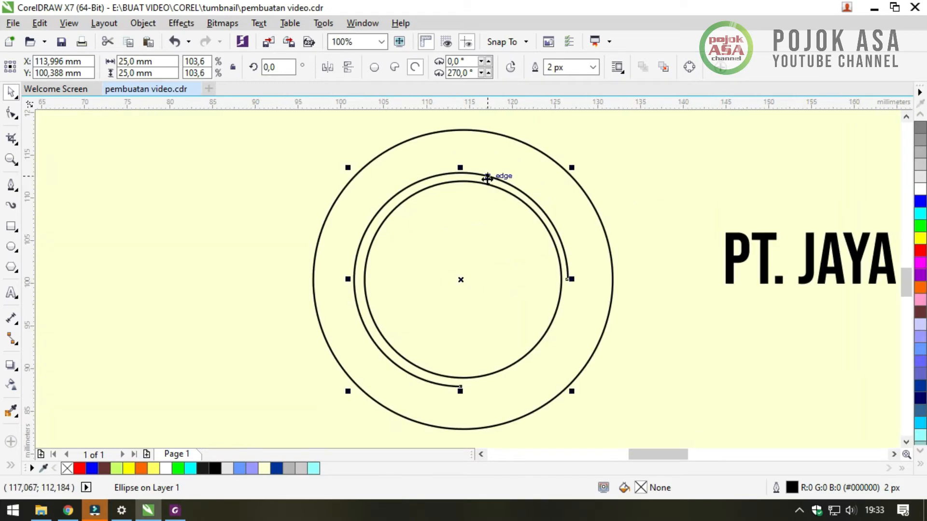
left_click_drag(488, 178, 220, 158)
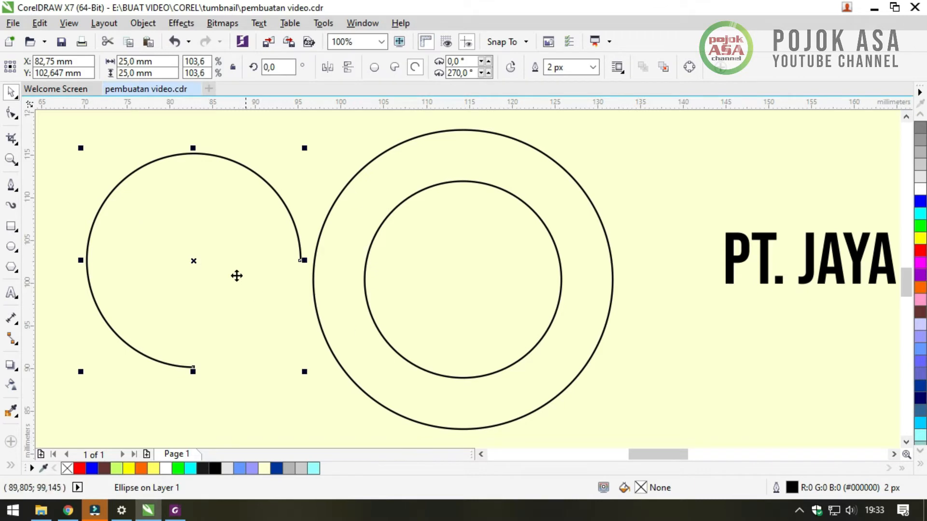
left_click(276, 134)
left_click(239, 211)
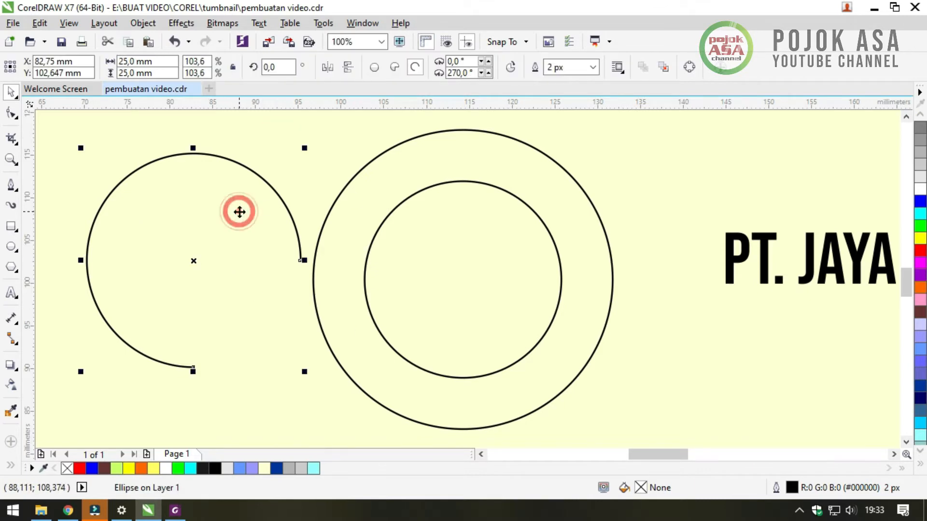
Shorten the arc to a half circle from 0° to 180° and shift it slightly further from the stamp circles
left_click(16, 112)
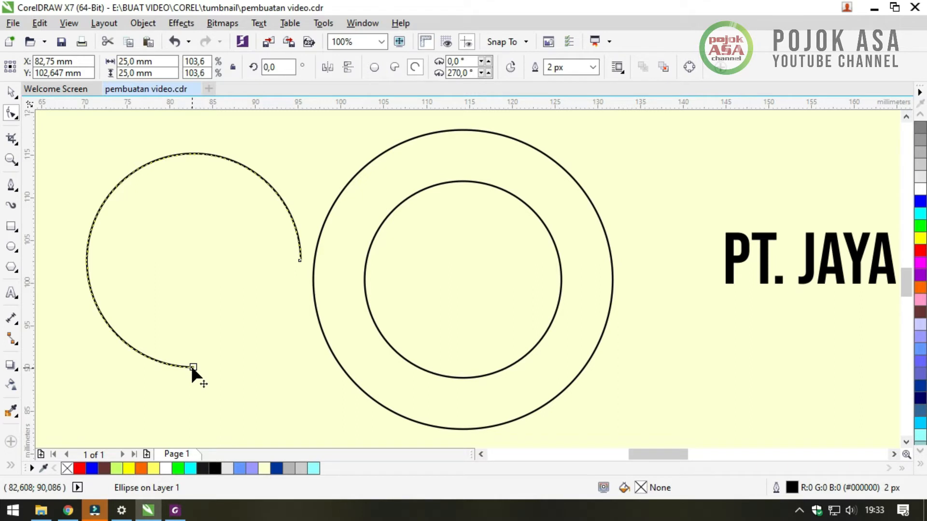
left_click_drag(191, 366, 81, 260)
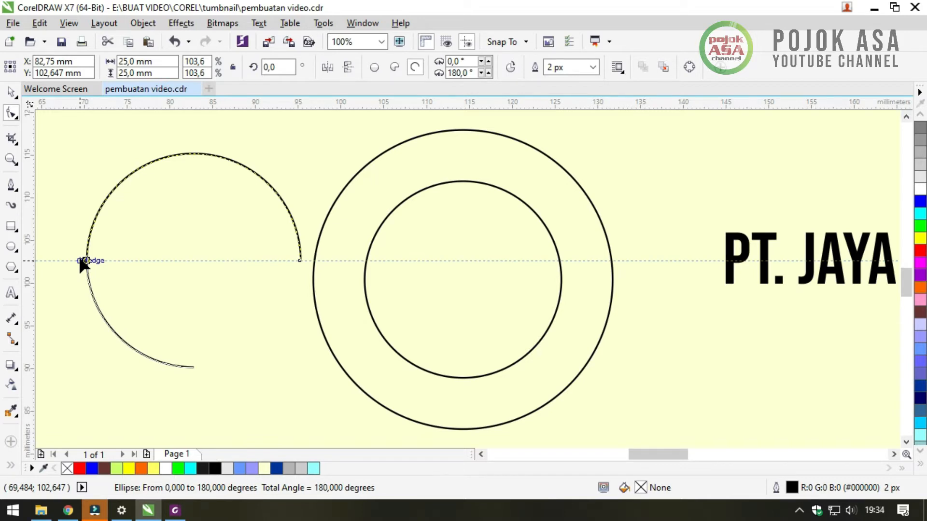
left_click_drag(81, 260, 82, 261)
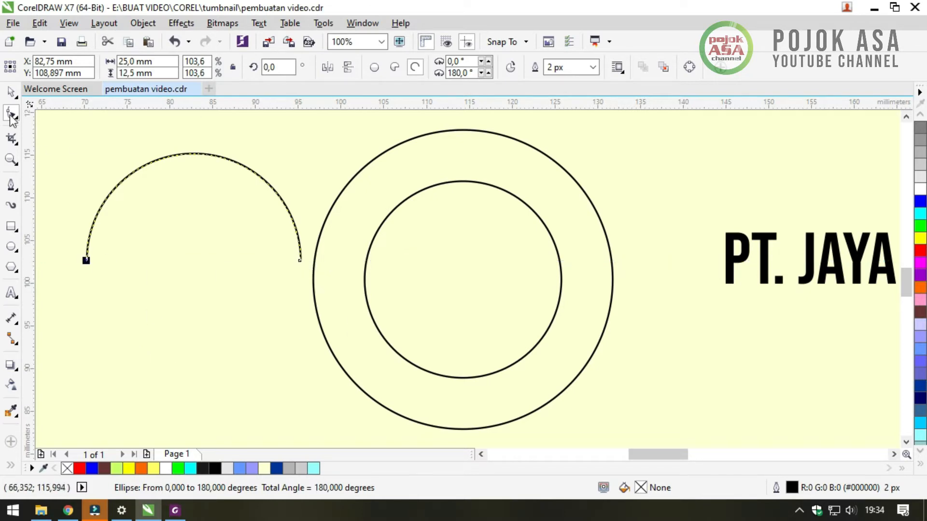
left_click(11, 91)
left_click(221, 132)
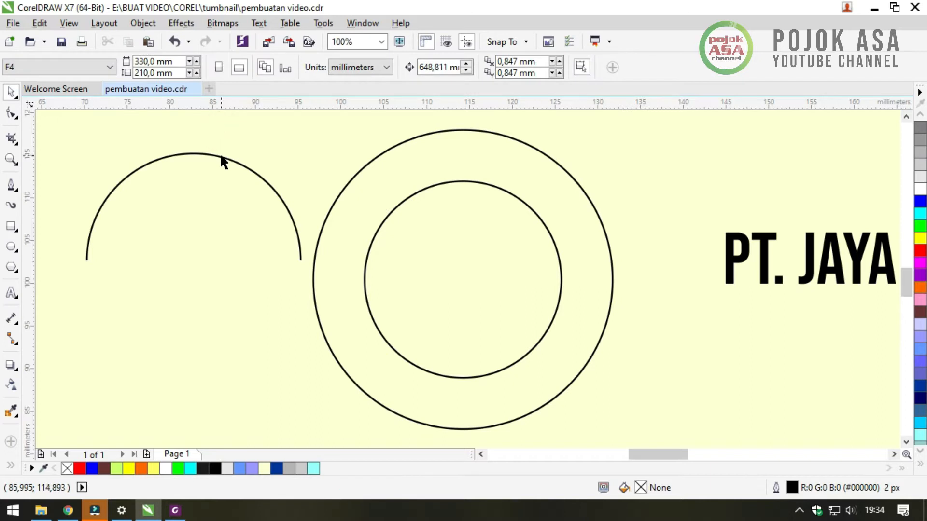
left_click_drag(222, 154, 200, 164)
left_click(219, 134)
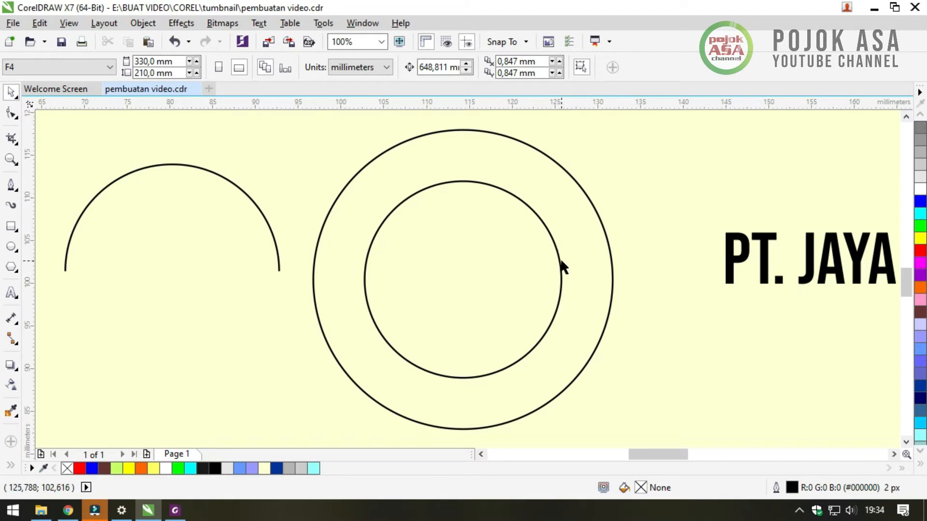
Center the half arc horizontally on the inner circle of the stamp
left_click(247, 204)
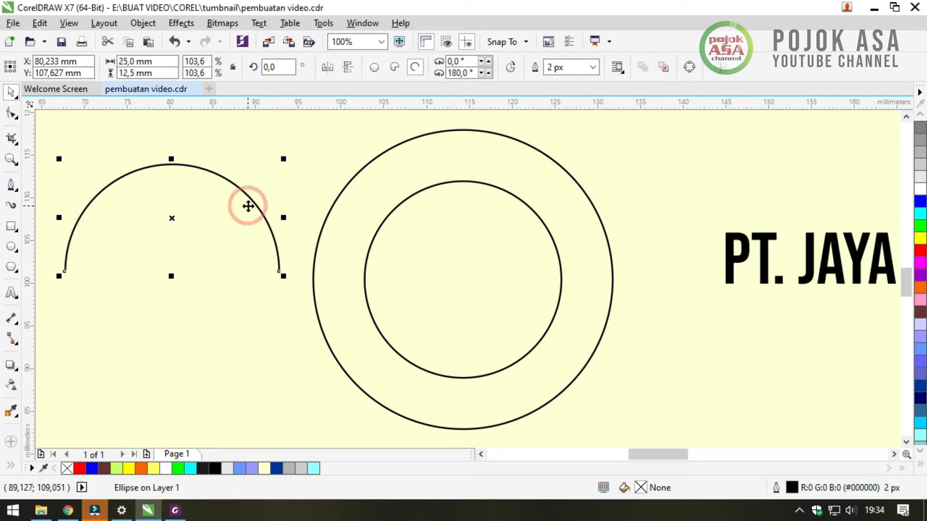
left_click(419, 192, "shift")
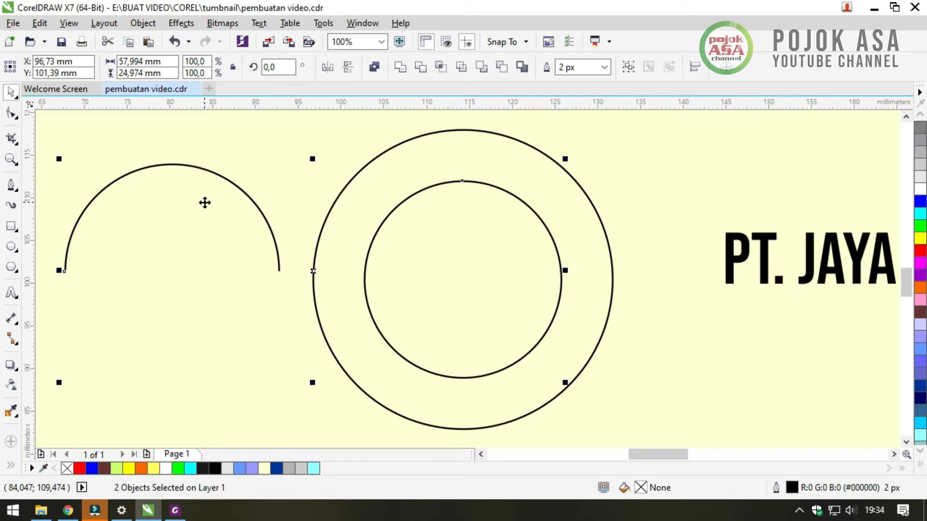
key("c")
left_click(629, 178)
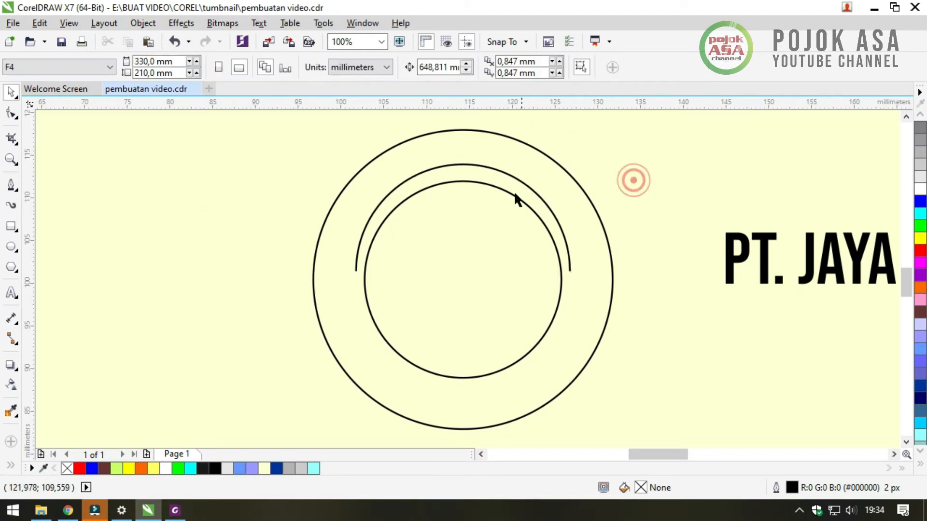
Try to center the half arc vertically on the inner circle and undo that alignment
left_click(474, 168)
left_click(519, 317, "shift")
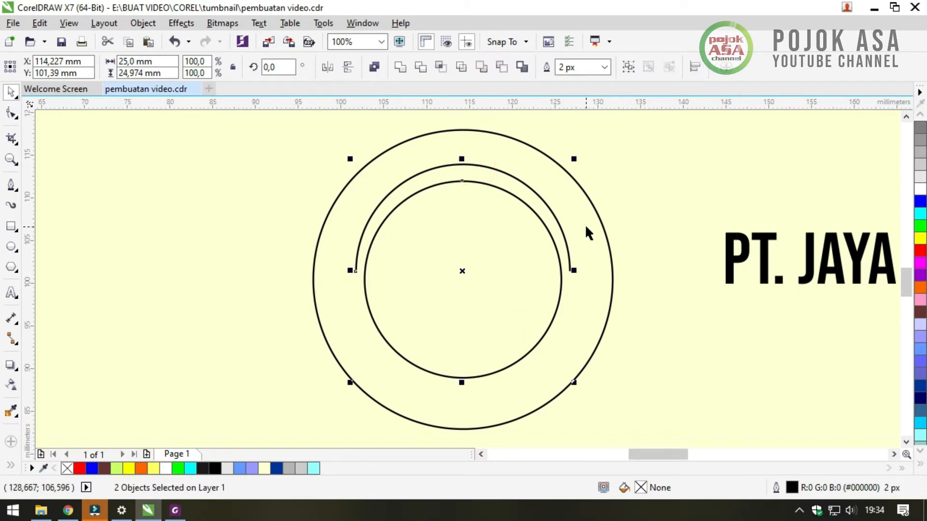
key("e")
key("ctrl+z")
left_click(658, 201)
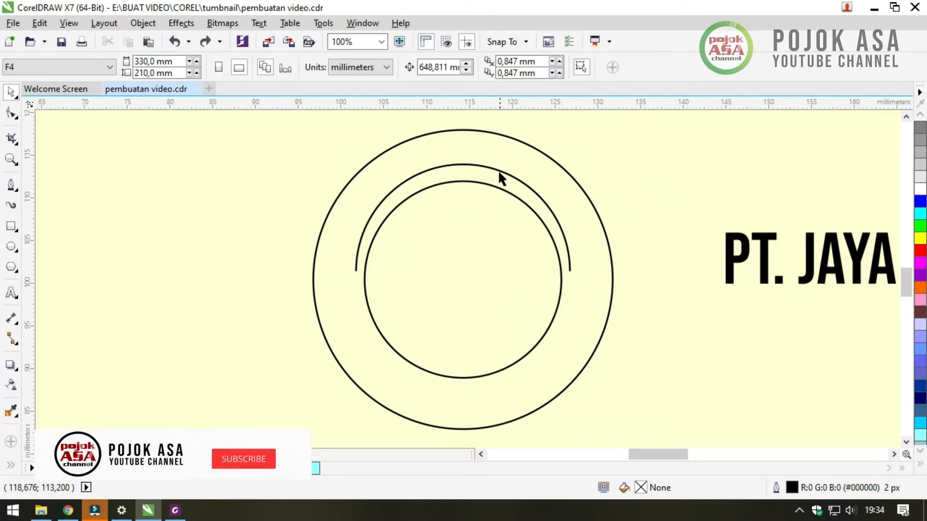
Lower the half arc until it runs evenly just outside the upper half of the inner circle
left_click_drag(493, 170, 491, 180)
left_click(641, 188)
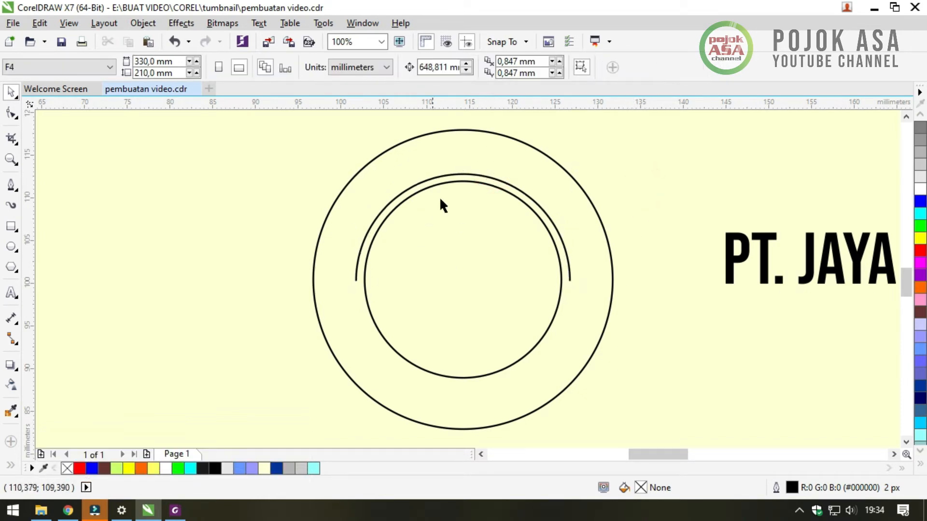
scroll(441, 199, "up", 2)
scroll(424, 213, "down", 2)
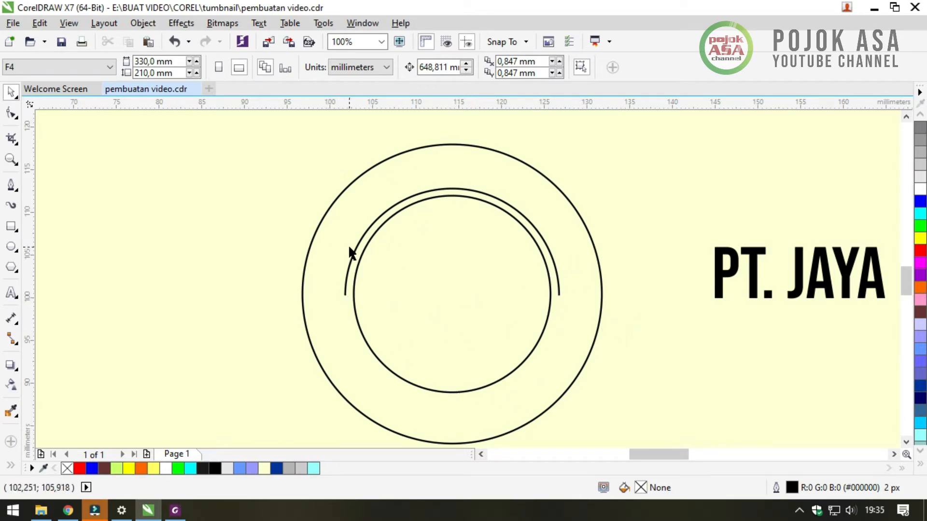
Move the PT. JAYA MANDIRI text beside the upper part of the outer circle and scale it down to 13.758 pt
left_click_drag(756, 276, 594, 158)
left_click_drag(549, 128, 594, 144)
mouse_move(803, 172)
left_mouse_down()
mouse_move(754, 192)
mouse_move(804, 173)
left_mouse_up()
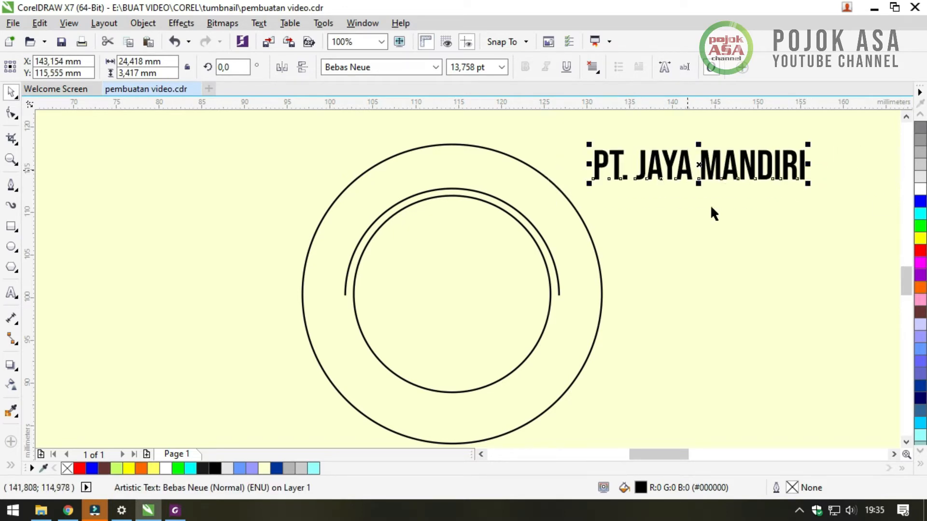
left_click(724, 263)
Fit the PT. JAYA MANDIRI text to the half arc with an offset of 8.165 mm along the path
left_click(674, 165)
left_click(773, 275)
left_click(672, 166)
left_click(258, 23)
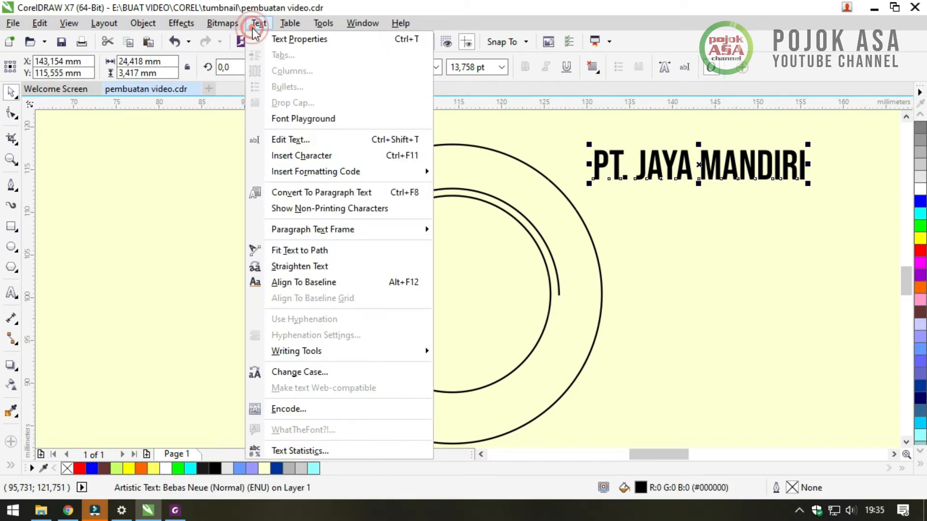
left_click(301, 251)
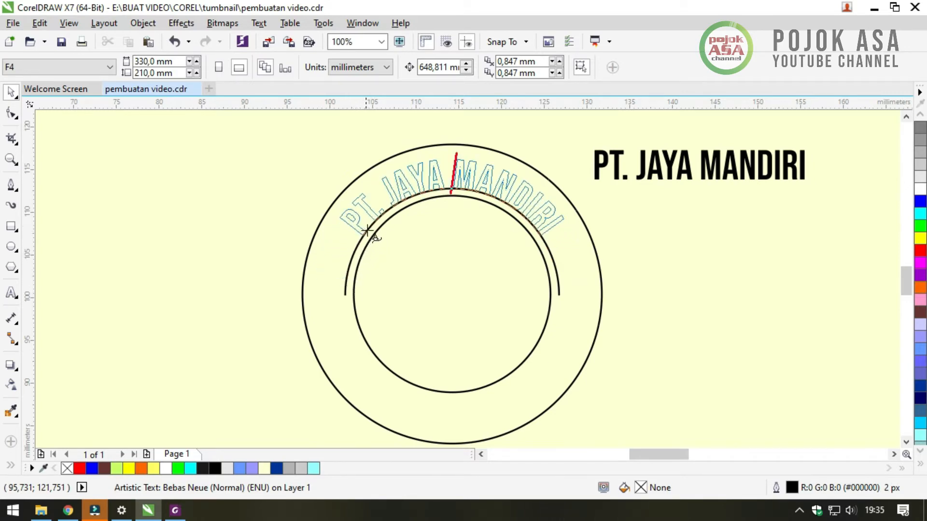
left_click(357, 239)
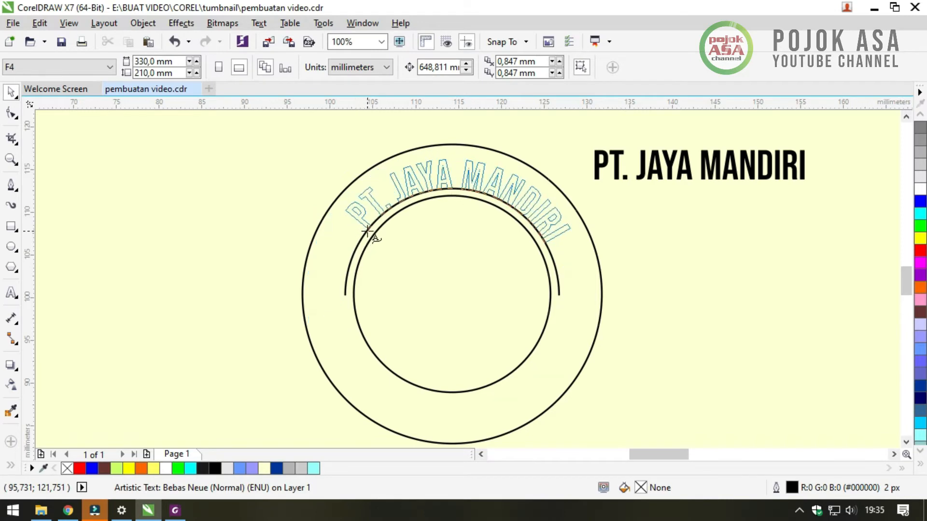
left_click(367, 231)
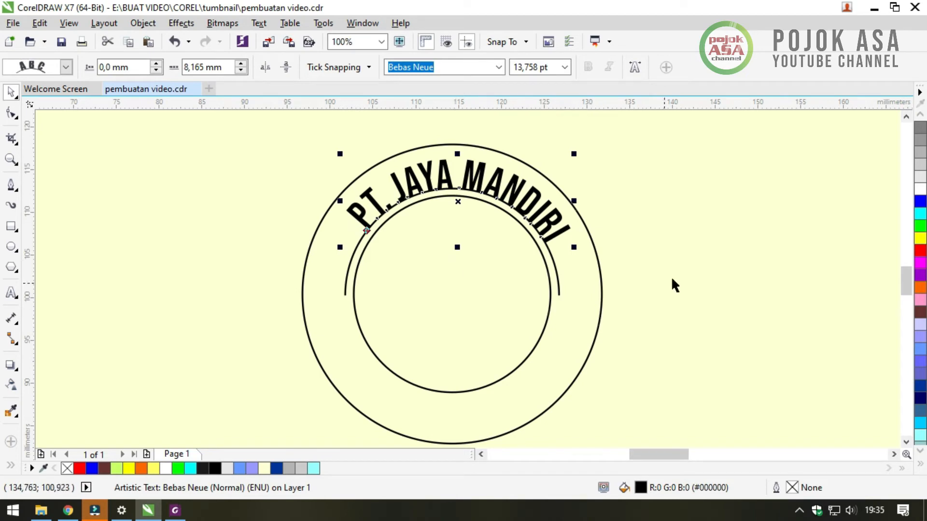
left_click(708, 259)
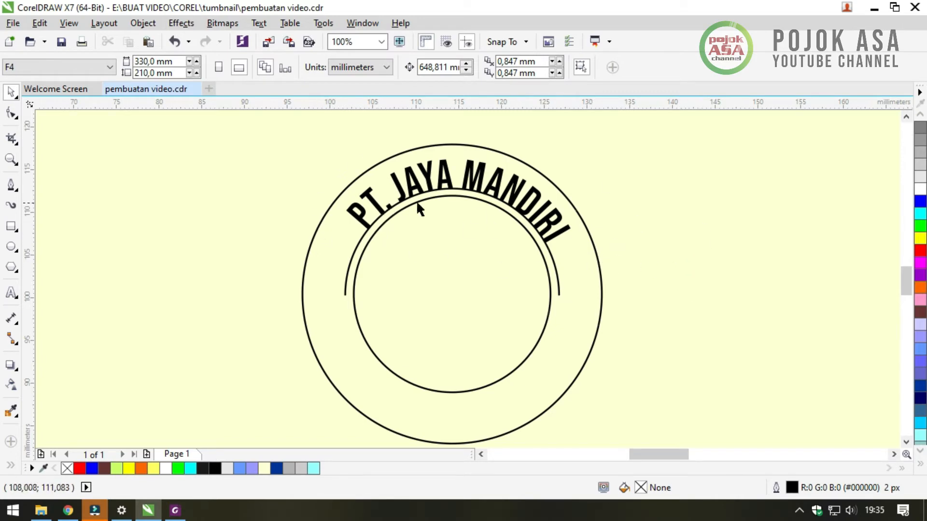
left_click(521, 202)
left_click(688, 272)
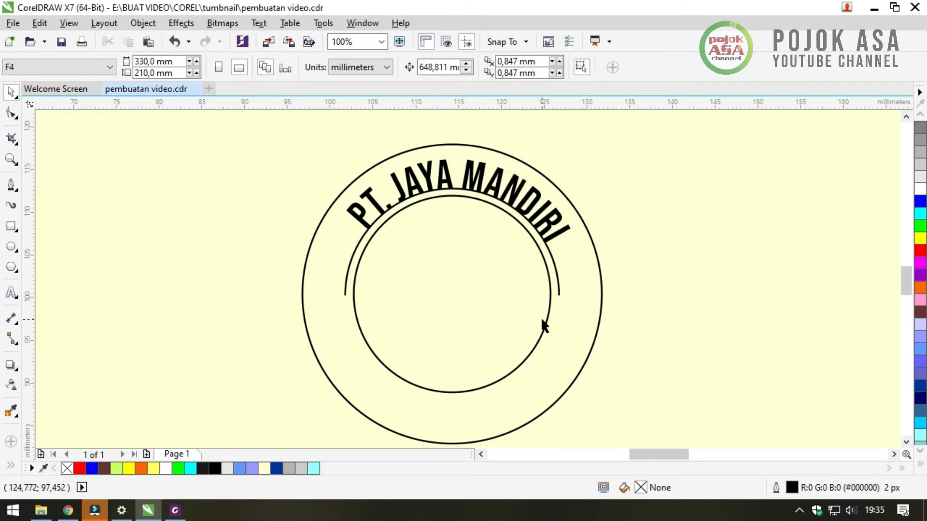
scroll(632, 335, "down", 3)
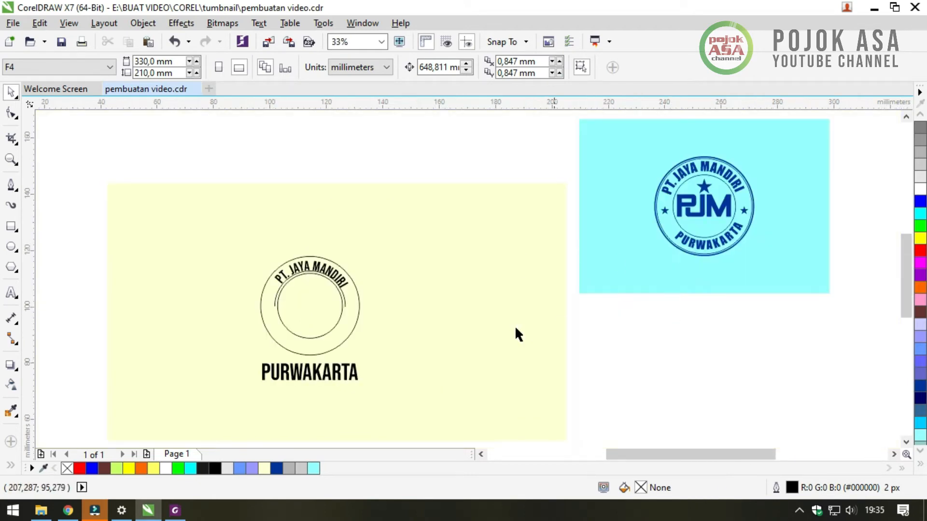
left_click_drag(228, 245, 363, 382)
left_click(453, 381)
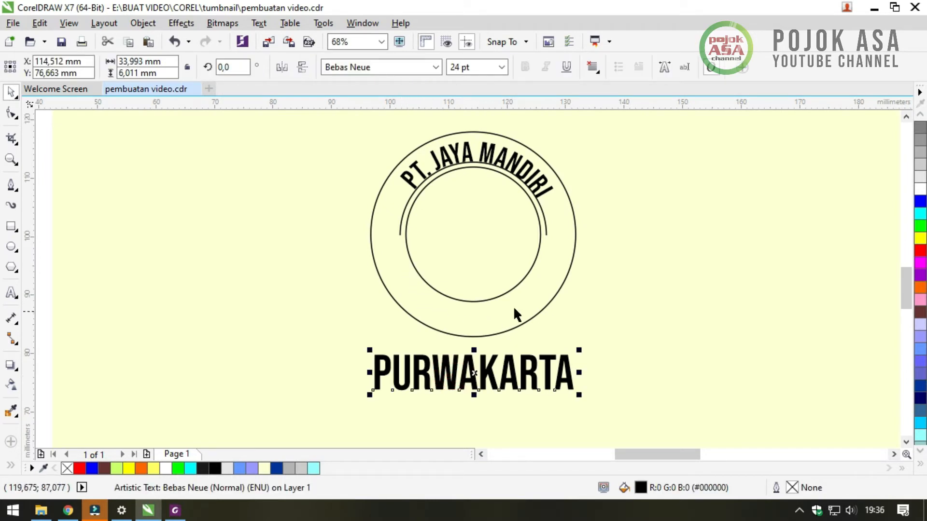
left_click(656, 307)
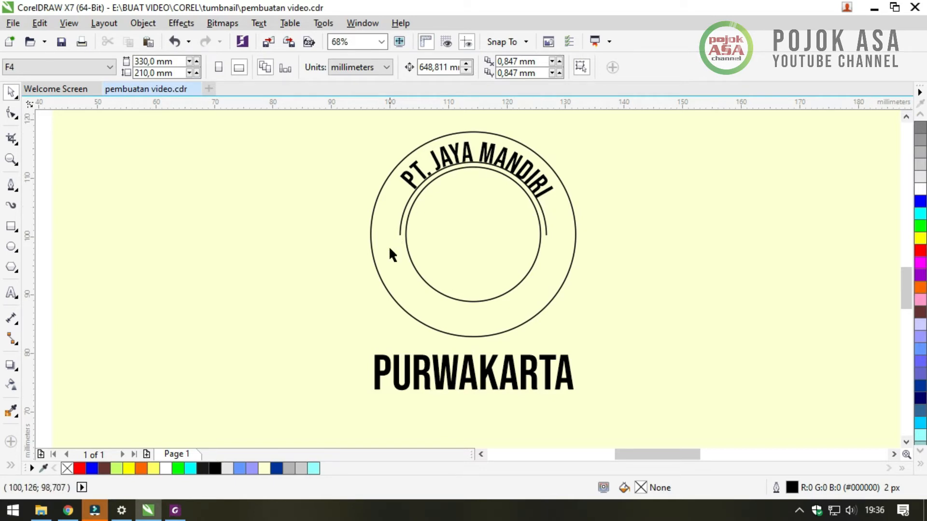
Try rotating the curved PT. JAYA MANDIRI text about its own centre and undo the rotation
left_click(546, 227)
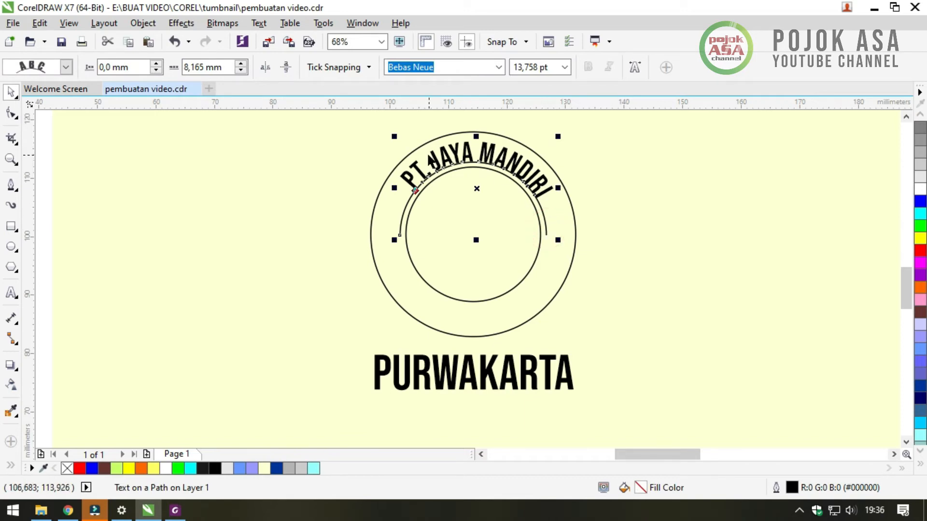
left_click_drag(478, 188, 482, 193)
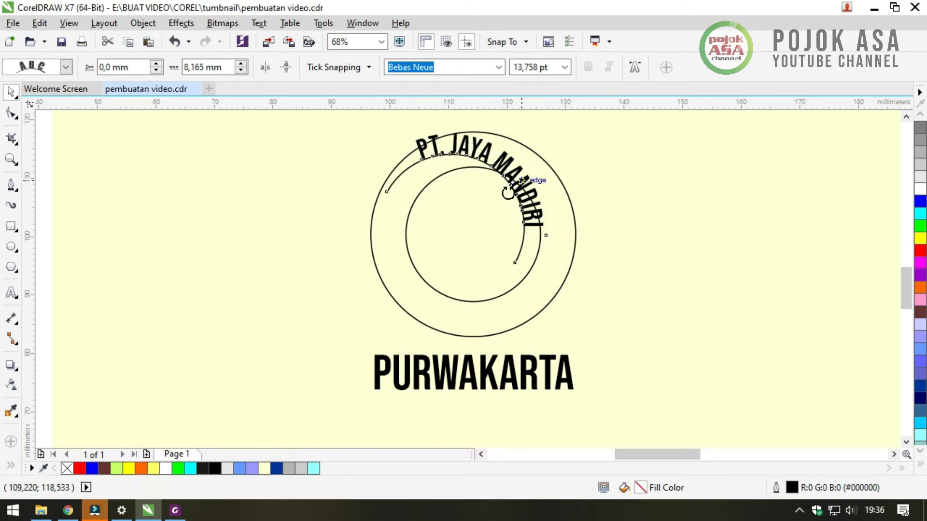
key("ctrl+z")
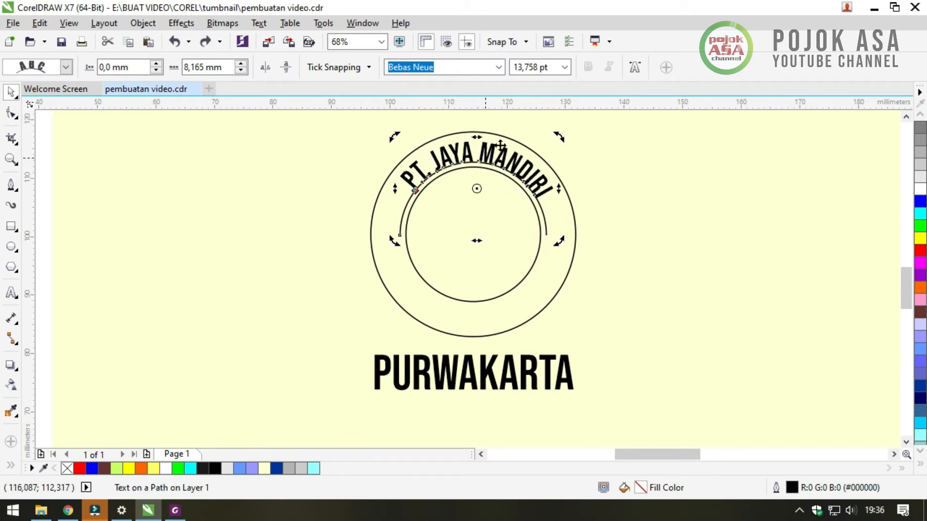
left_click(662, 246)
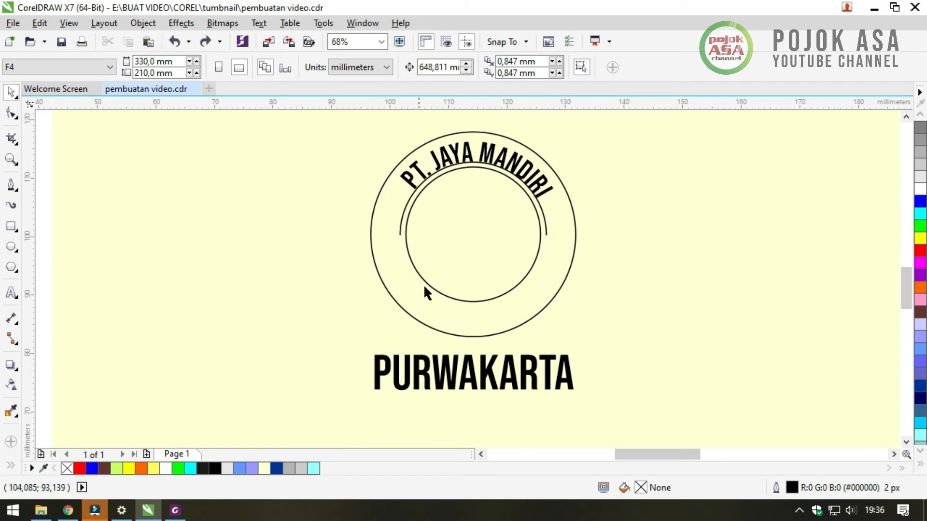
left_click(640, 300)
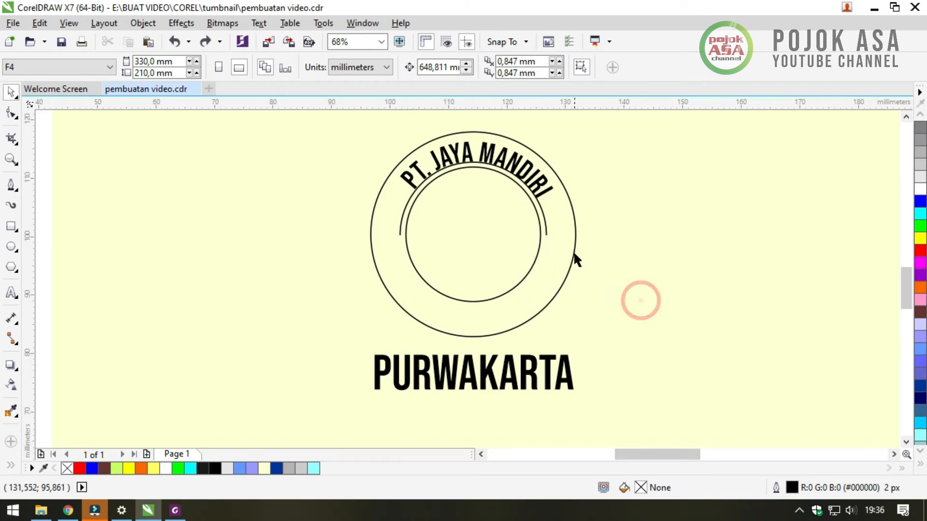
Relocate the curved PT. JAYA MANDIRI text's rotation centre to the circles' centre and rotate a copy 180° into the lower half of the ring
left_click(542, 217)
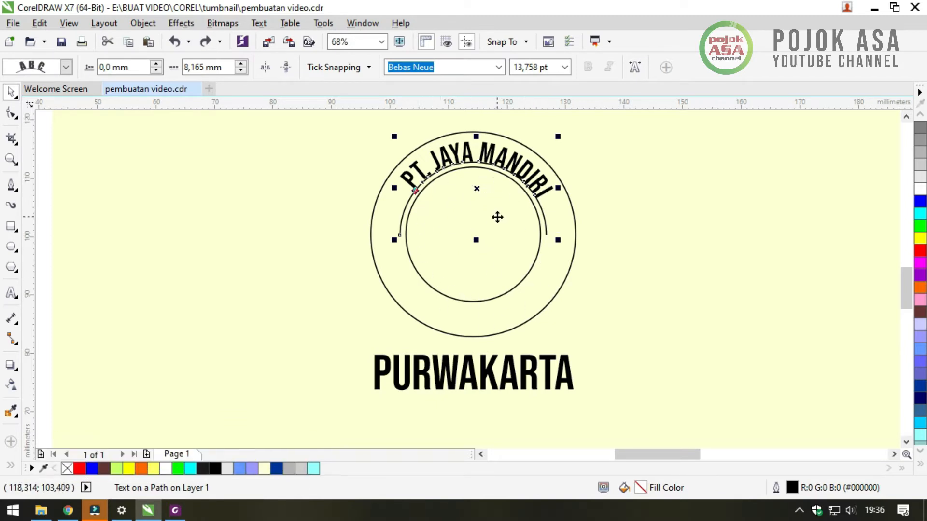
left_click(476, 190)
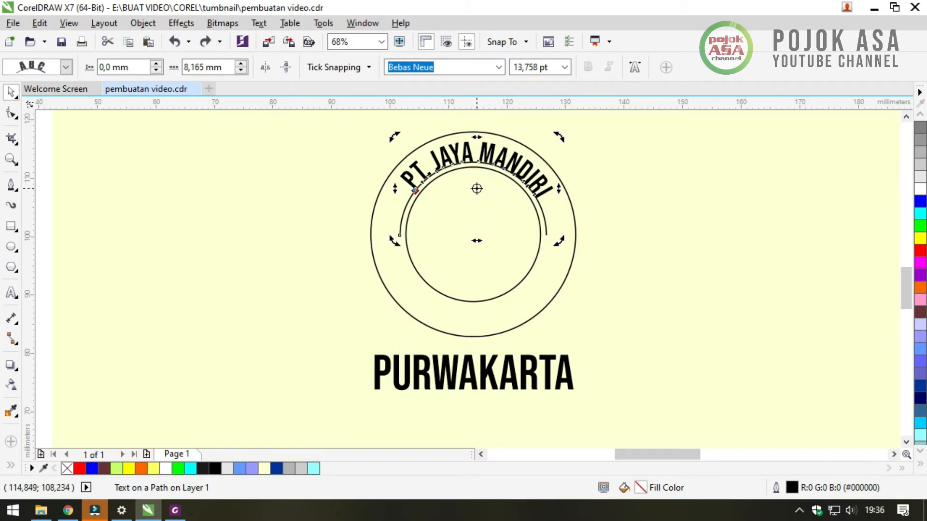
left_click_drag(476, 188, 473, 236)
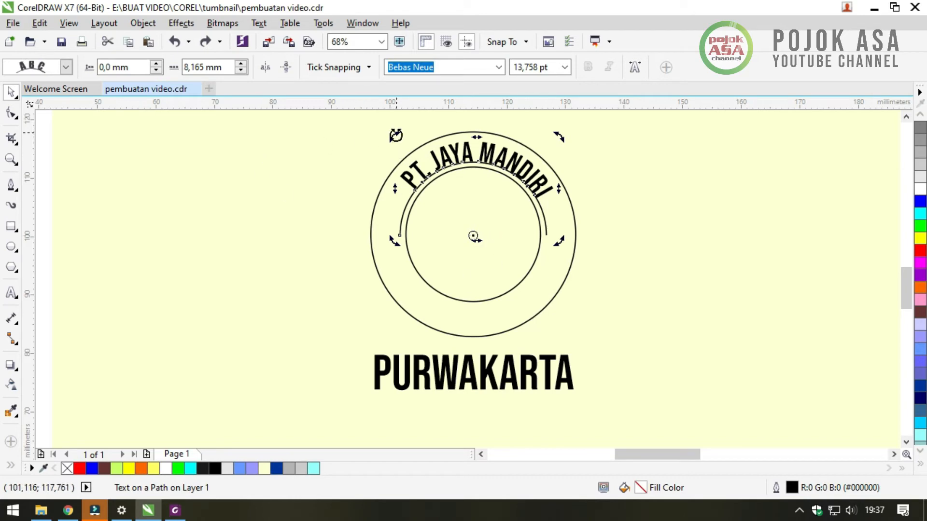
left_click_drag(393, 136, 559, 346)
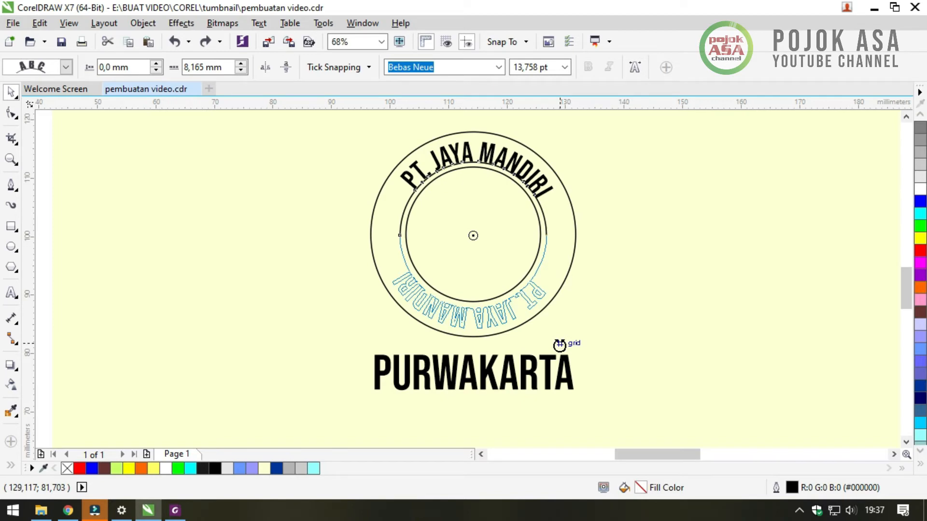
left_click_drag(560, 345, 578, 365)
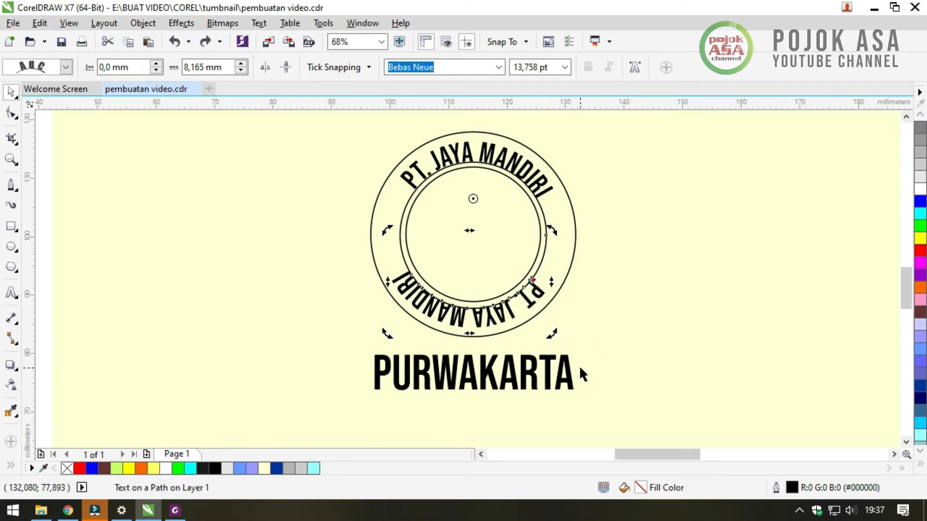
left_click(695, 304)
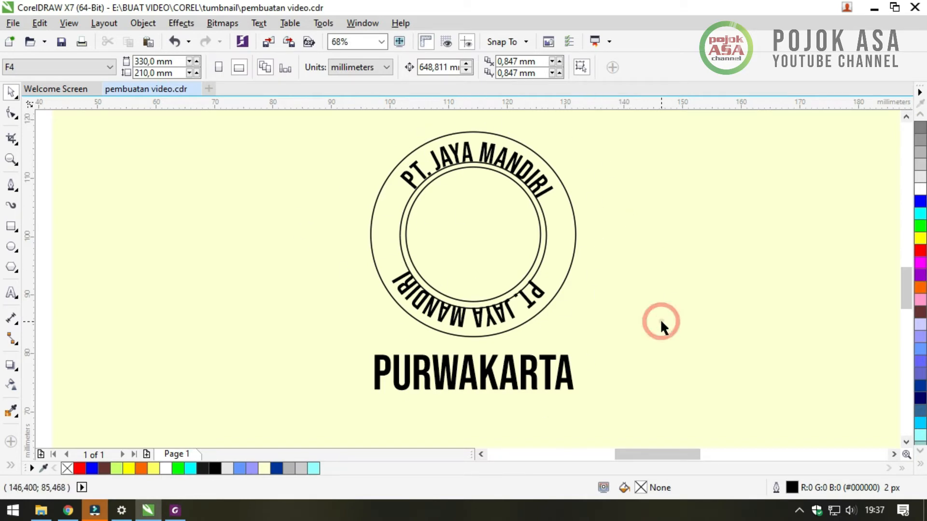
Delete the straight PURWAKARTA text below the stamp
left_click(614, 309)
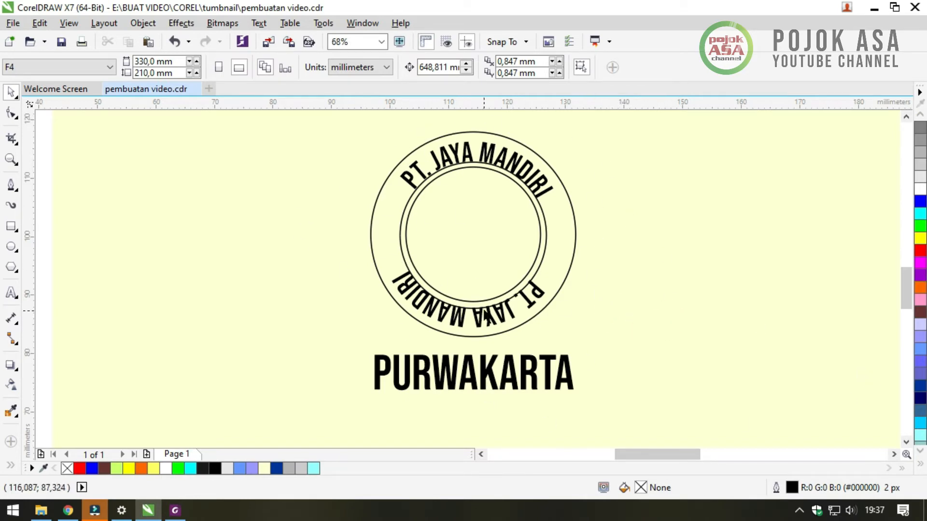
left_click(487, 370)
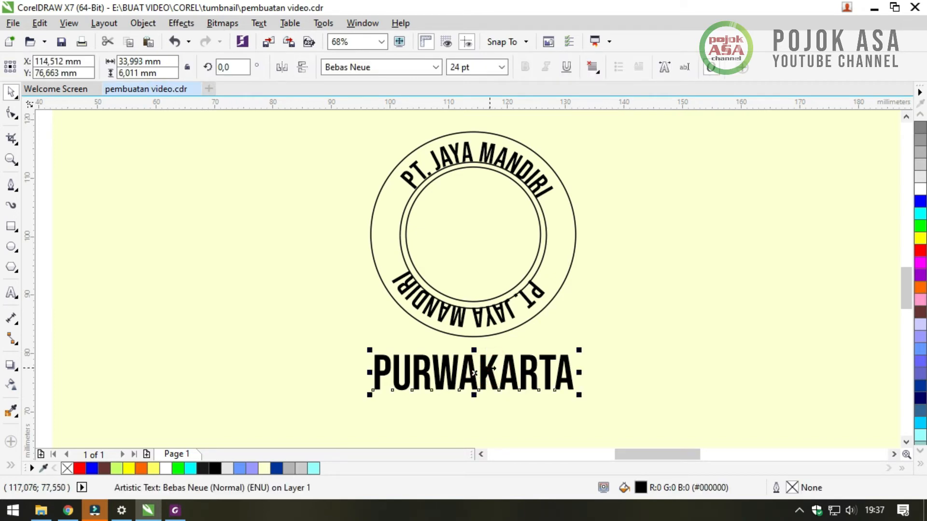
key("Delete")
left_click(497, 313)
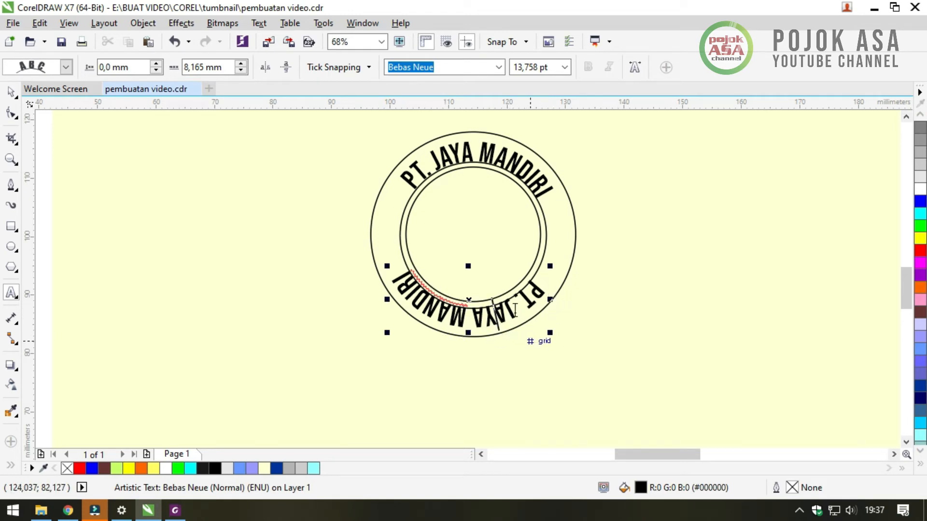
left_click(11, 93)
left_click(704, 327)
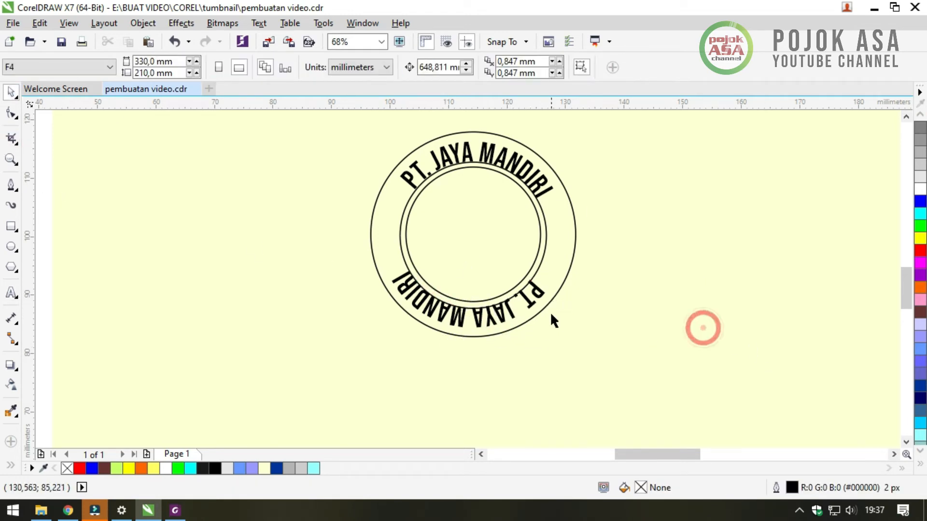
left_click(500, 318)
left_click(11, 293)
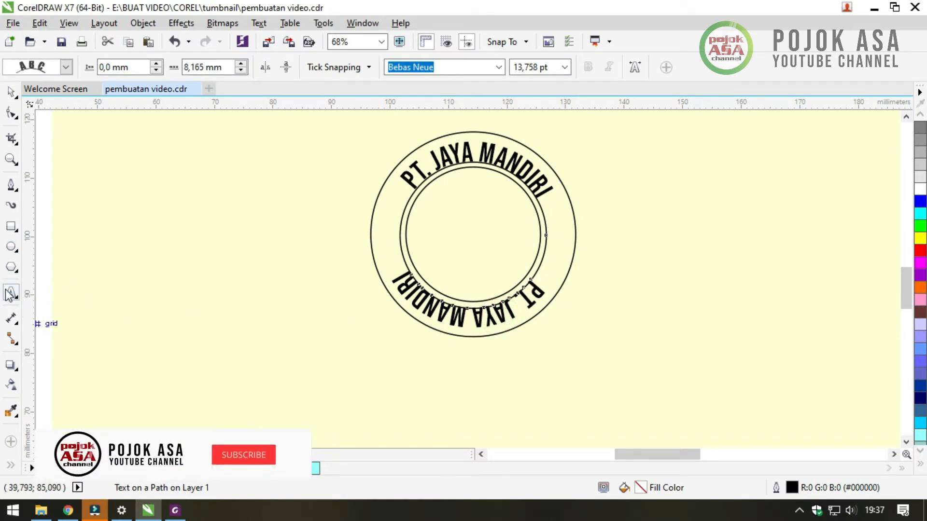
left_click(500, 317)
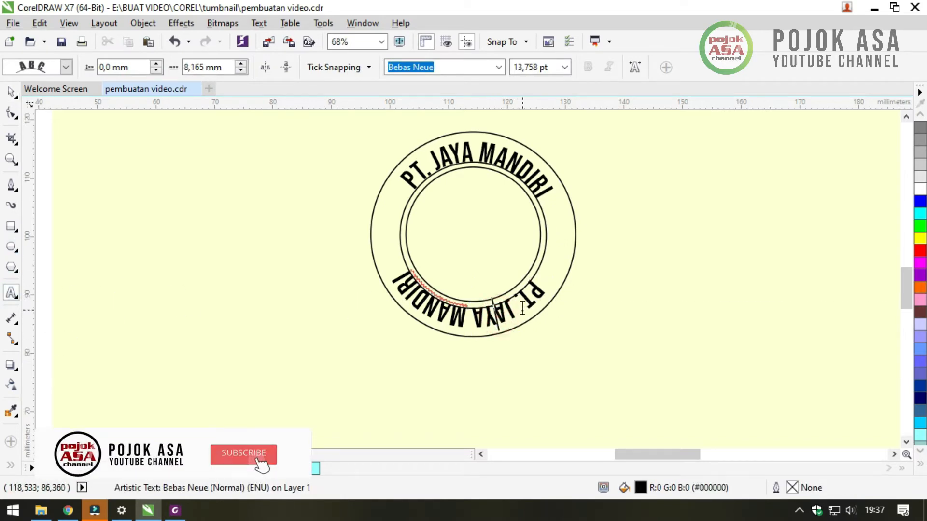
key("ctrl+space")
left_click(644, 292)
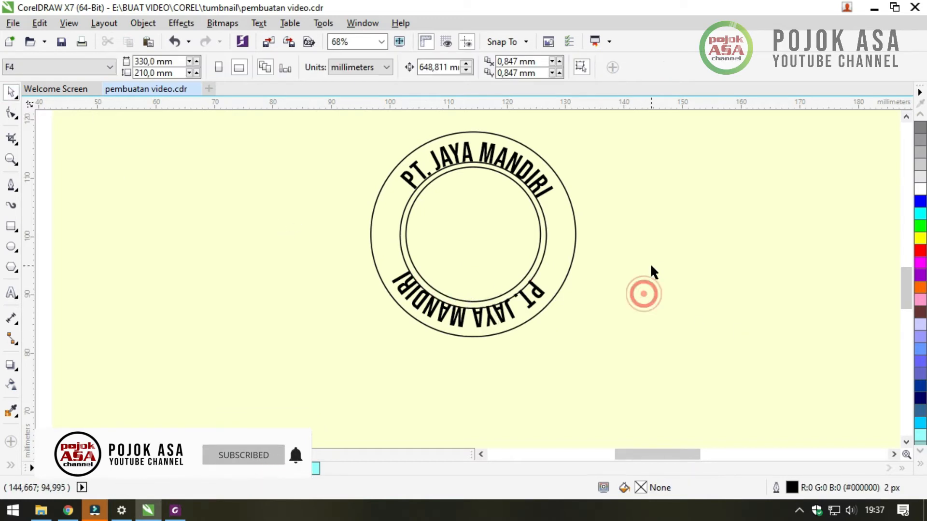
Replace the wording of the lower curved text with PURWAKARTA
left_click(494, 324)
double_click(502, 320)
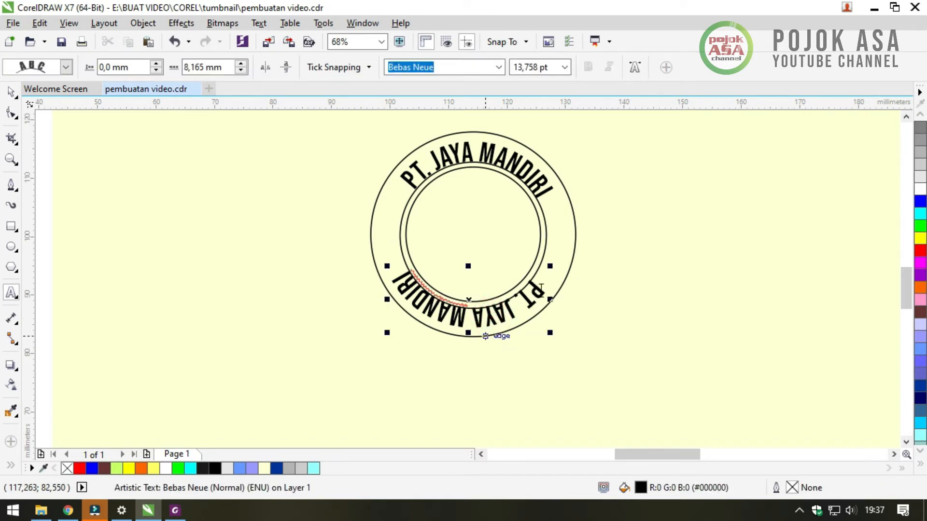
key("ctrl+a")
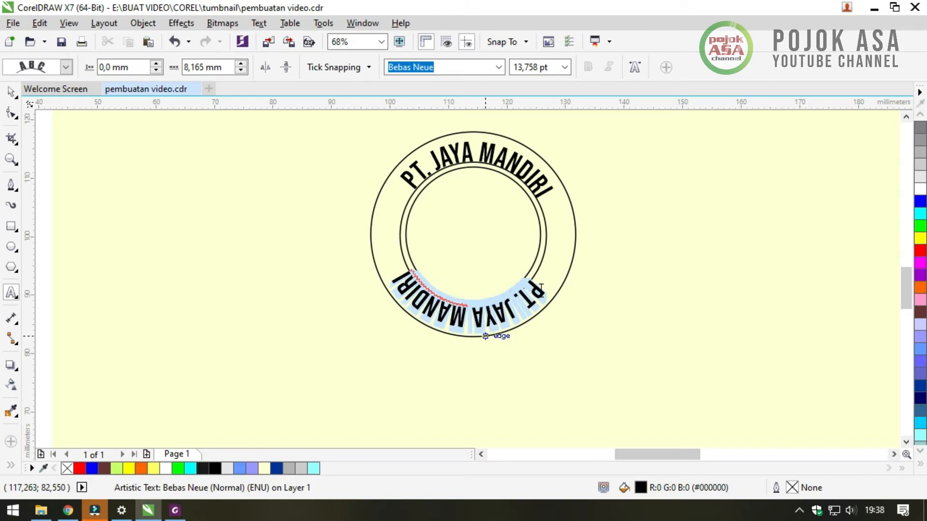
type("PURWAKARTA")
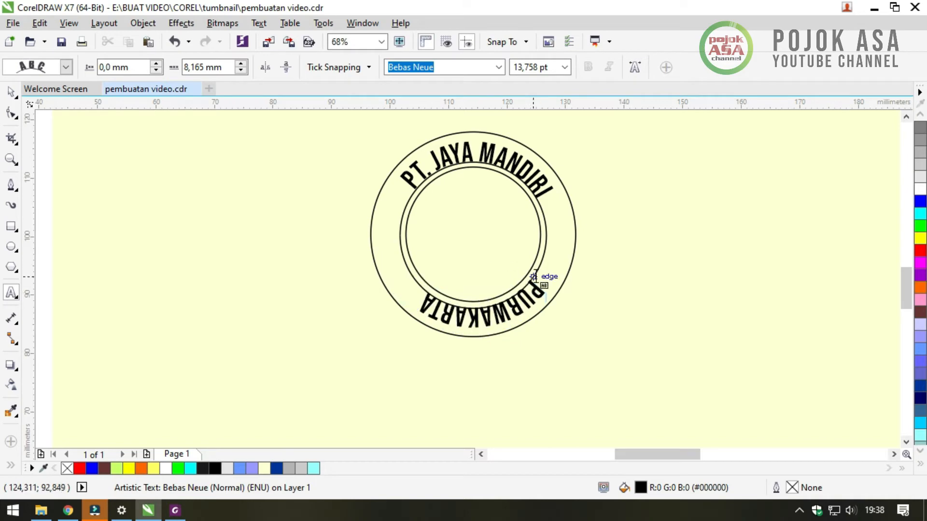
left_click(11, 92)
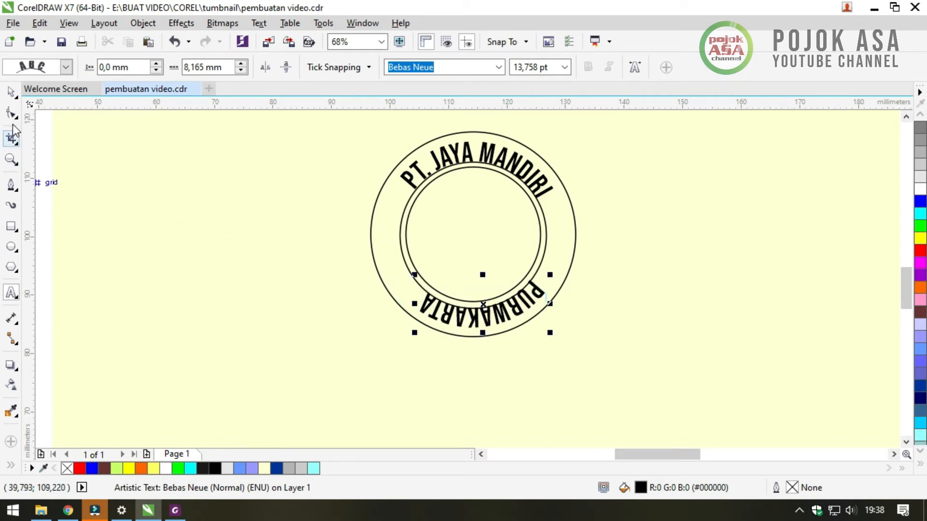
left_click(678, 292)
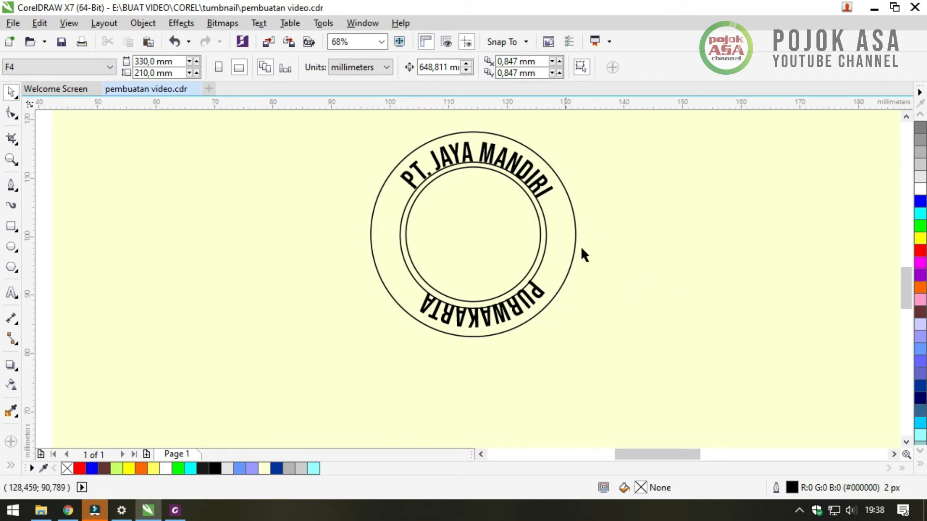
left_click(676, 248)
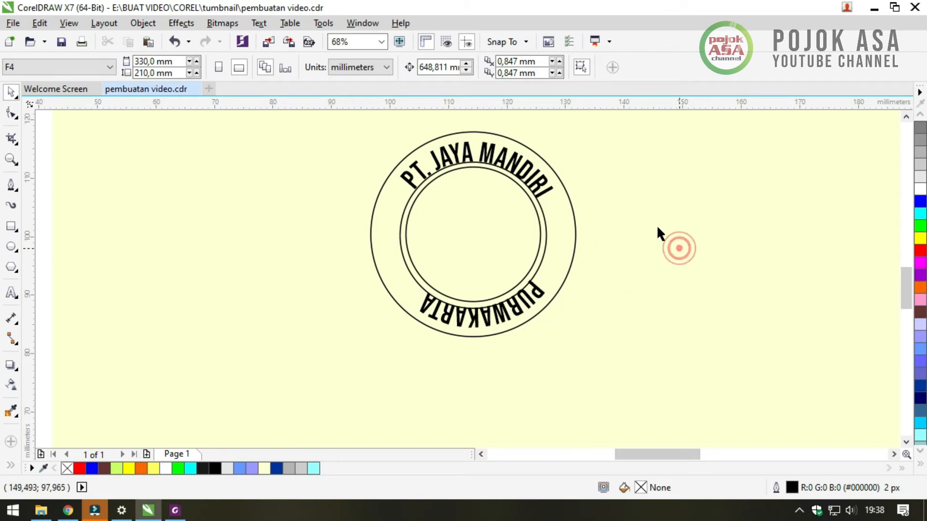
Save the stamp drawing
left_click(515, 163)
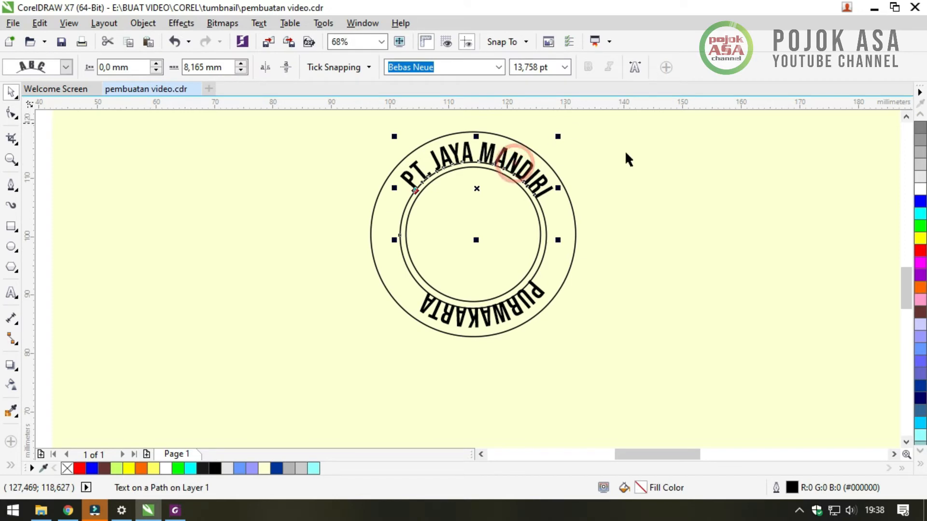
left_click(630, 285)
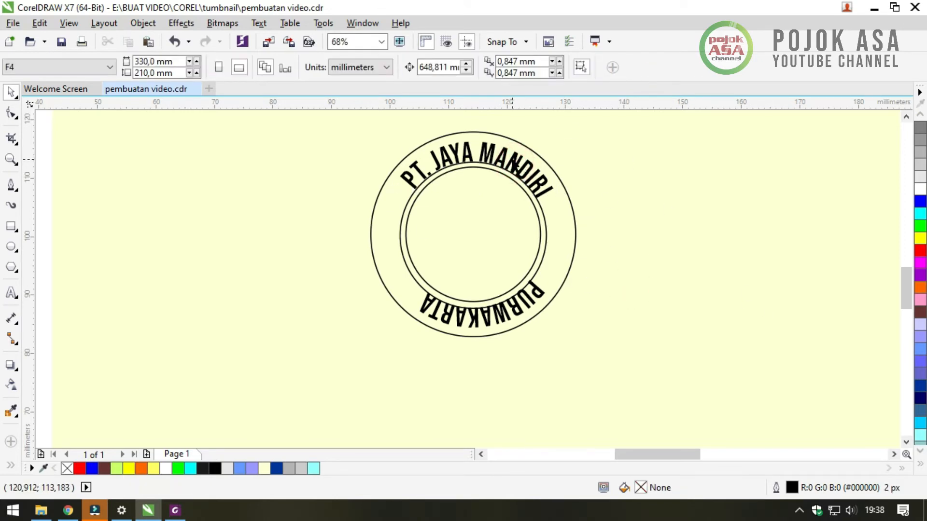
key("ctrl+s")
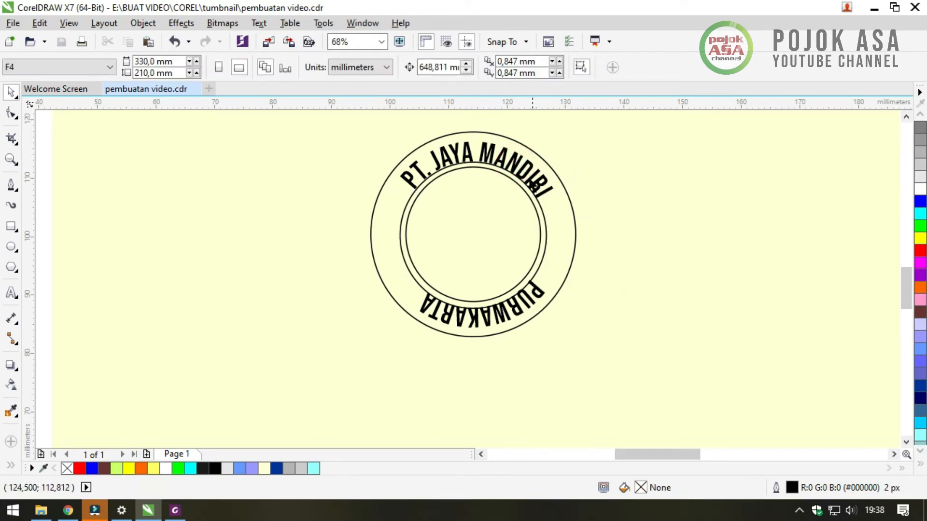
left_click(689, 322)
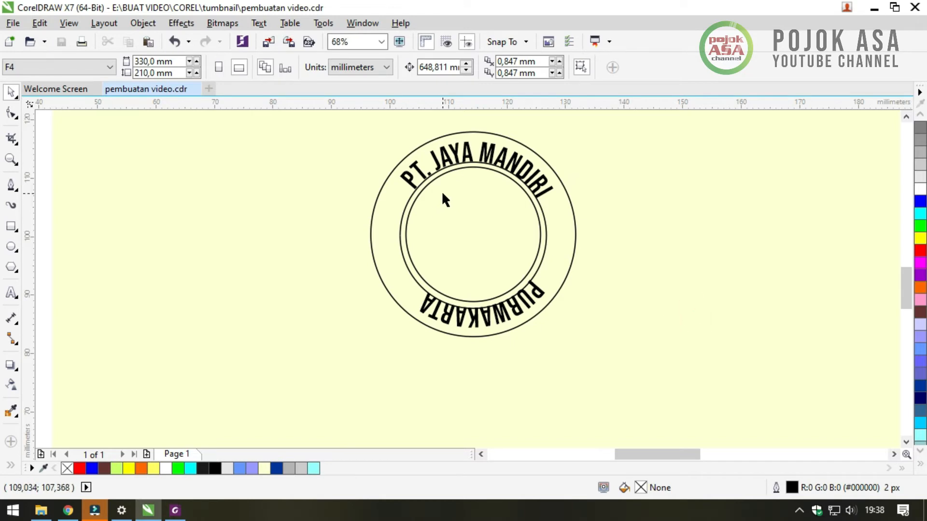
left_click(673, 268)
Preview the text orientation styles on the curved PT. JAYA MANDIRI text and choose the first one
left_click(466, 157)
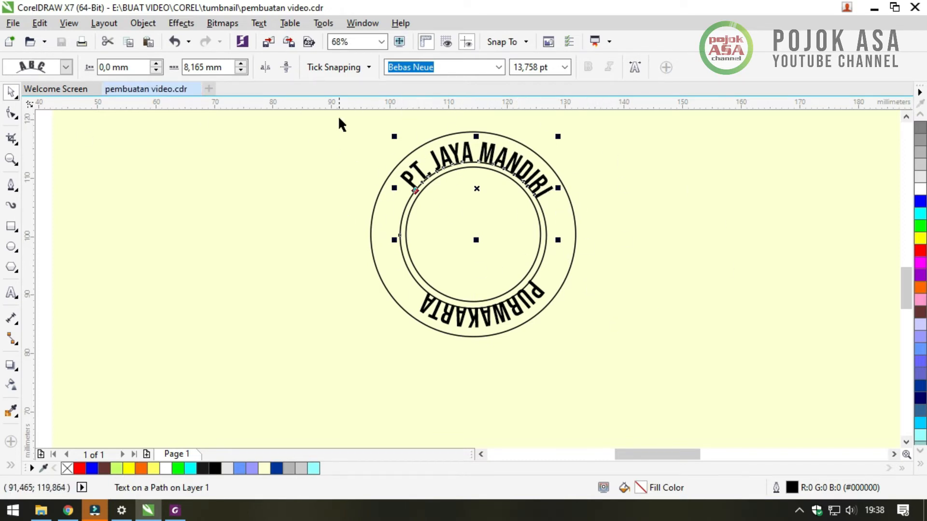
left_click(66, 67)
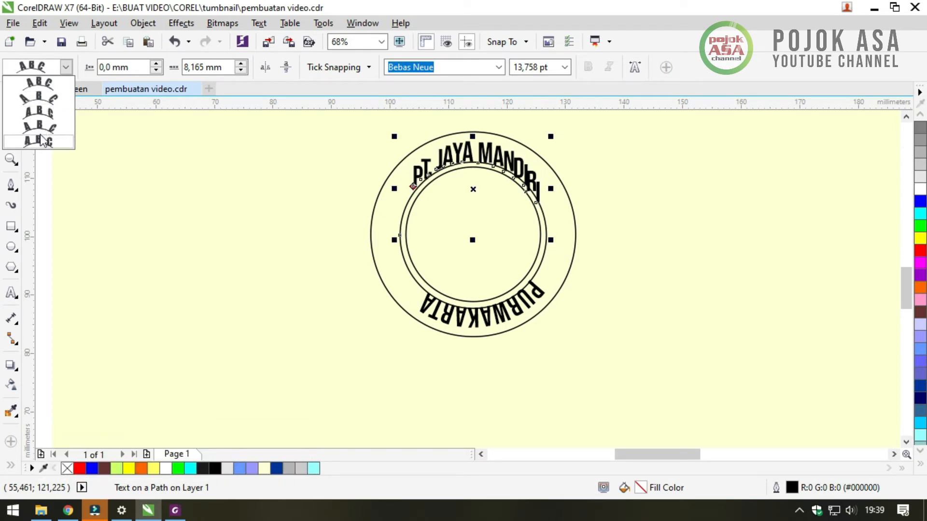
left_click(33, 95)
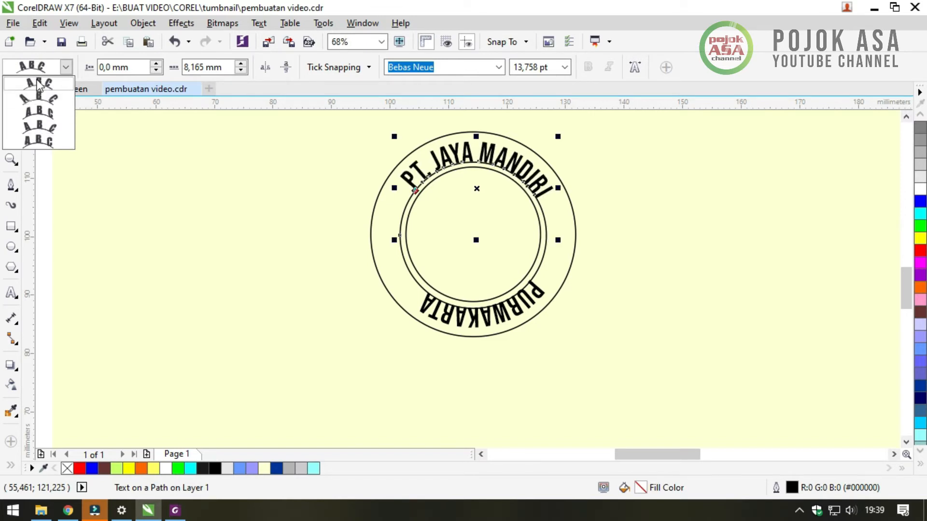
left_click(38, 84)
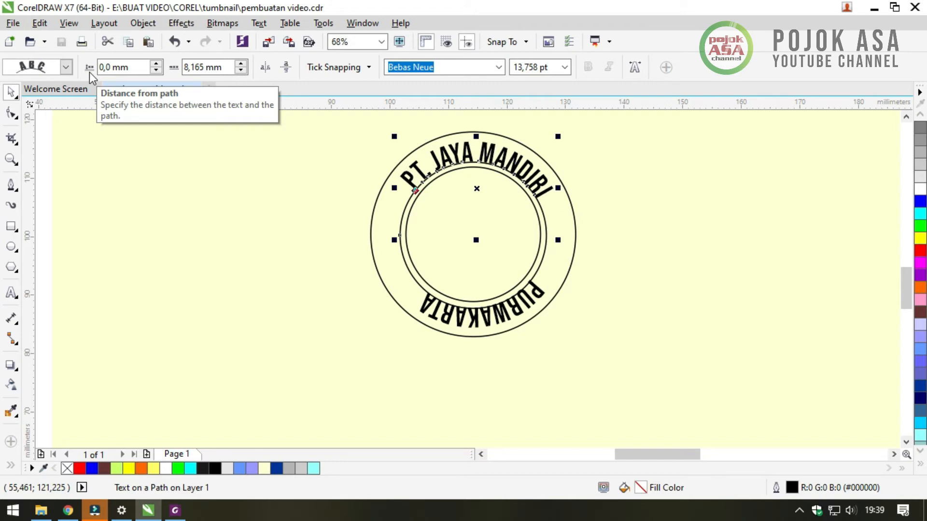
Set the PT. JAYA MANDIRI text's distance from its path to 1.0 mm
left_click(156, 64)
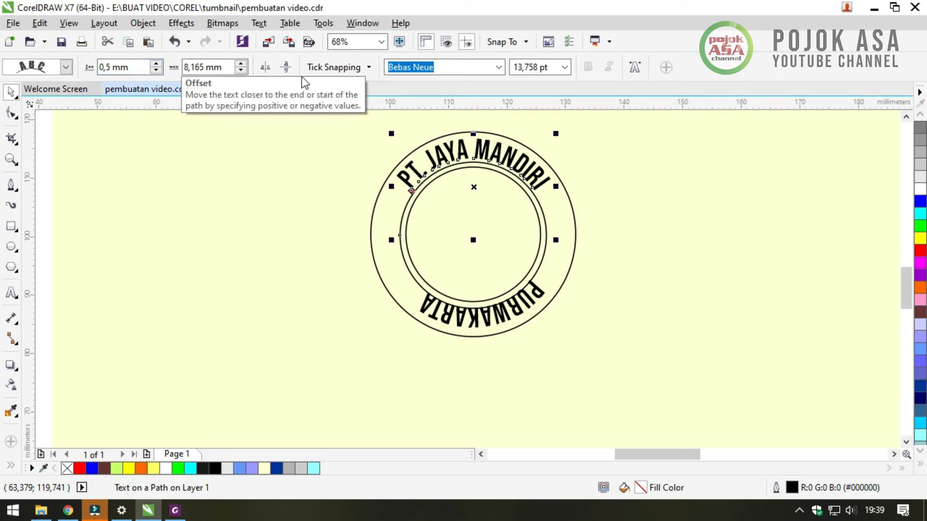
scroll(472, 169, "up", 3)
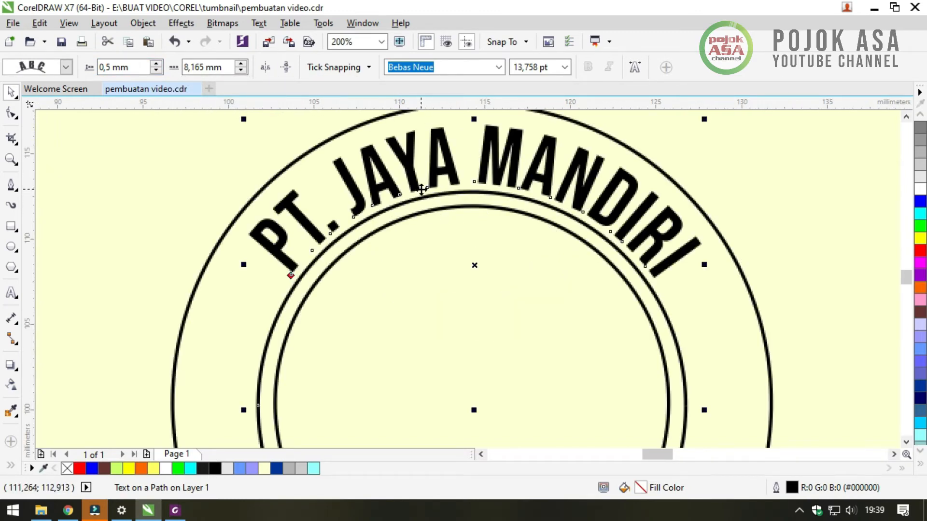
left_click(155, 64)
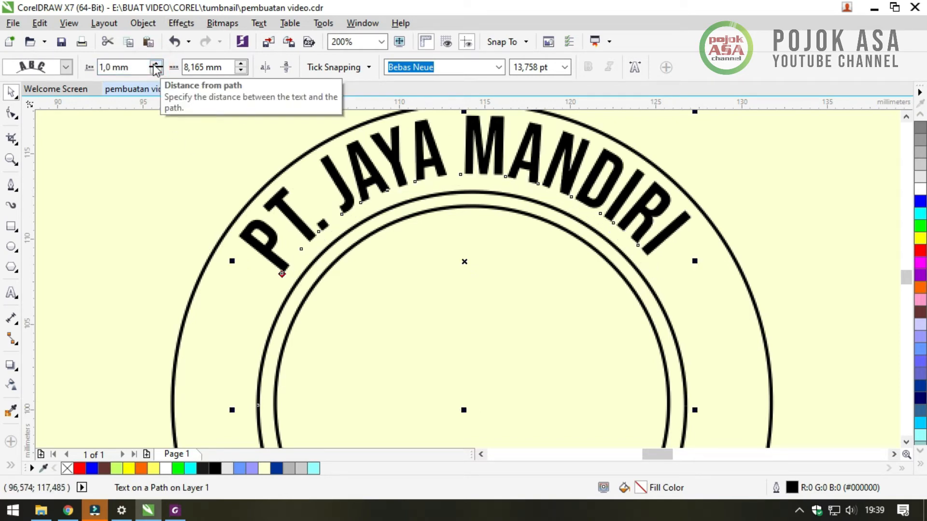
Try shifting the PT. JAYA MANDIRI text inward by lowering its distance from the path to -2.5 mm
left_click(156, 71)
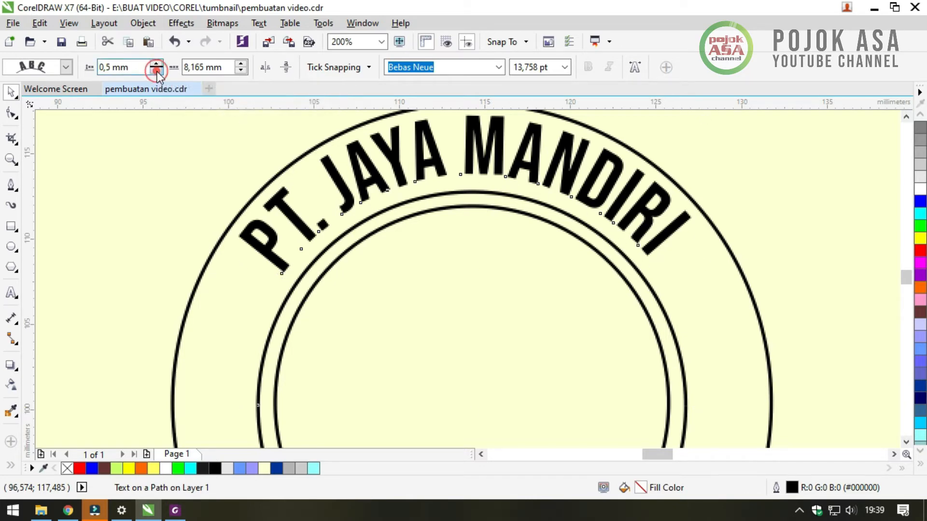
left_click(156, 70)
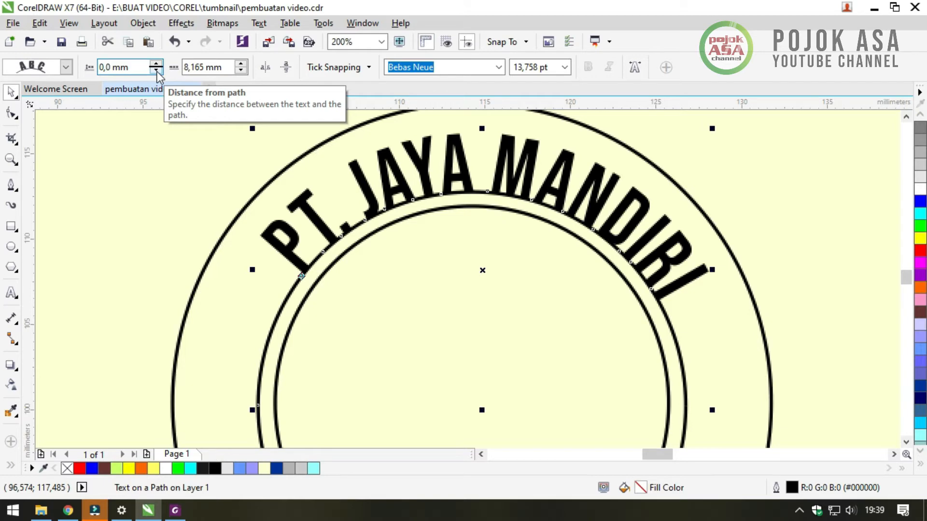
left_click(156, 70)
left_click(156, 70)
left_click(155, 70)
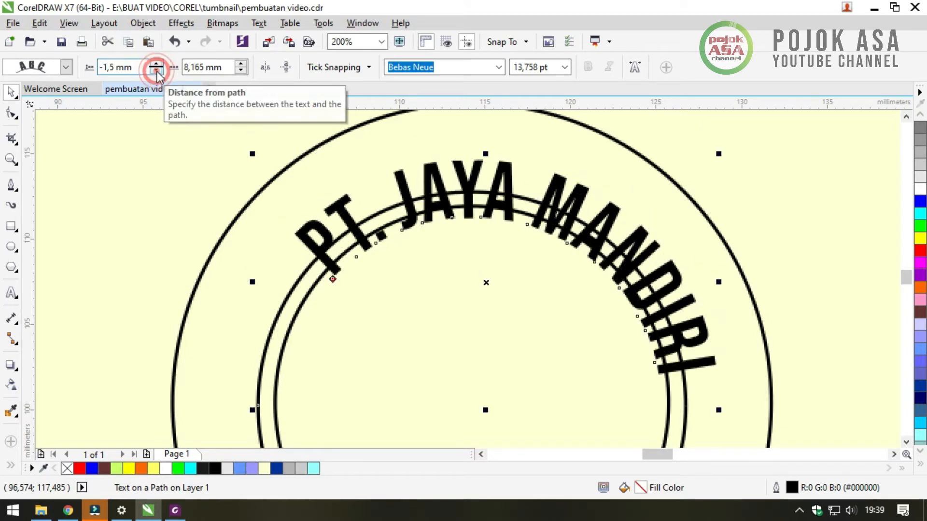
left_click(156, 71)
left_click(156, 70)
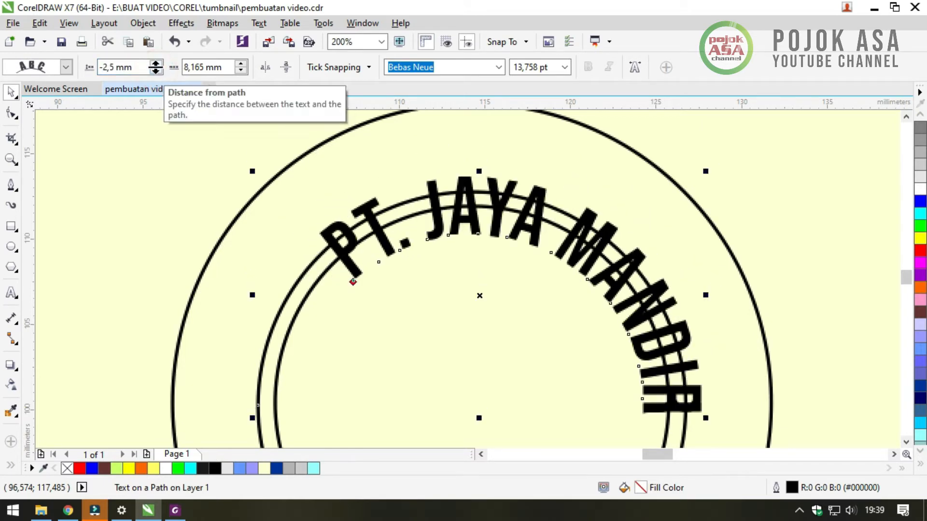
Set the PT. JAYA MANDIRI text's distance from its path to 0 mm and slide it along the circle to an offset of 7.358 mm
left_click(115, 67)
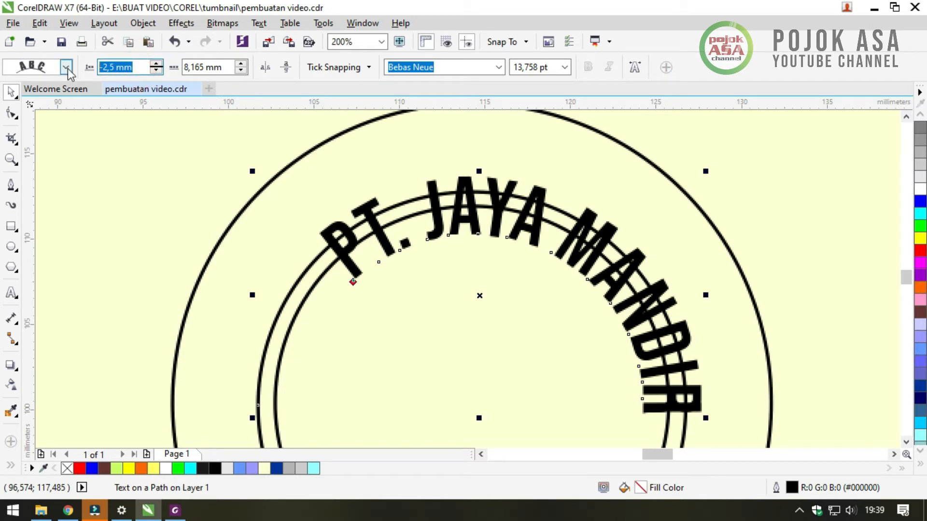
type("0")
key("Return")
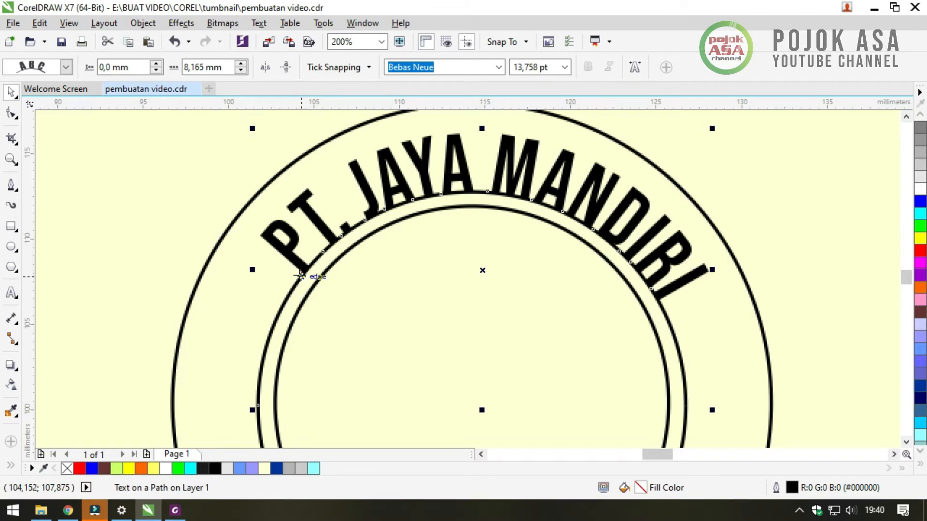
left_click_drag(300, 275, 270, 329)
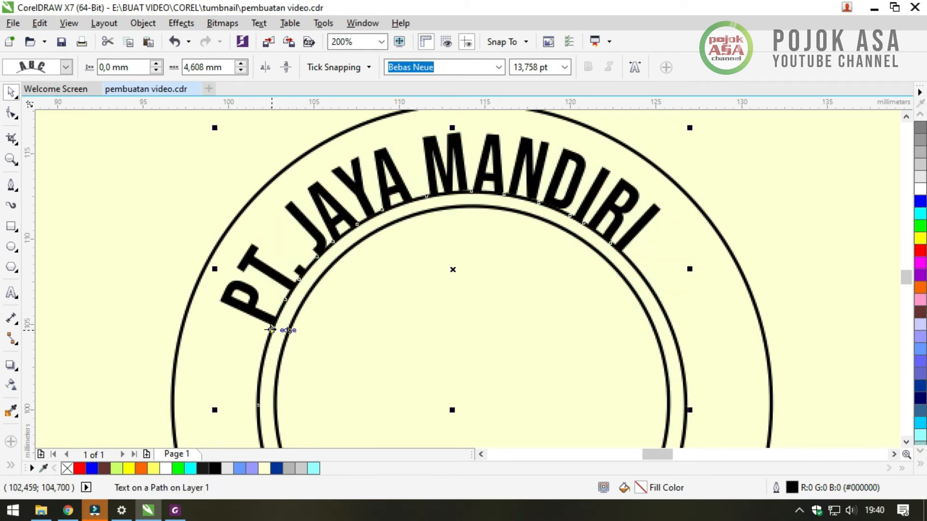
left_click_drag(271, 329, 292, 287)
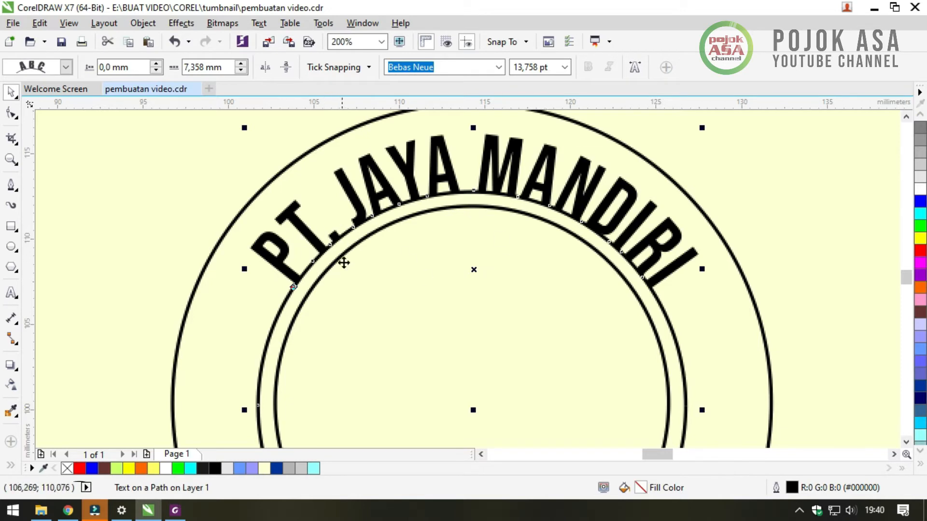
Try shifting the PT. JAYA MANDIRI text's offset down to 4.858 mm and bring it back to 7.358 mm
left_click(241, 71)
left_click(241, 70)
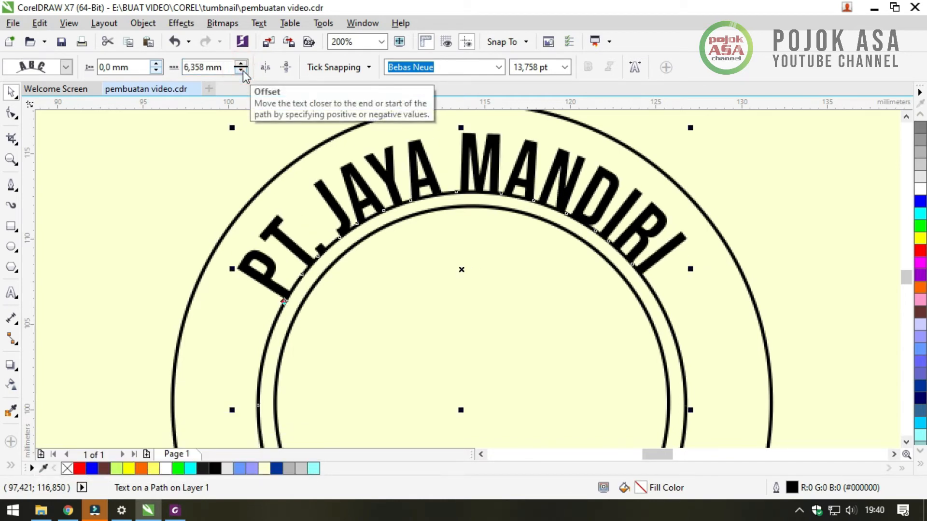
left_click(241, 70)
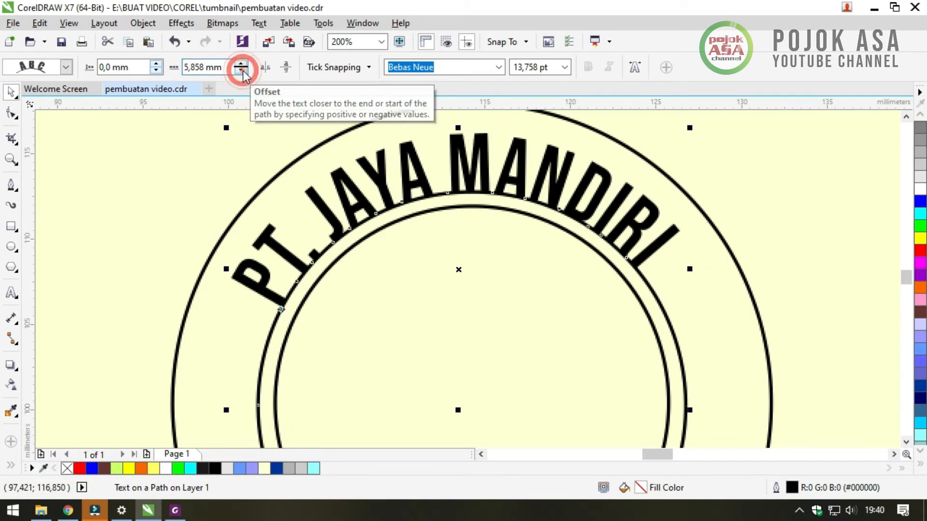
left_click(241, 71)
left_click(241, 71)
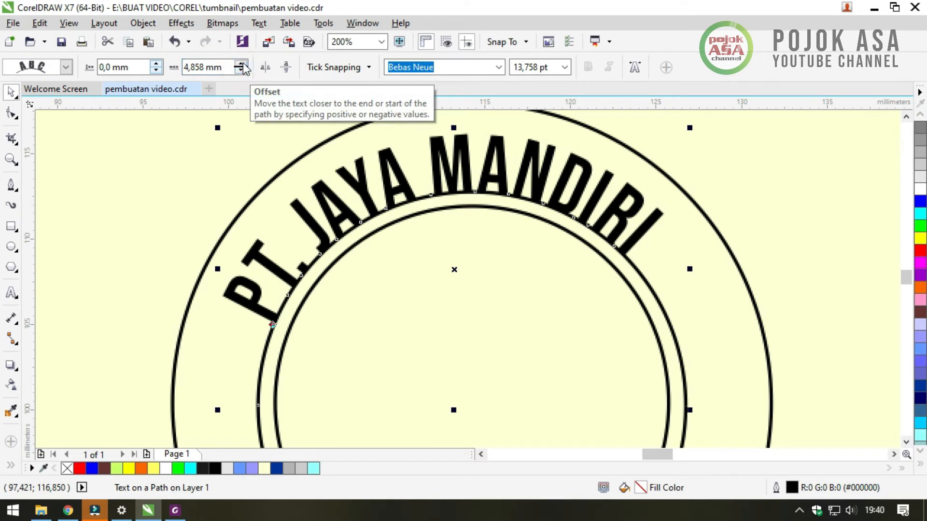
left_click(241, 64)
left_click(240, 64)
left_click(241, 63)
left_click(241, 64)
left_click(241, 64)
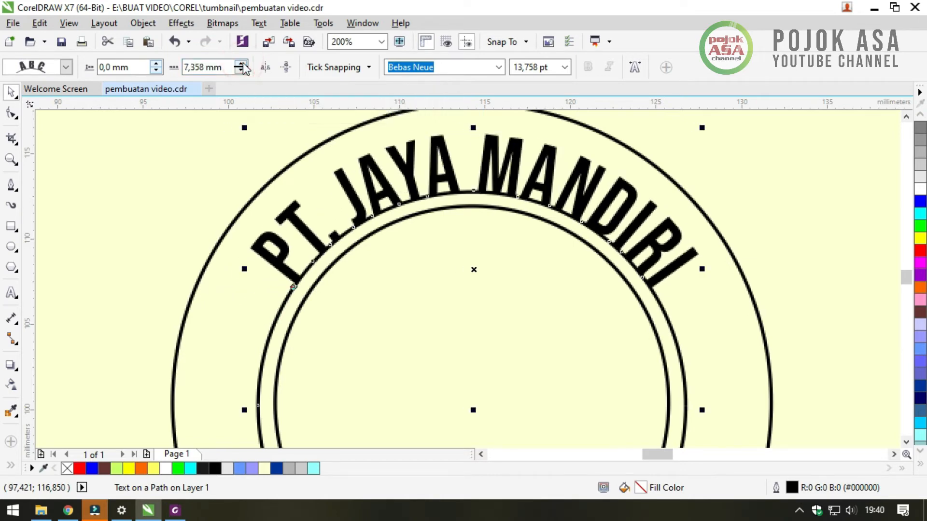
left_click(241, 64)
left_click(241, 71)
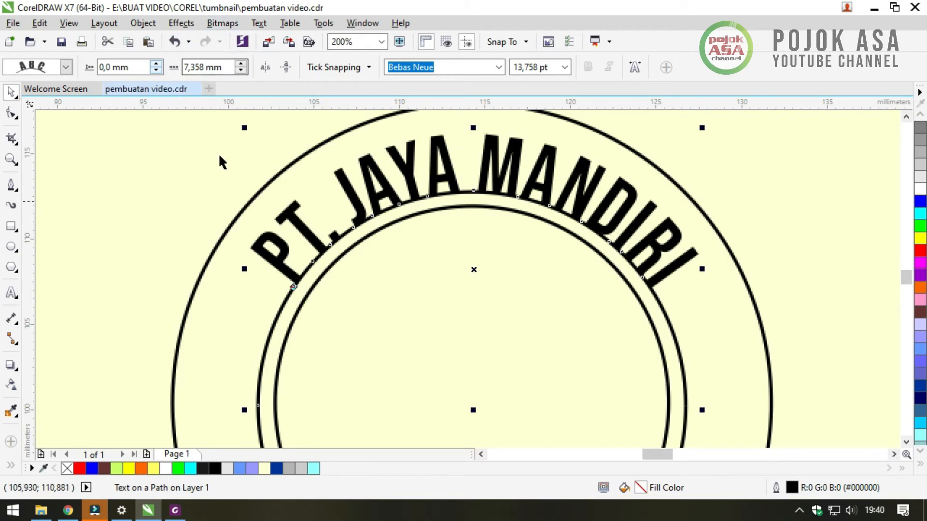
Try mirroring the PT. JAYA MANDIRI text horizontally and vertically on its path, reversing each flip
left_click(263, 73)
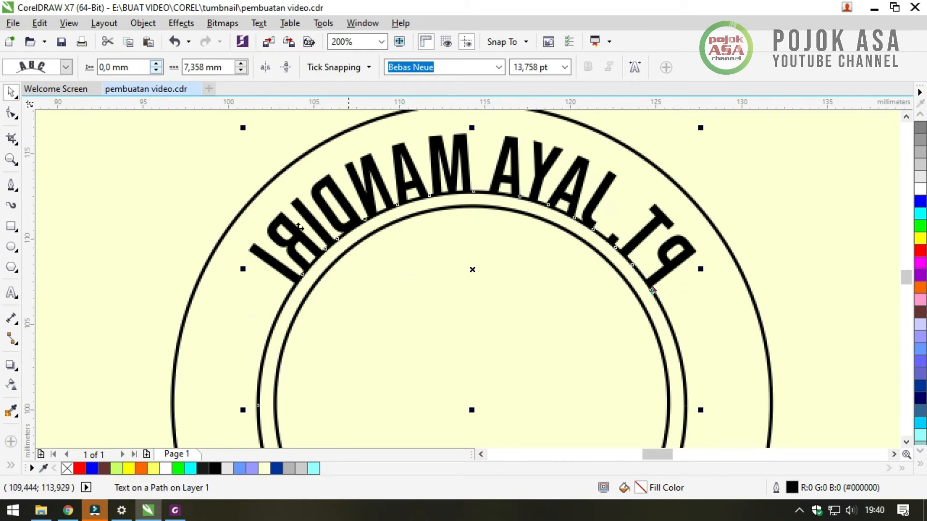
left_click(266, 67)
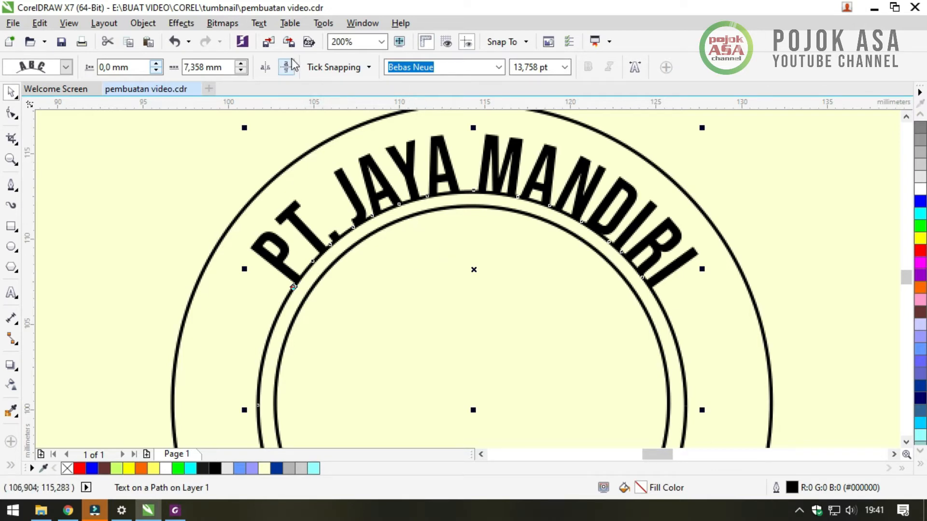
left_click(286, 69)
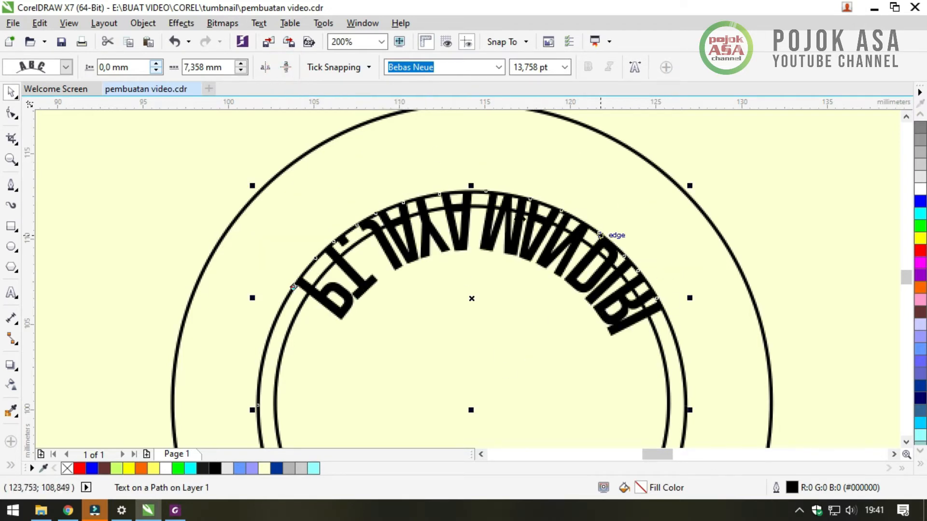
left_click(286, 67)
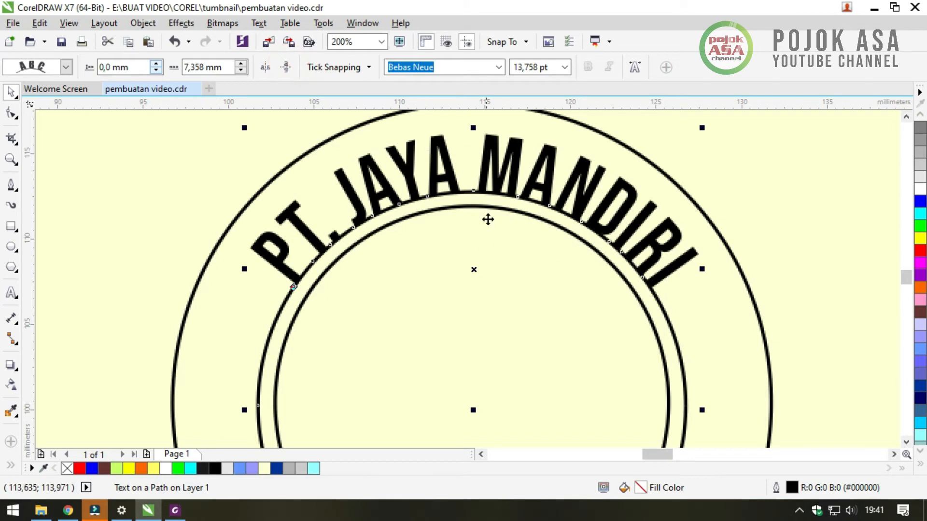
left_click(151, 166)
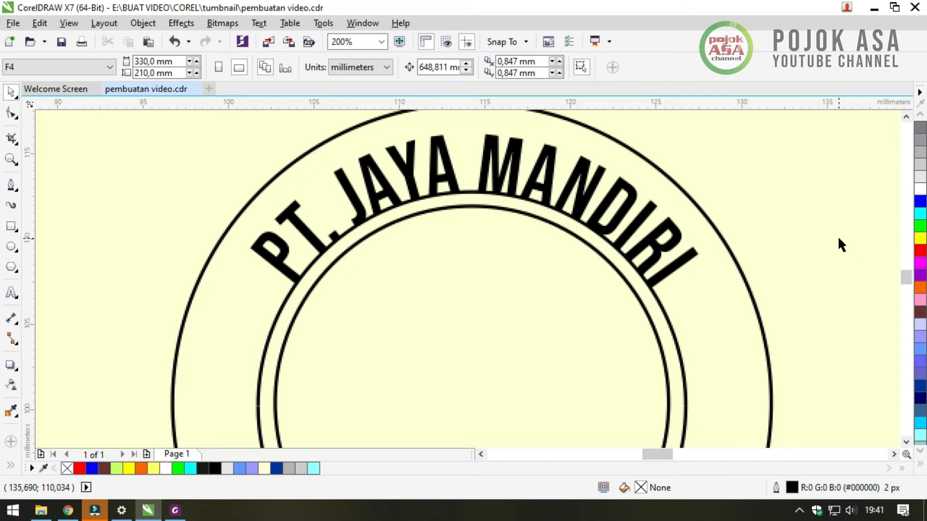
Nudge the PT. JAYA MANDIRI text along its path to an offset of 7.353 mm, centred at the top of the stamp
left_click(812, 220)
key("z")
right_click(313, 209)
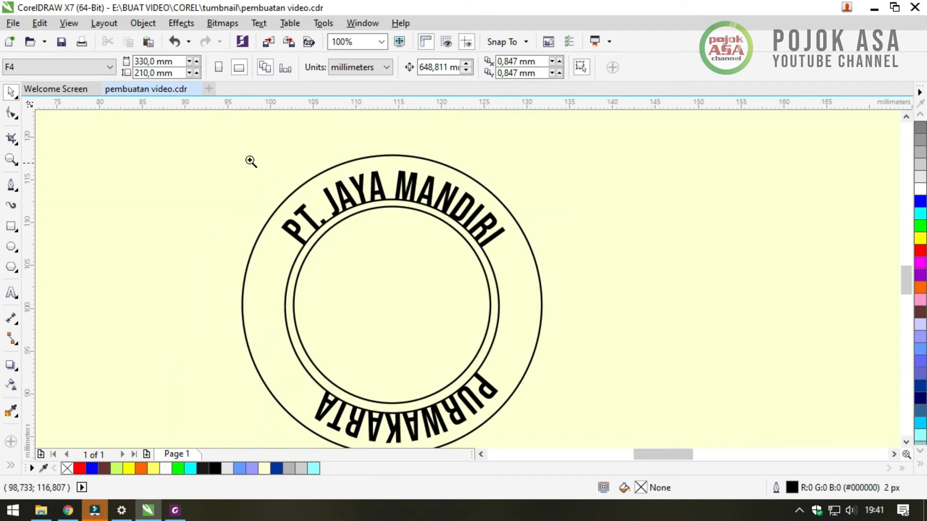
mouse_move(209, 143)
left_mouse_down()
mouse_move(555, 411)
mouse_move(570, 405)
left_mouse_up()
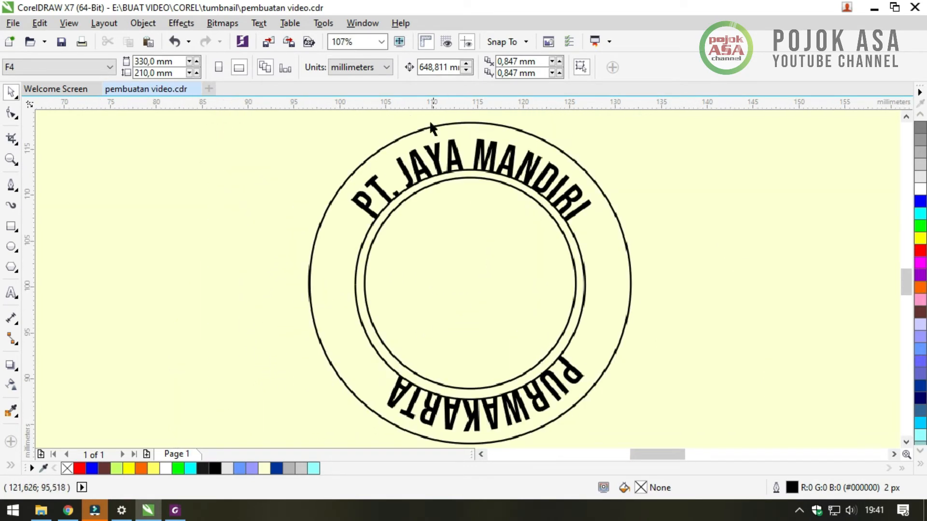
left_click(691, 267)
left_click(559, 186)
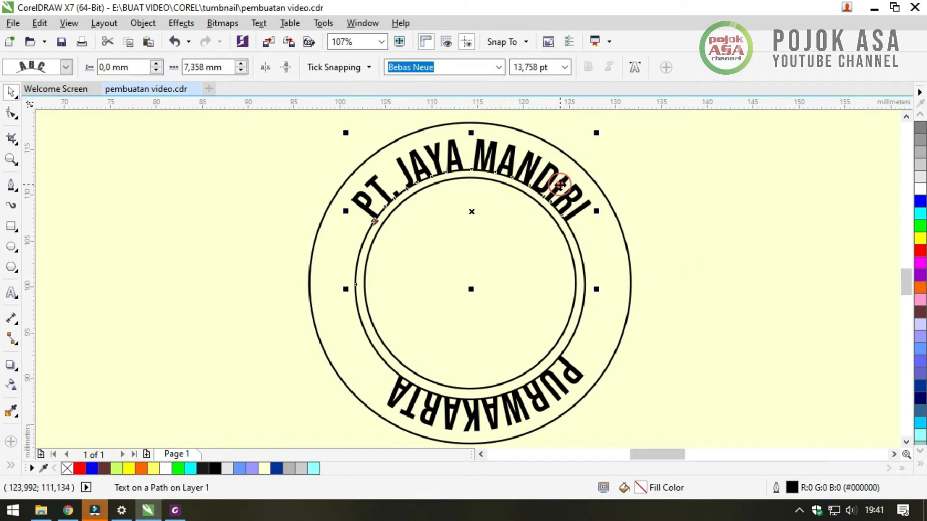
left_click(653, 284)
left_click(520, 159)
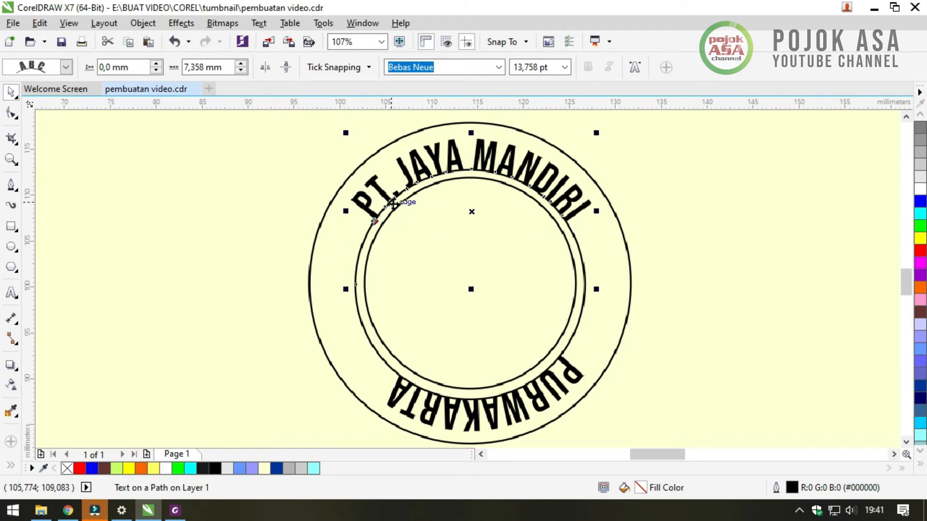
left_click_drag(374, 221, 374, 221)
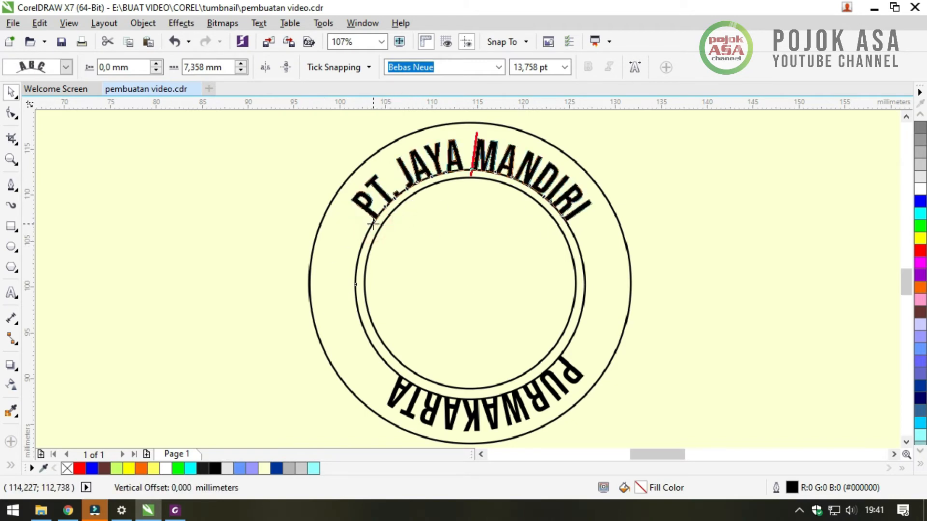
left_click(690, 229)
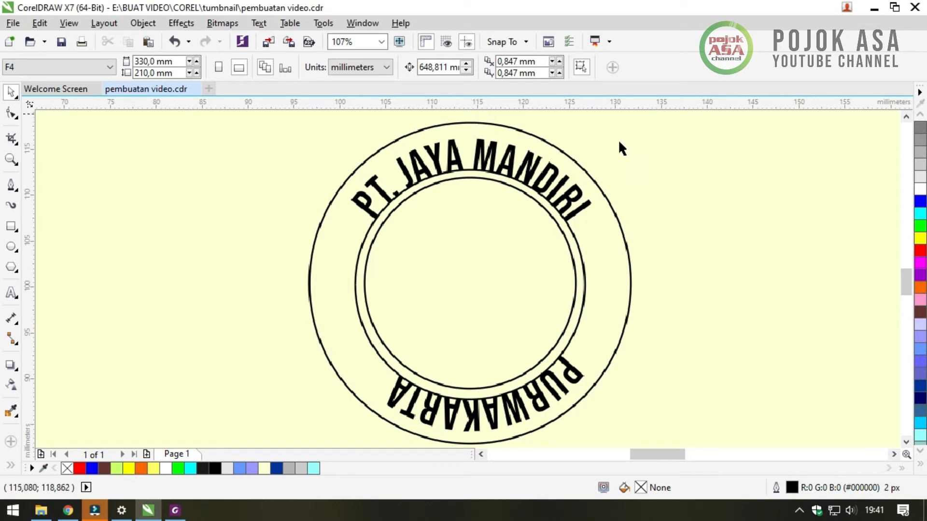
left_click(720, 263)
Add horizontal guidelines at about Y 107.1 mm and 93.1 mm, near the ends of the two curved texts
left_click_drag(459, 103, 460, 222)
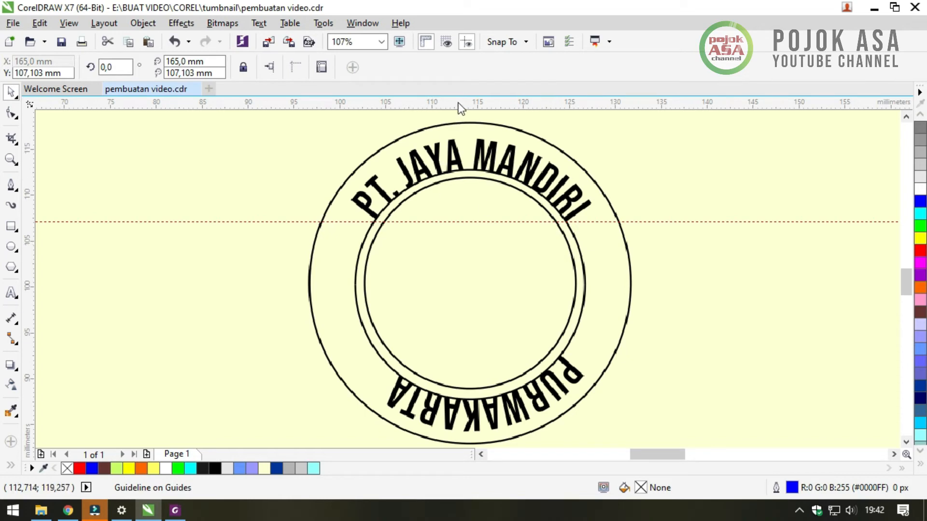
left_click_drag(459, 103, 453, 355)
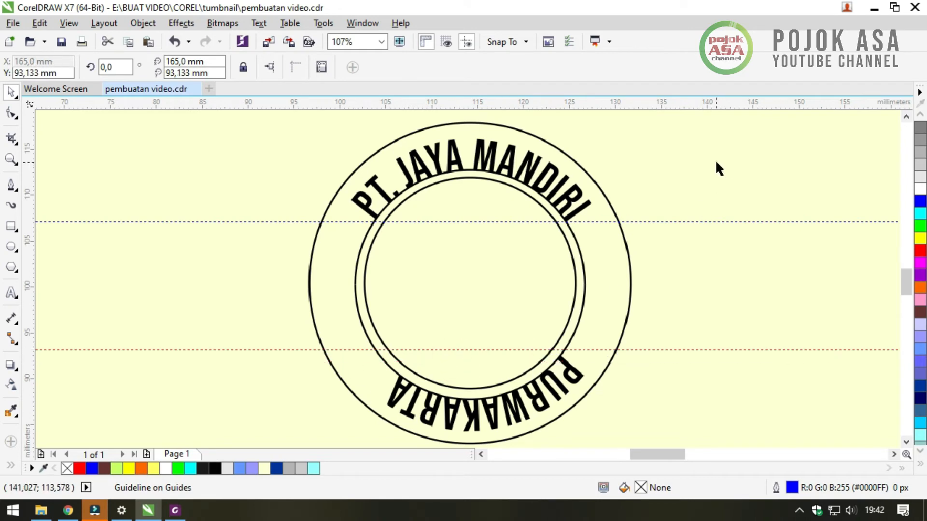
left_click(693, 152)
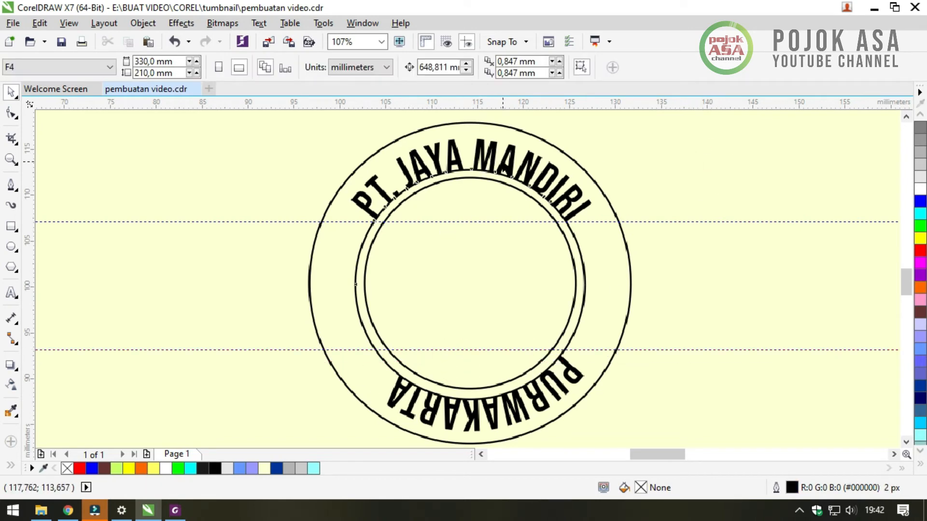
Browse typefaces for the PT. JAYA MANDIRI text and change its font to Alien Encounters Solid
left_click(503, 162)
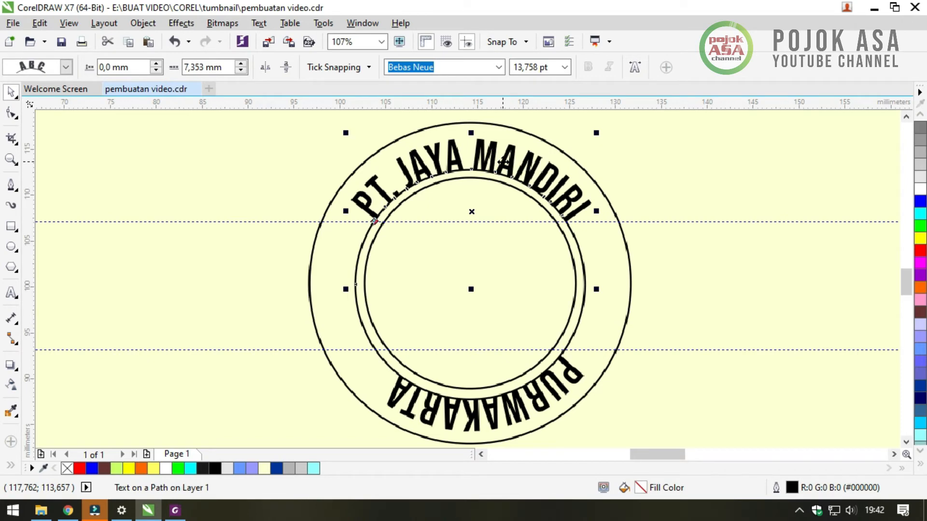
left_click(645, 161)
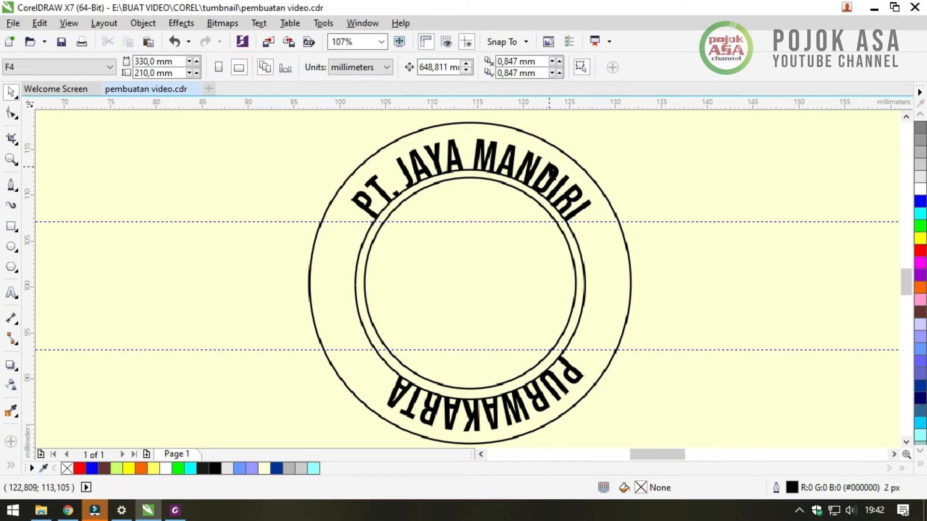
left_click(549, 167)
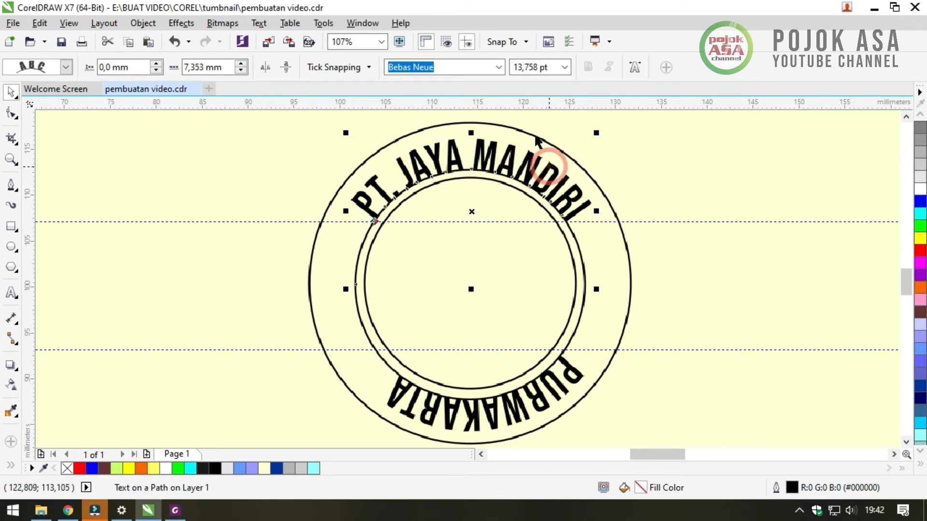
left_click(499, 68)
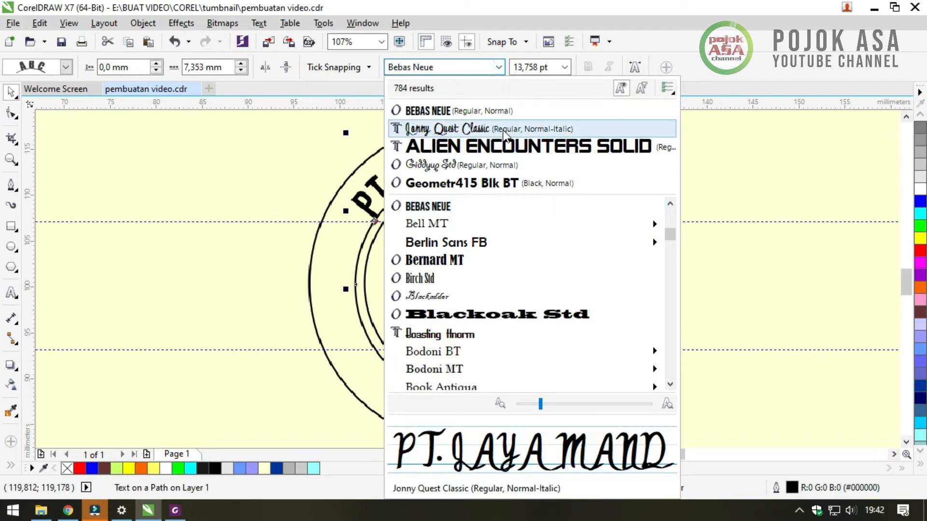
scroll(515, 336, "down", 2)
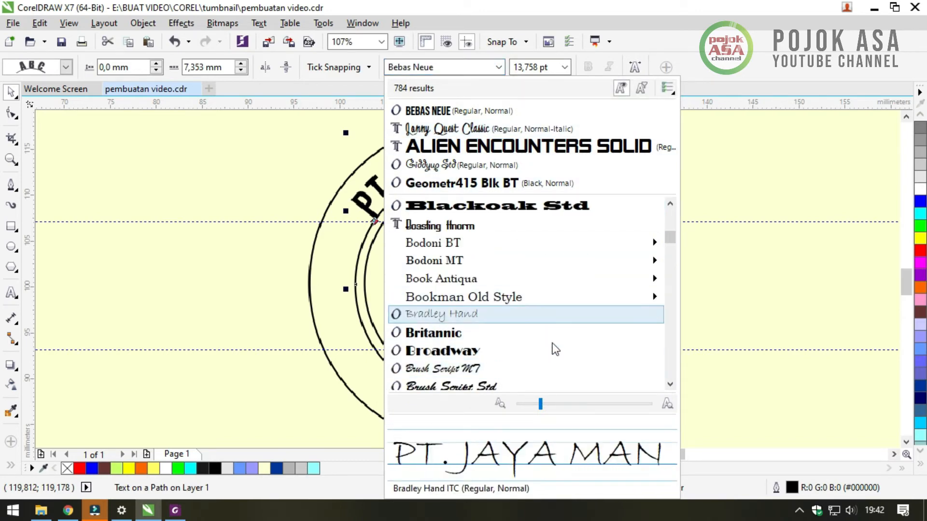
scroll(555, 349, "down", 4)
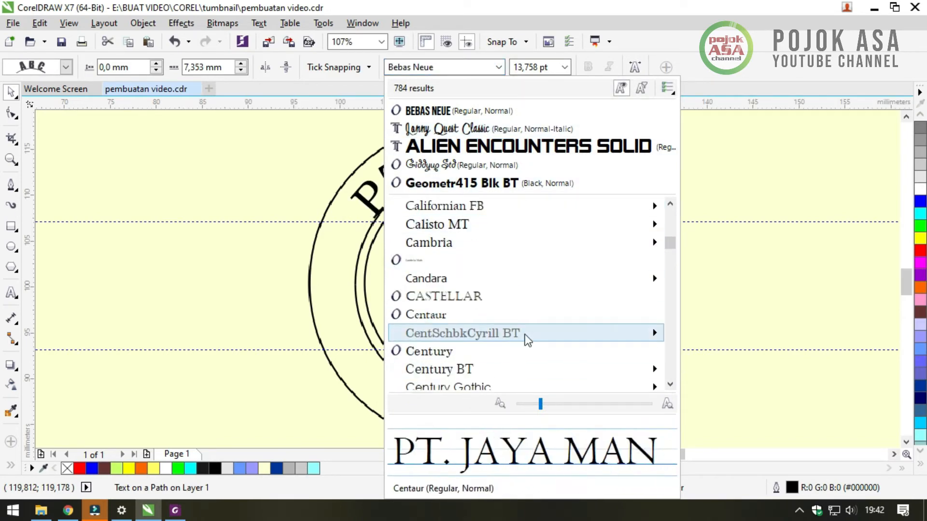
scroll(527, 339, "down", 3)
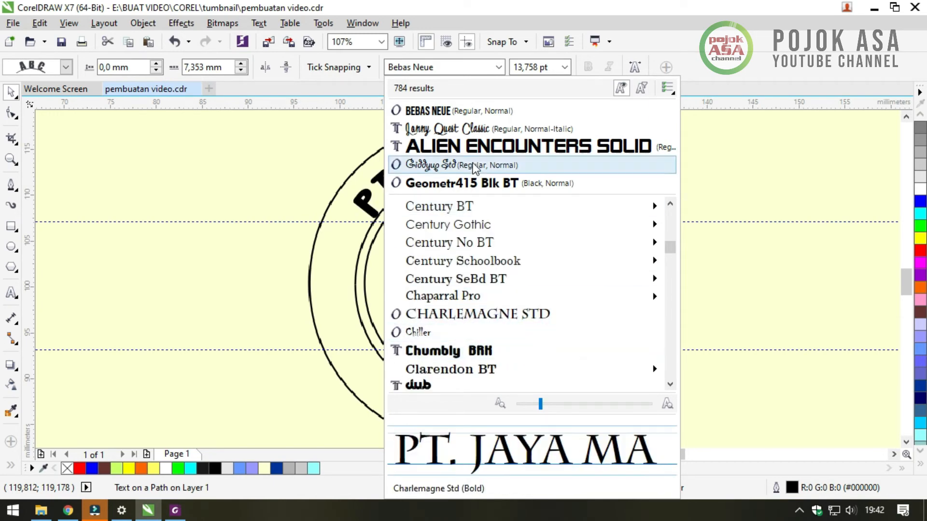
left_click(473, 146)
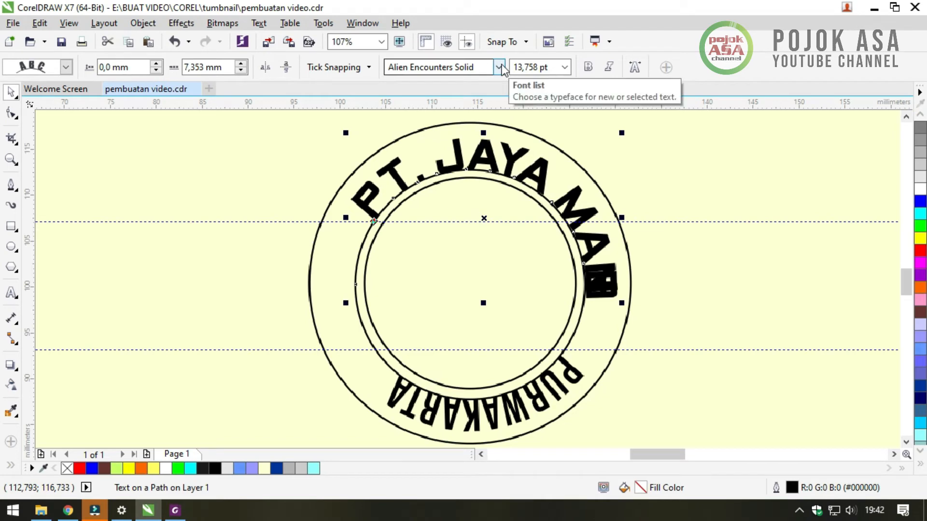
Undo the last font change on the PT. JAYA MANDIRI text and enlarge it, trying 15 pt before settling on 16 pt
key("ctrl+z")
left_click(548, 67)
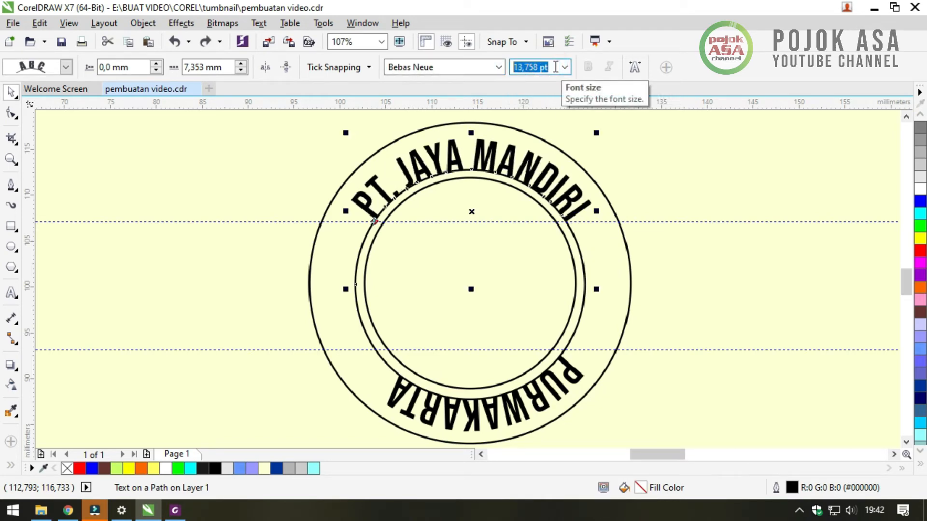
type("15")
key("Return")
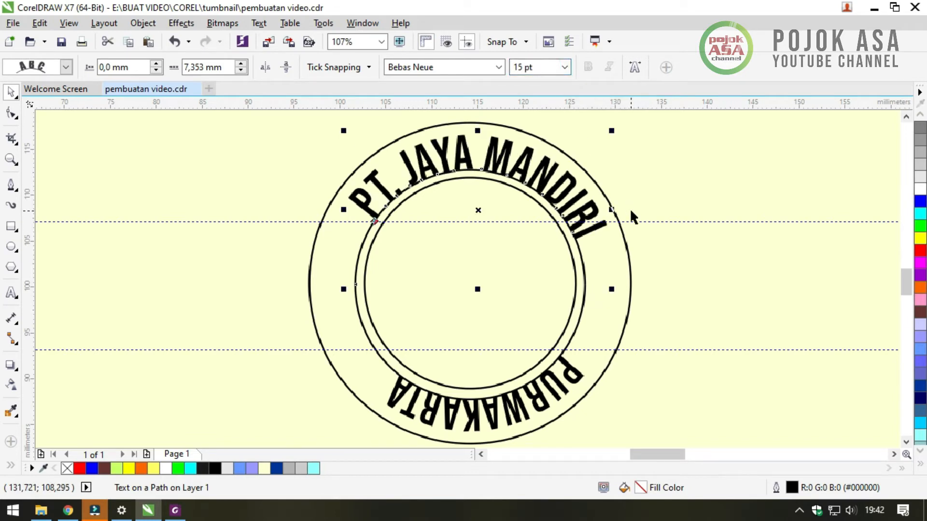
left_click(550, 68)
type("16")
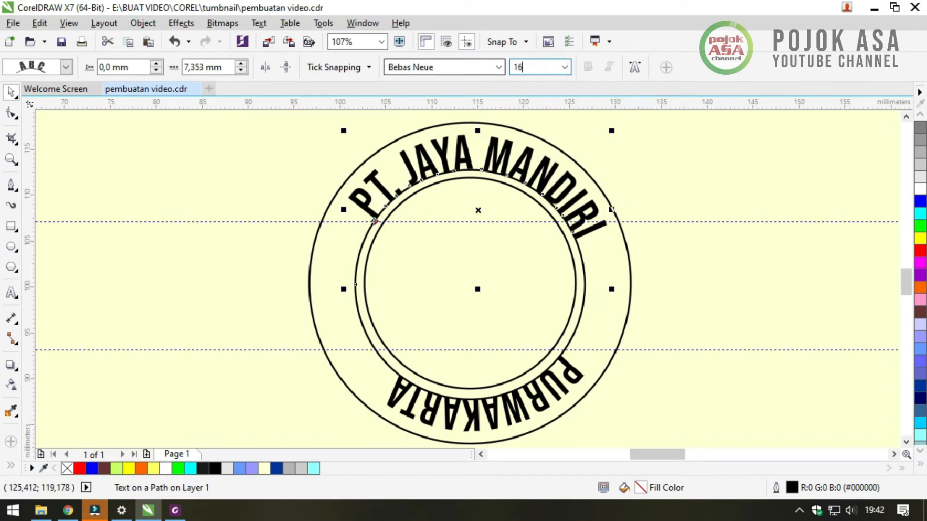
key("Return")
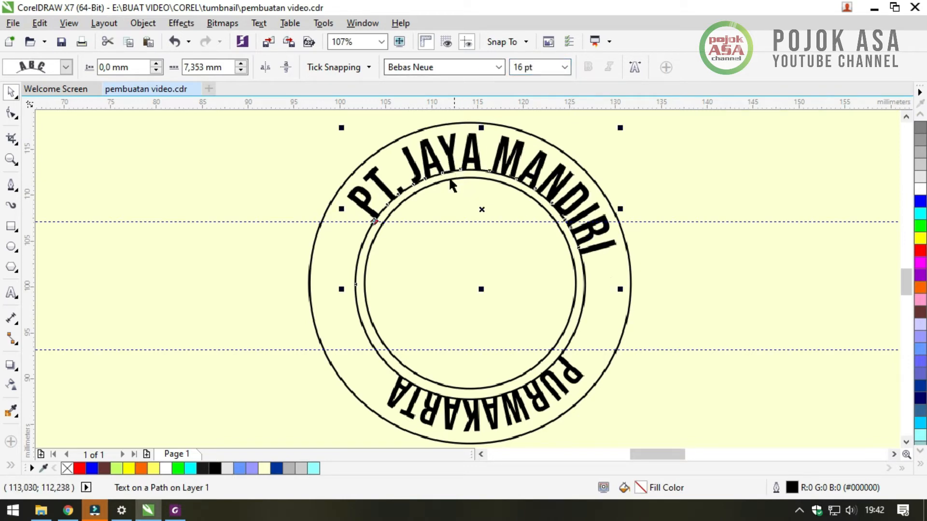
Shift the PT. JAYA MANDIRI text along its path to an offset of 5.381 mm and lower the upper guideline to Y 105.41 mm
left_click(648, 148)
left_click(547, 190)
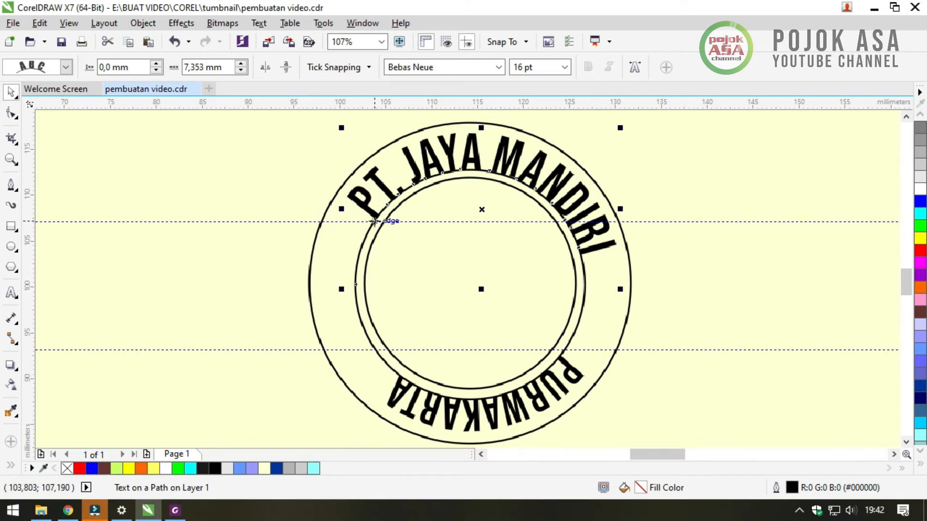
left_click_drag(374, 221, 366, 237)
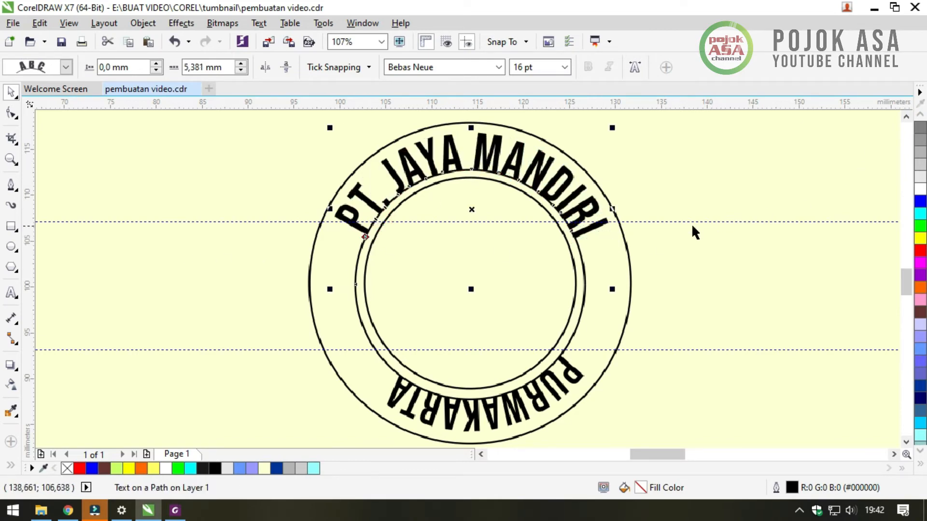
left_click_drag(691, 220, 693, 237)
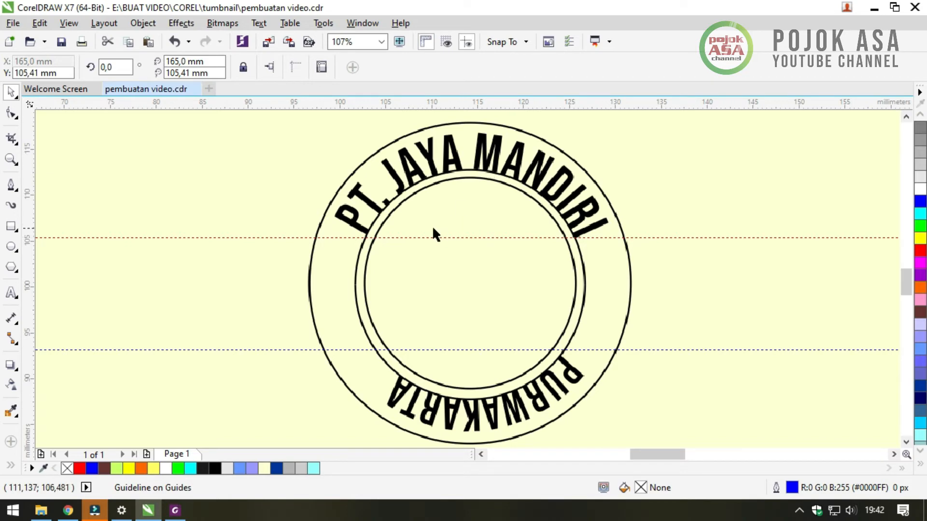
Fine-tune the start of the PT. JAYA MANDIRI text against the upper guideline, giving it an offset of 5.188 mm
left_click(381, 211)
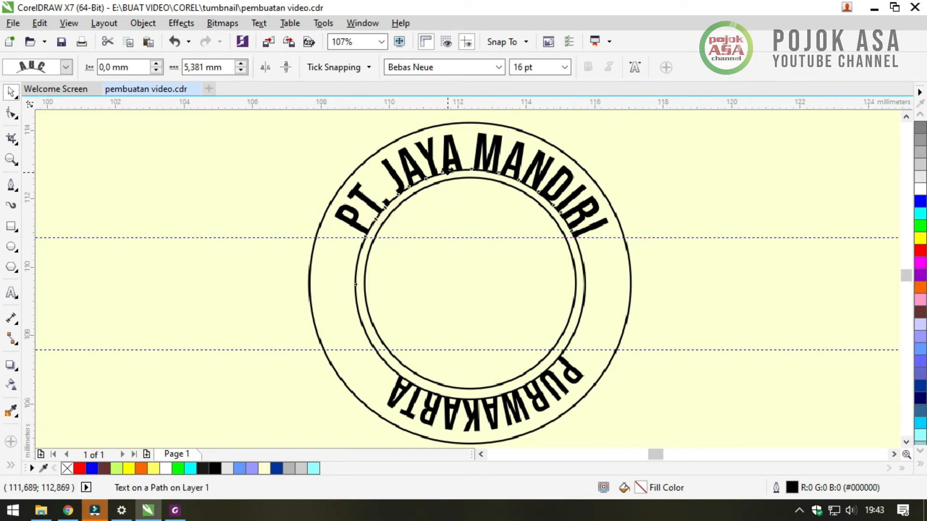
scroll(438, 186, "up", 3)
scroll(285, 261, "down", 2)
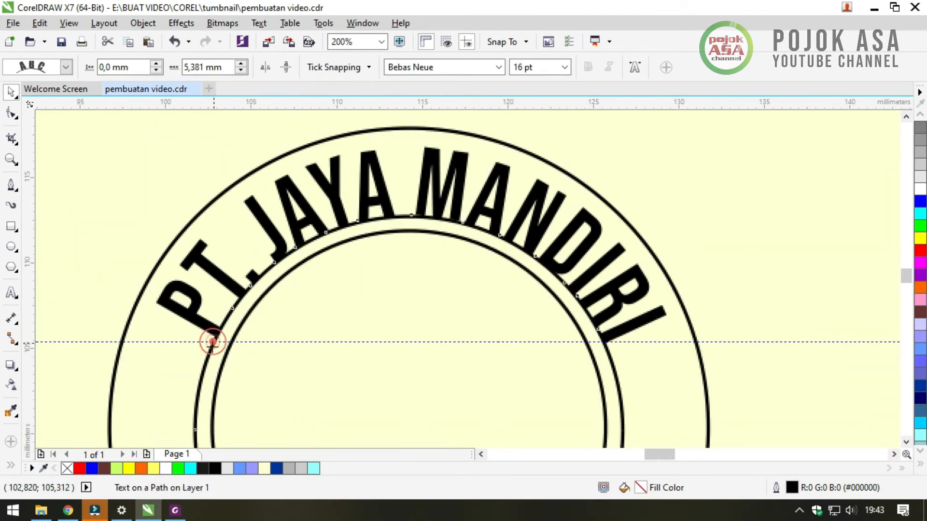
left_click_drag(212, 339, 212, 344)
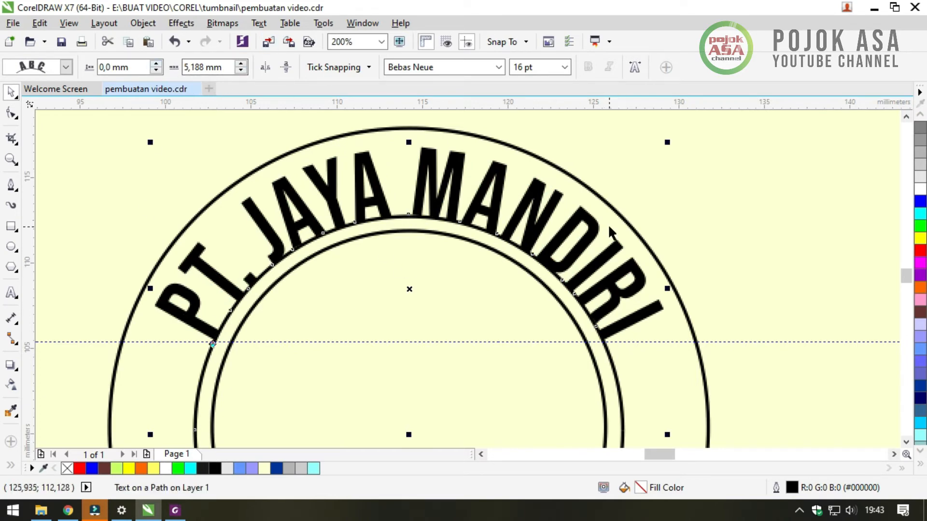
left_click(740, 267)
scroll(520, 287, "down", 4)
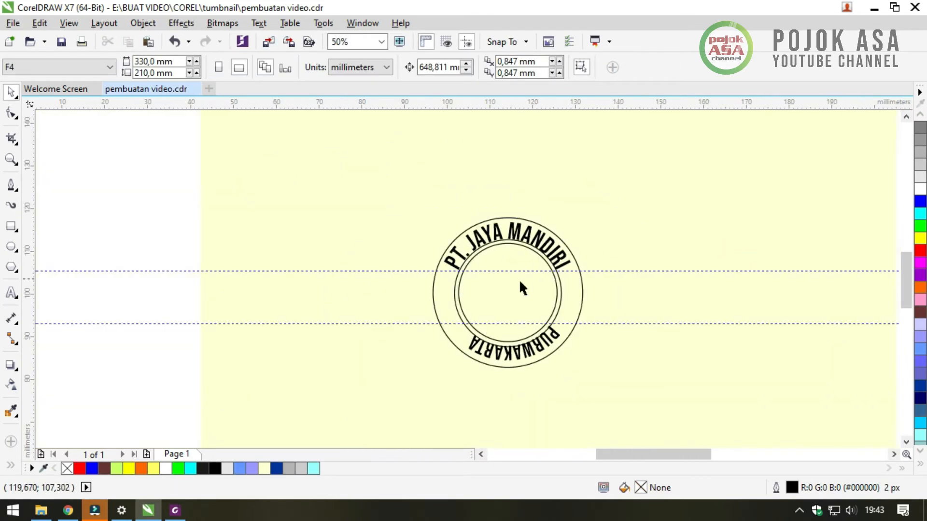
Try mirroring the PURWAKARTA text horizontally and vertically on its path, reversing both flips
scroll(534, 271, "up", 2)
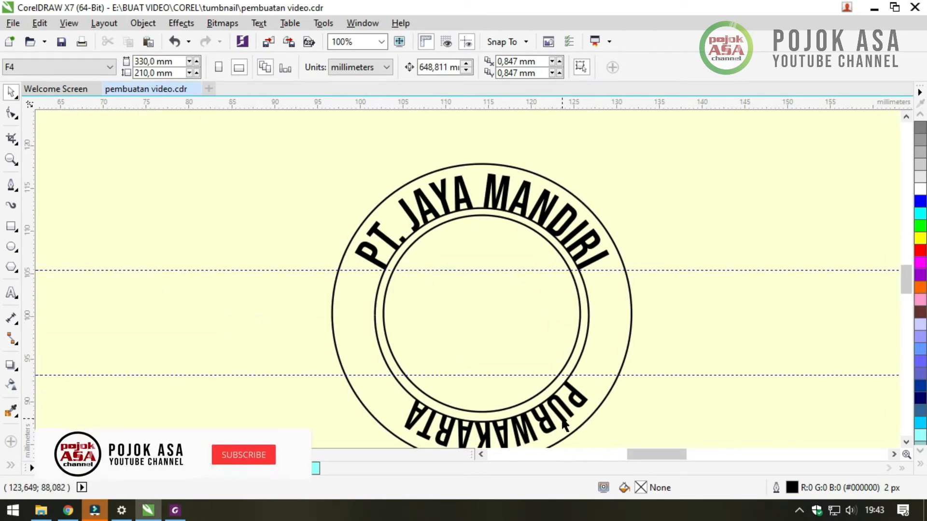
left_click(563, 423)
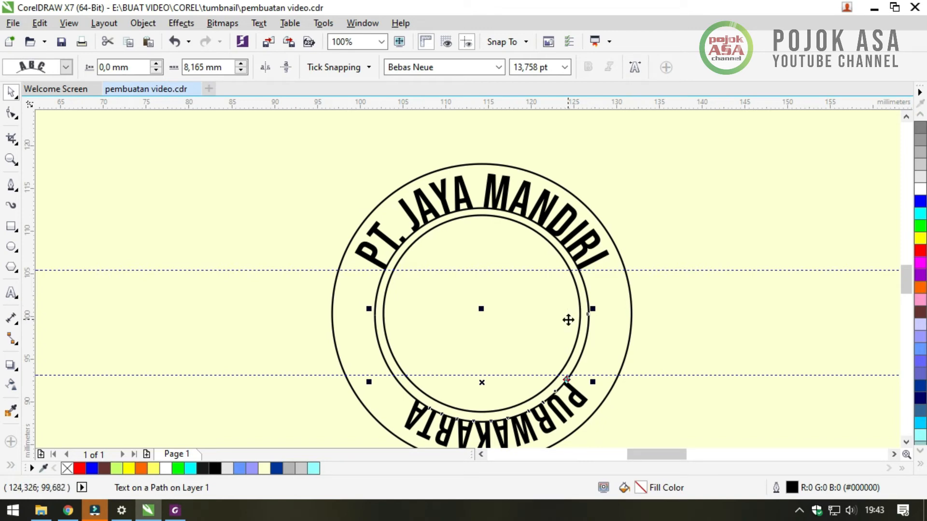
left_click(683, 333)
left_click(542, 418)
left_click(266, 69)
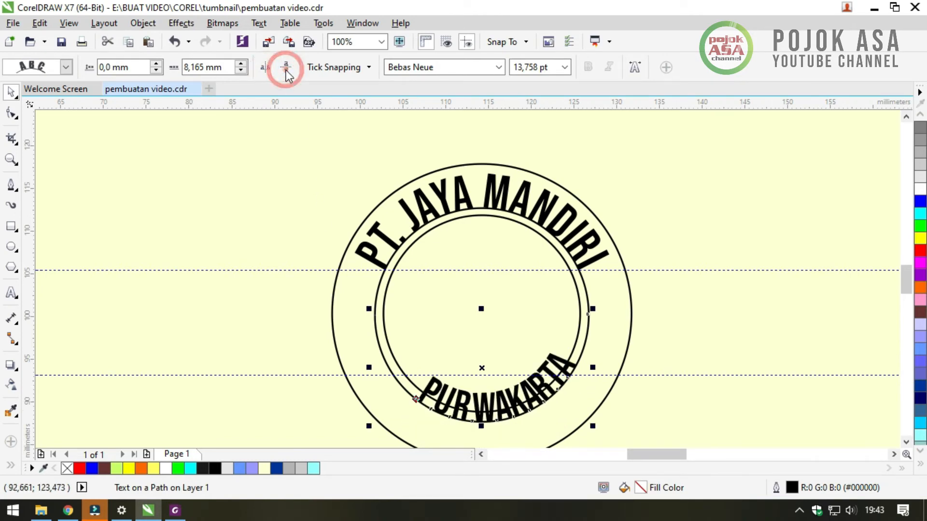
left_click(284, 68)
left_click(265, 67)
left_click(285, 67)
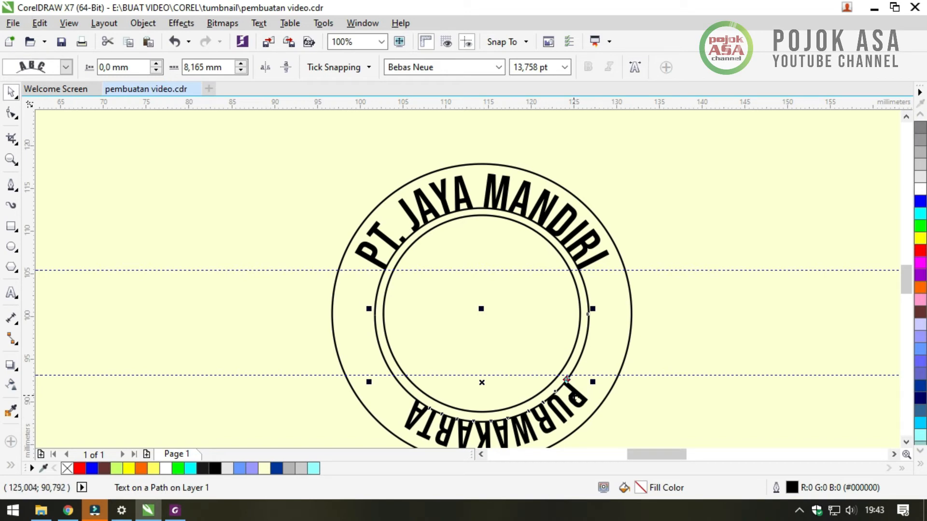
Mirror the PURWAKARTA text both horizontally and vertically so it reads upright along the bottom of the stamp
left_click(266, 68)
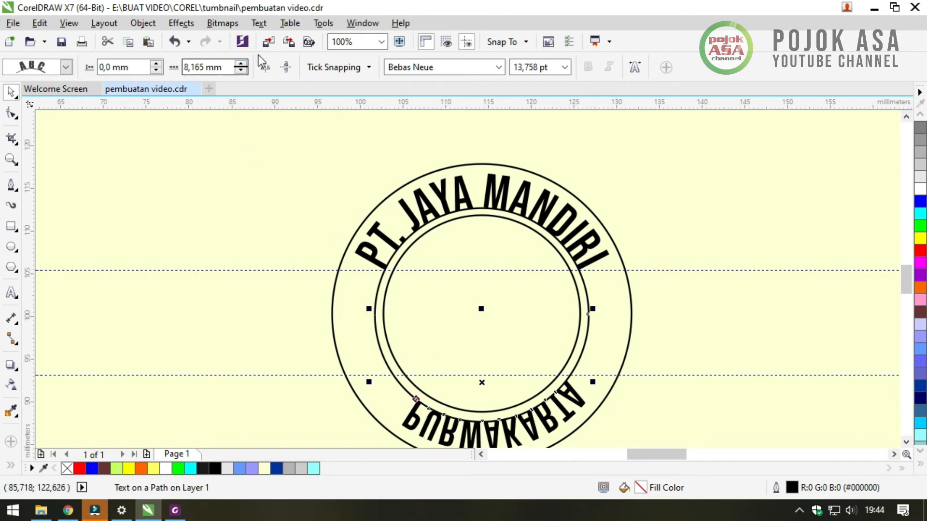
left_click(287, 67)
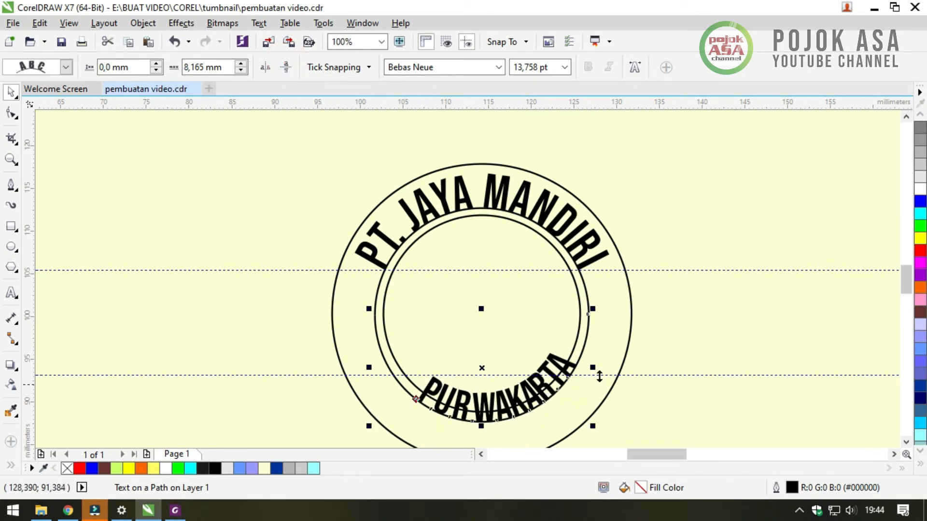
scroll(554, 410, "up", 2)
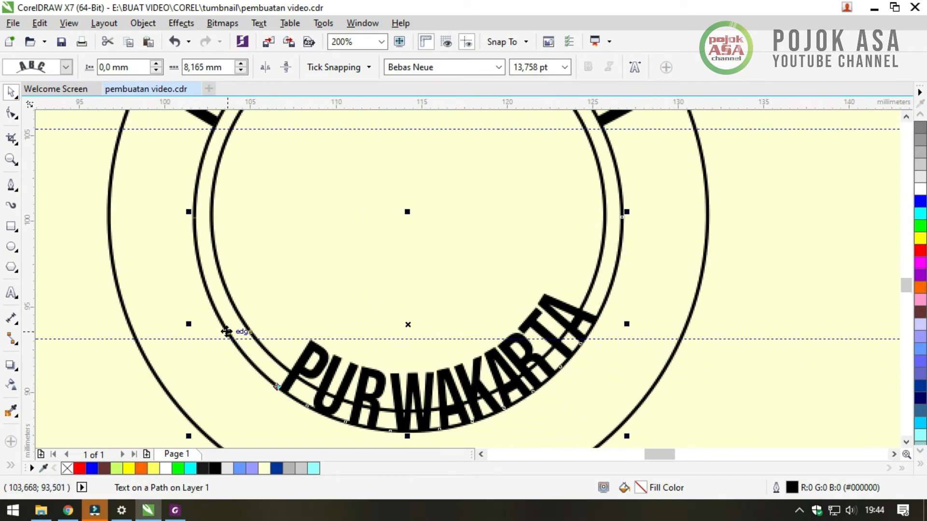
scroll(543, 297, "down", 2)
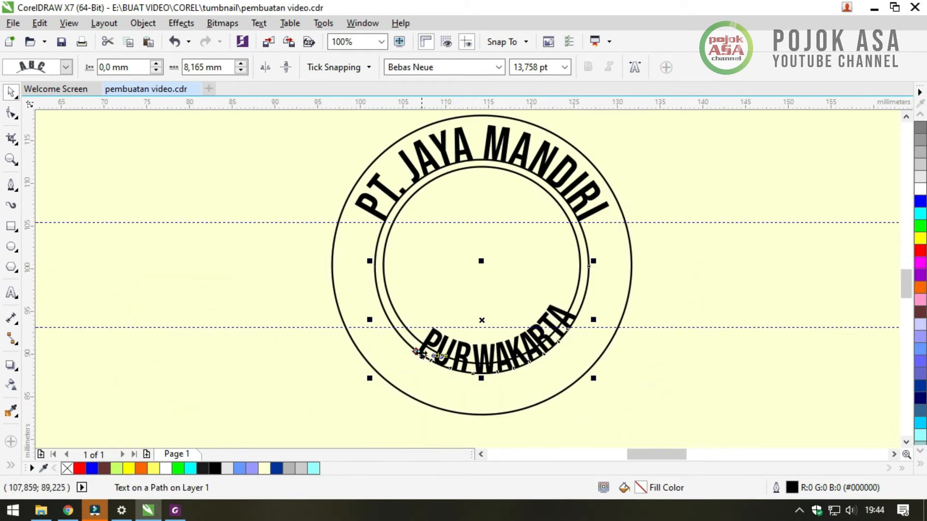
scroll(416, 341, "up", 2)
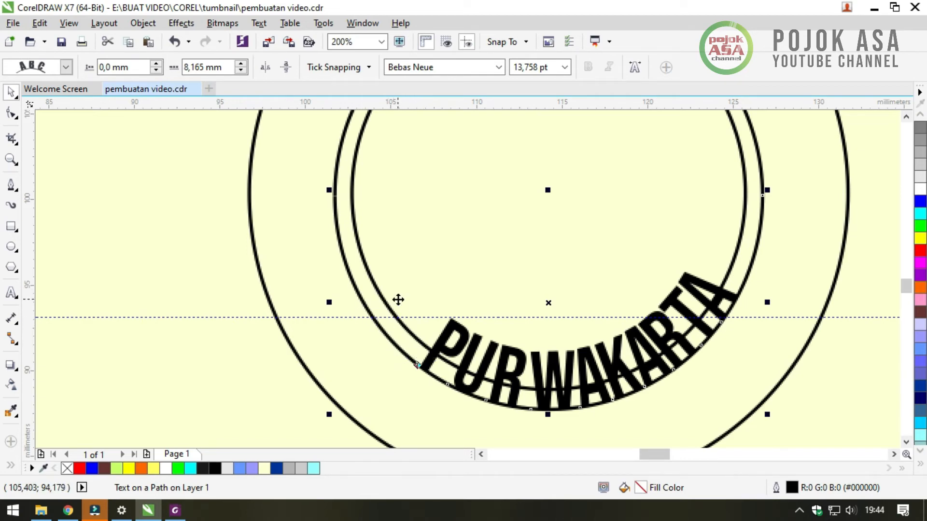
scroll(397, 300, "down", 2)
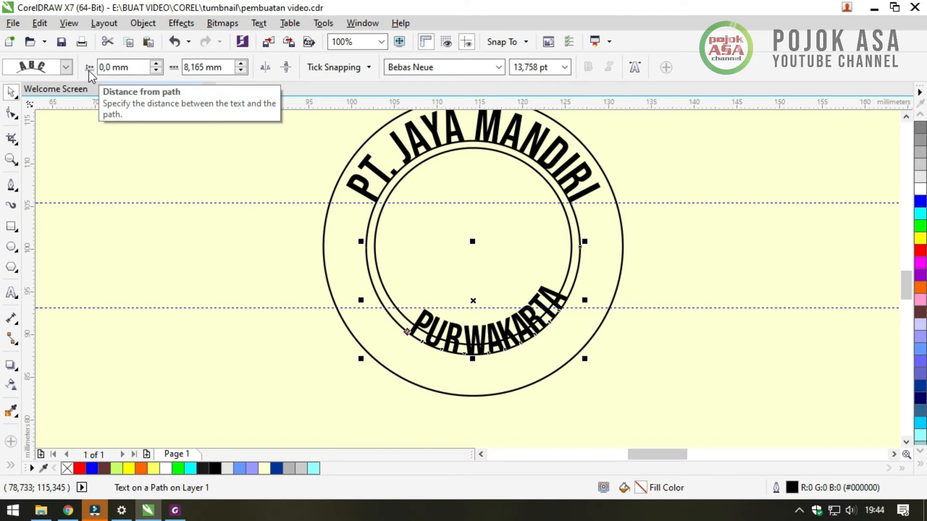
Increase the PURWAKARTA text's distance from its path to 4.0 mm, moving it into the band between the circles
left_click(156, 63)
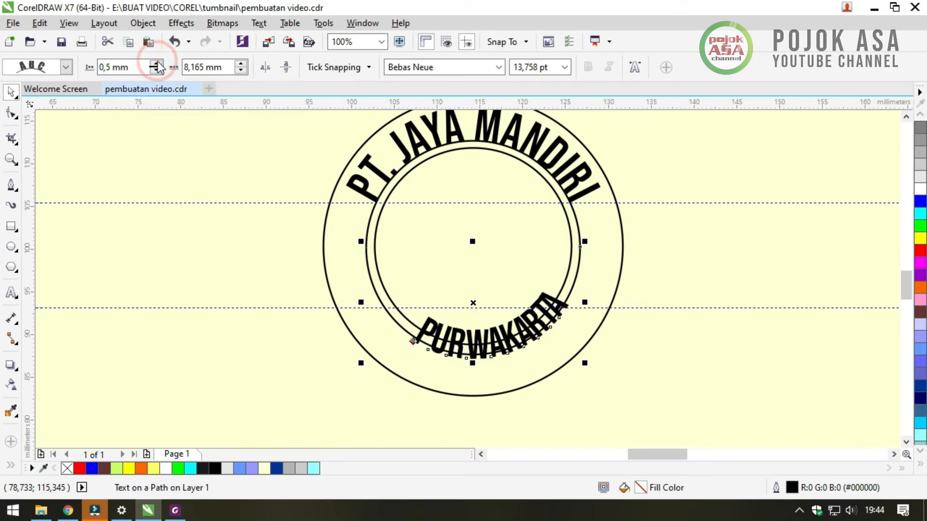
left_click(156, 63)
left_click(156, 63)
left_click(156, 63)
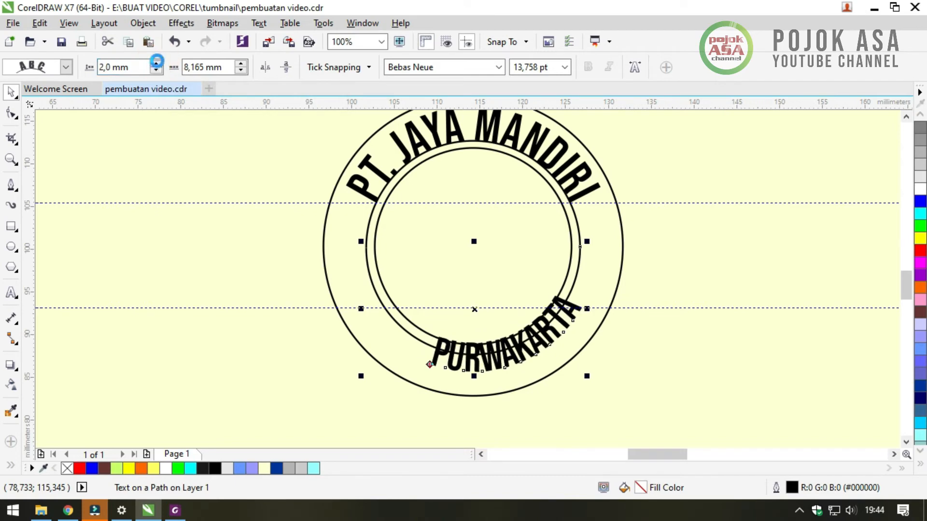
left_click(157, 63)
left_click(156, 63)
left_click(157, 63)
left_click(157, 63)
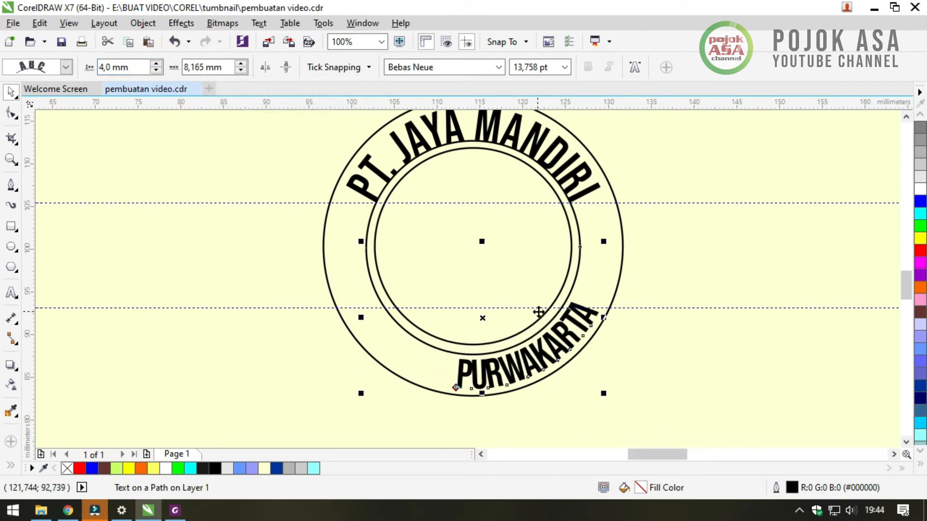
Increase the PURWAKARTA text's offset along its path to 16.665 mm, shifting it around the bottom of the stamp
scroll(534, 310, "up", 1)
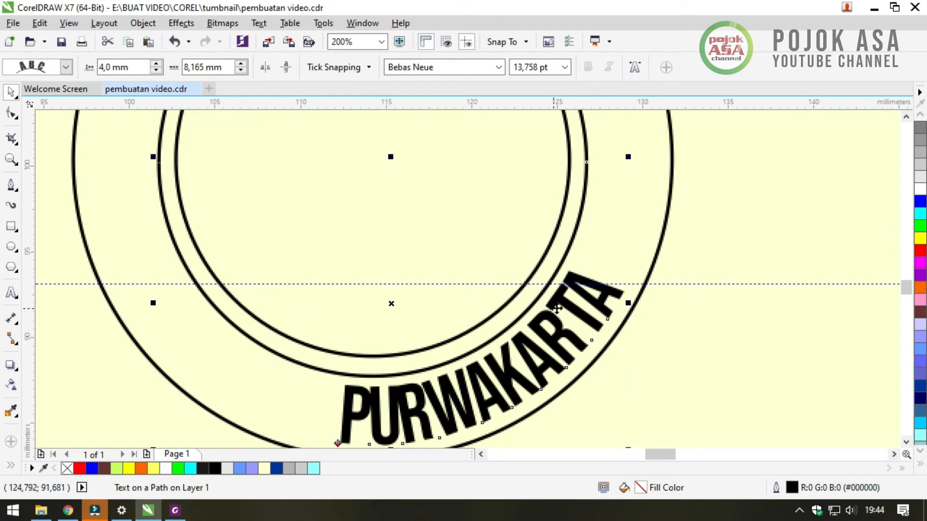
scroll(542, 301, "down", 1)
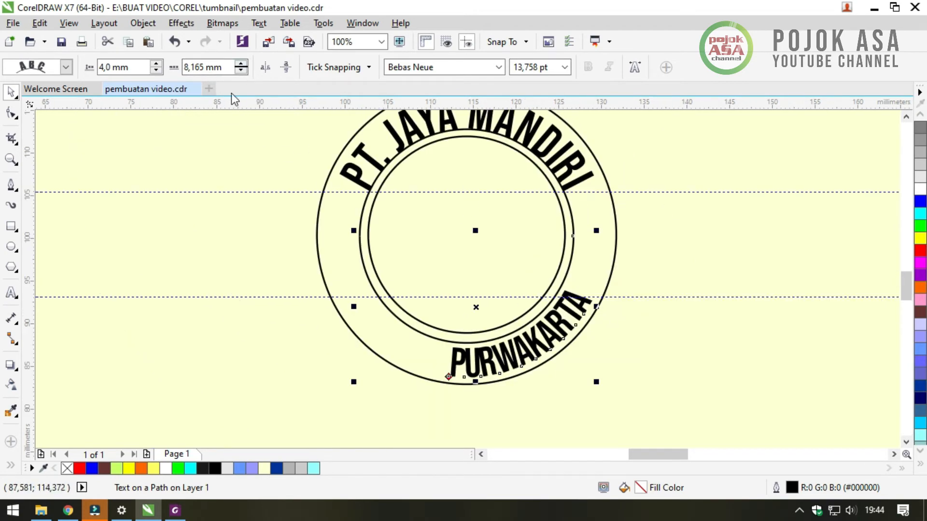
left_click(240, 63)
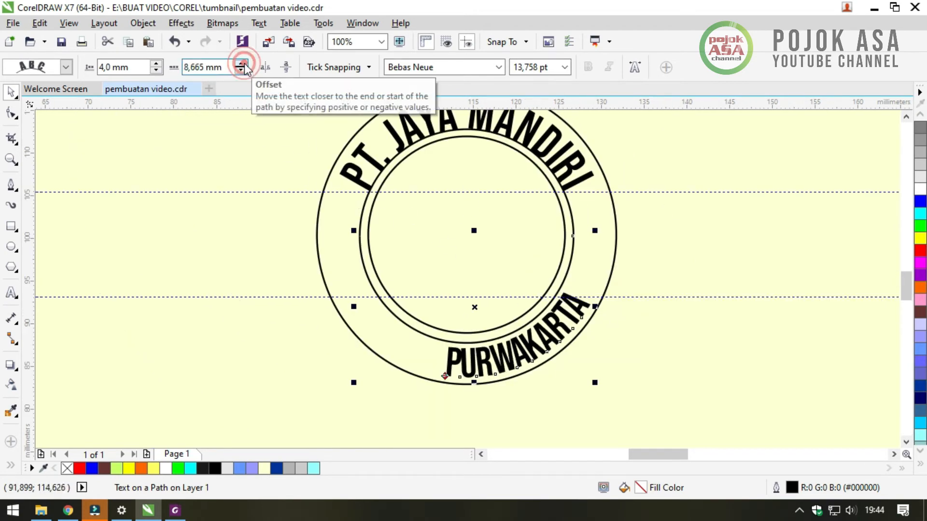
left_click(240, 63)
left_click(241, 64)
left_click(241, 63)
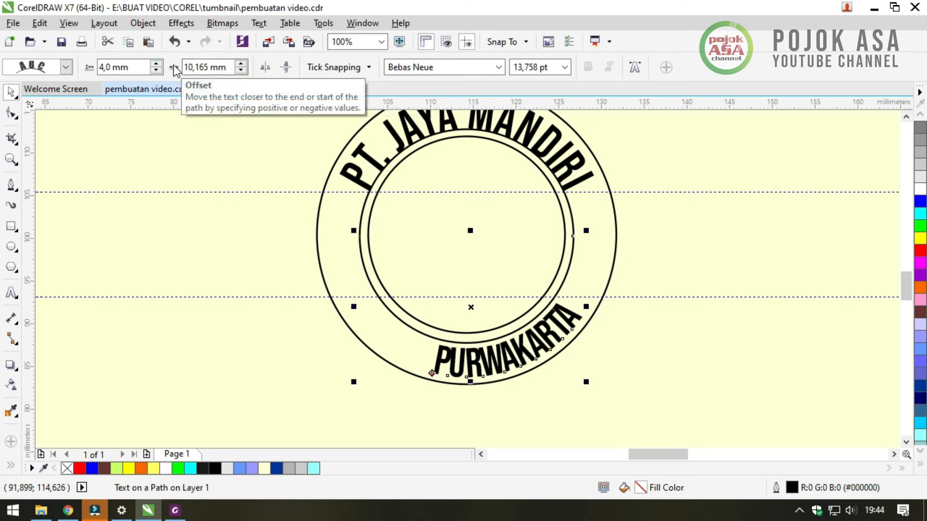
left_click(240, 64)
left_click(240, 63)
left_click(241, 63)
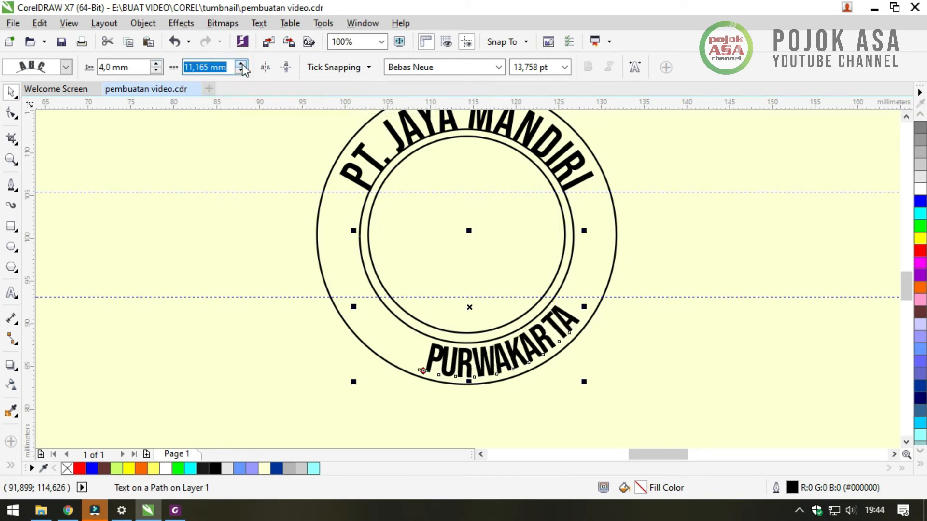
left_click(241, 64)
left_click(241, 63)
left_click(240, 63)
left_click(240, 64)
left_click(241, 63)
left_click(241, 63)
left_click(240, 63)
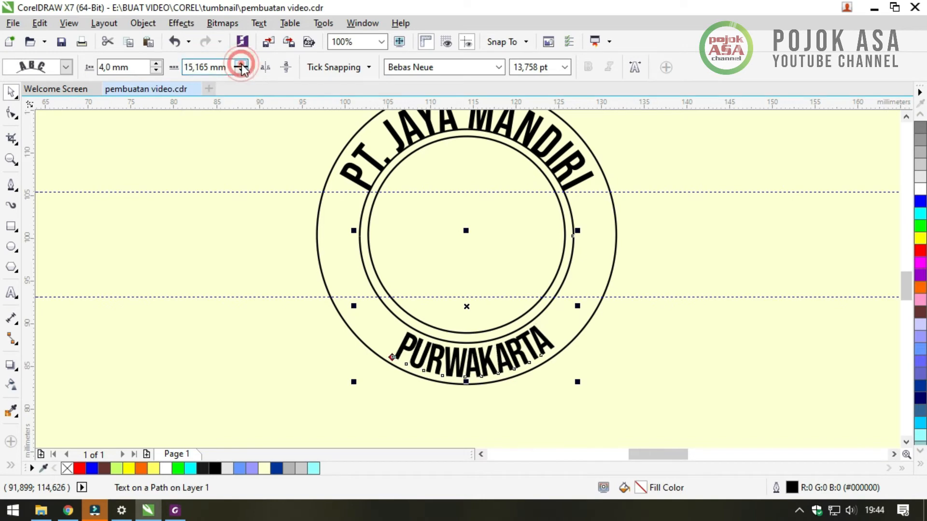
left_click(240, 63)
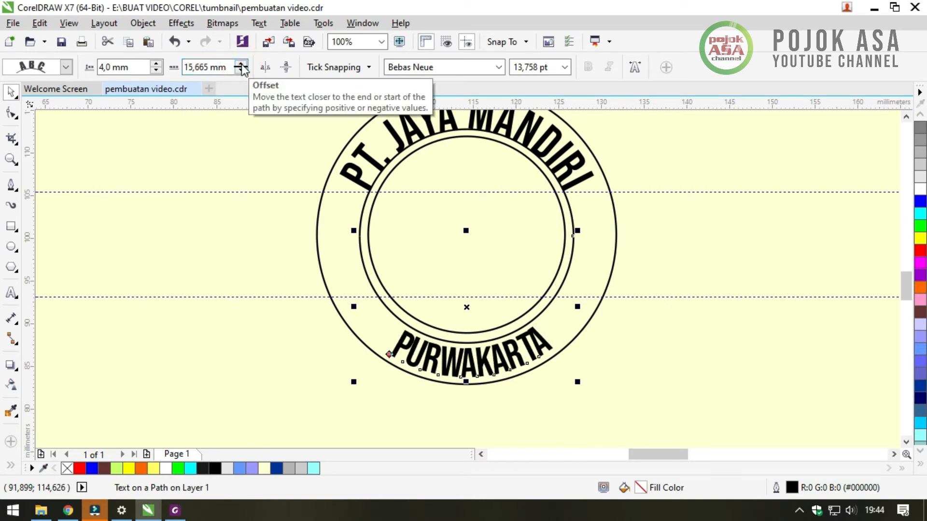
left_click(240, 63)
left_click(240, 63)
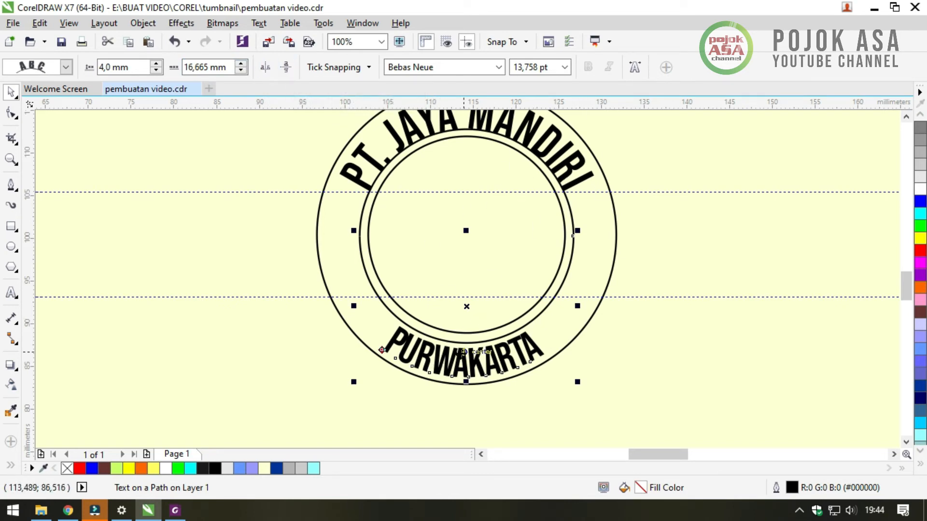
Insert a space between each pair of letters in the PURWAKARTA text to spread the word along the curve
double_click(418, 349)
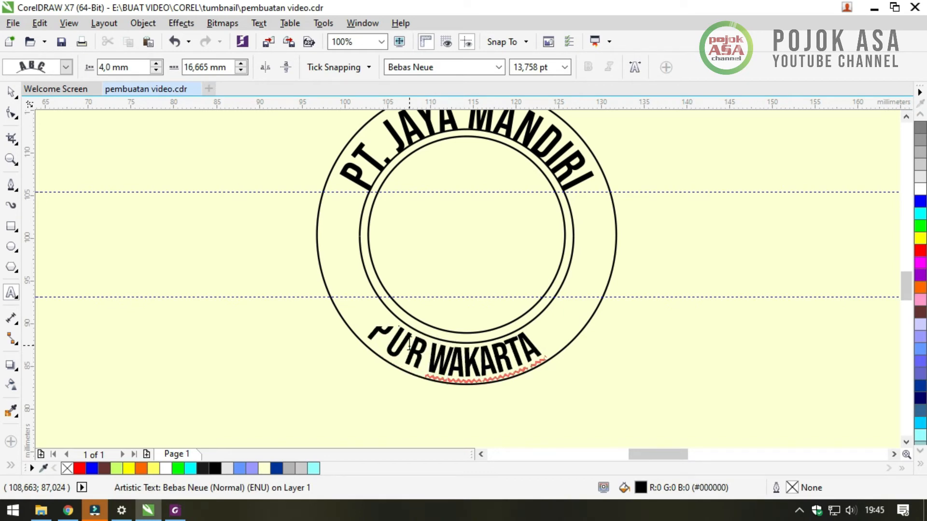
key("Right")
key("space")
key("Right")
key("space")
key("Right")
key("Right")
key("Right")
key("Right")
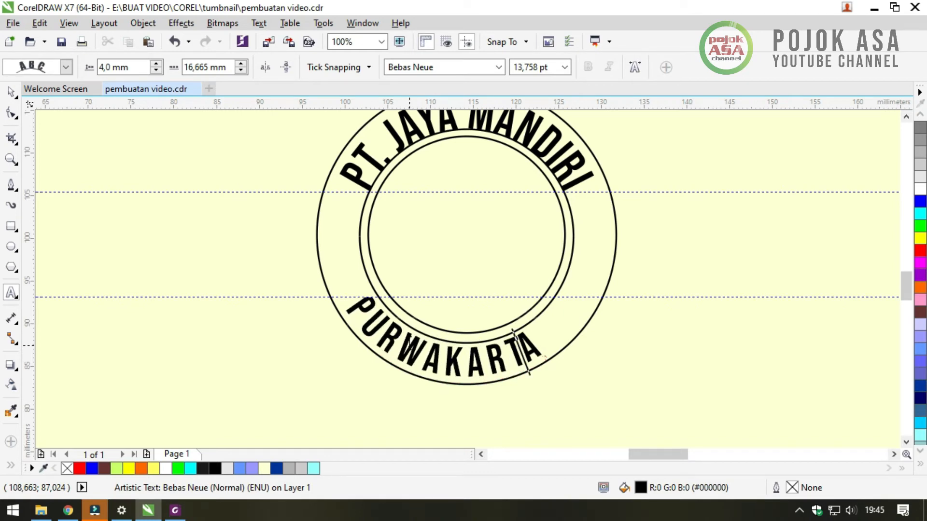
left_click(11, 93)
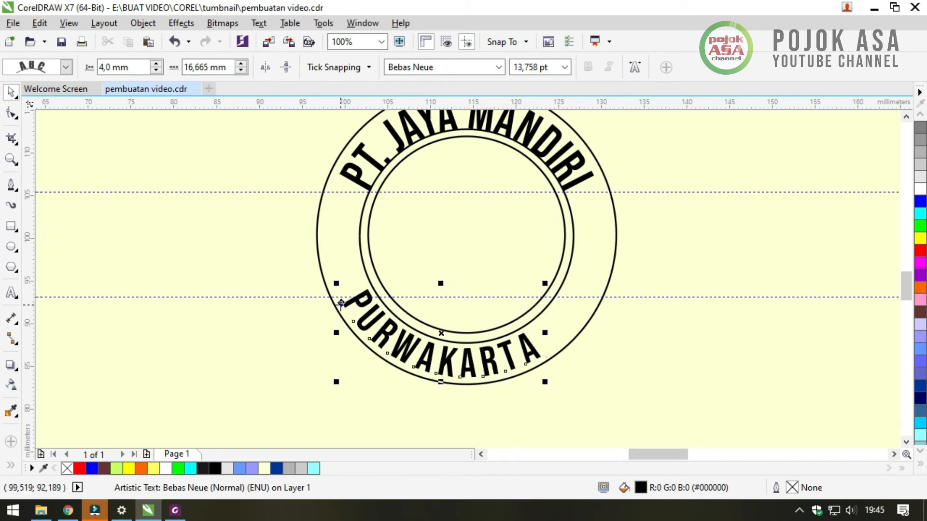
Reduce the PURWAKARTA text's offset along its path to 12.178 mm to centre the word at the bottom of the stamp
left_click_drag(340, 303, 355, 323)
left_click(240, 66)
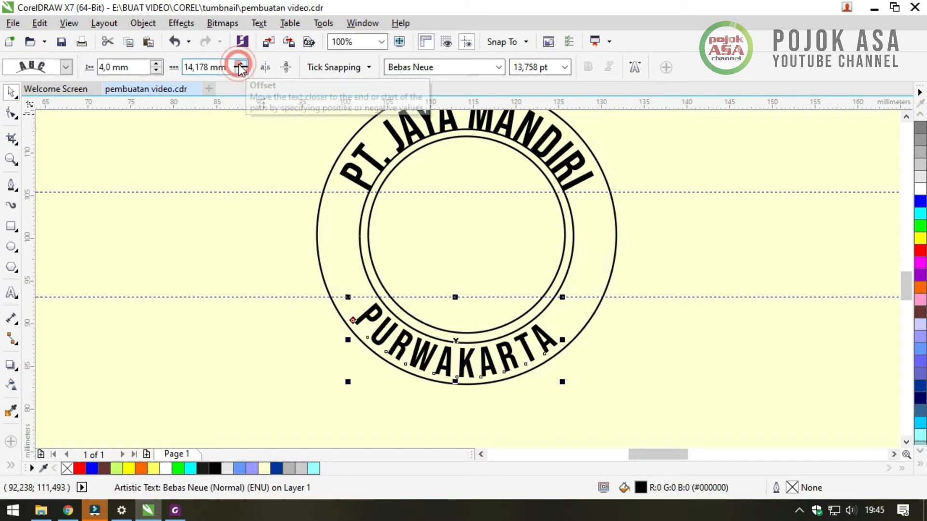
left_click(241, 71)
left_click(240, 71)
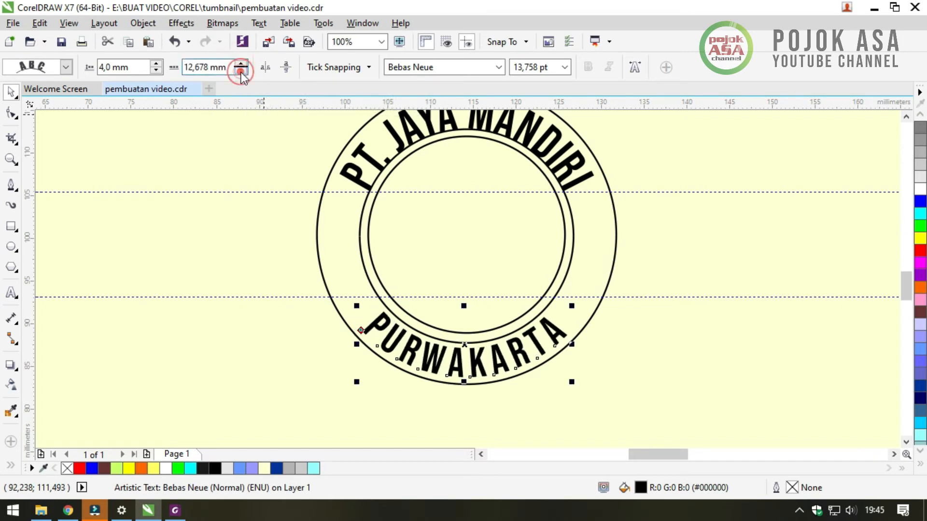
left_click(240, 71)
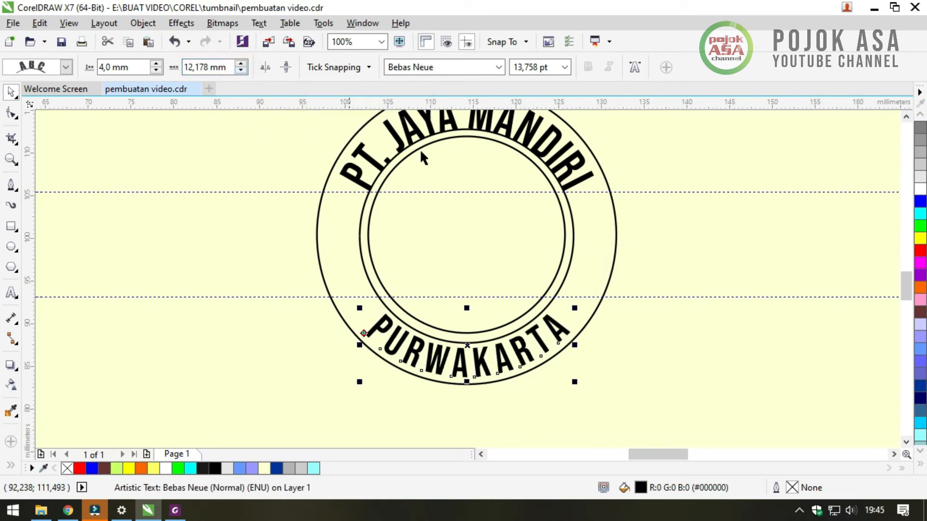
left_click(714, 372)
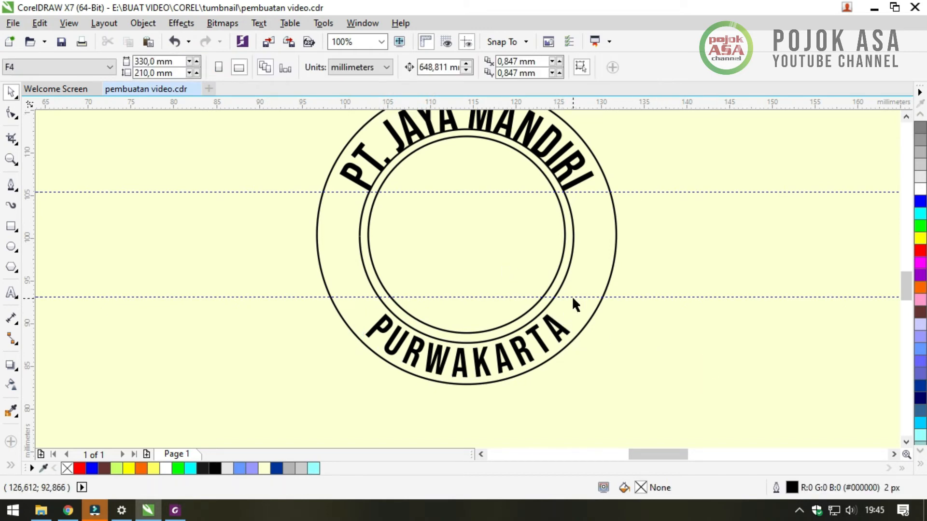
Lower the horizontal guideline above PURWAKARTA to about Y 91 mm, level with the tops of the word's outer letters
left_click_drag(575, 297, 575, 315)
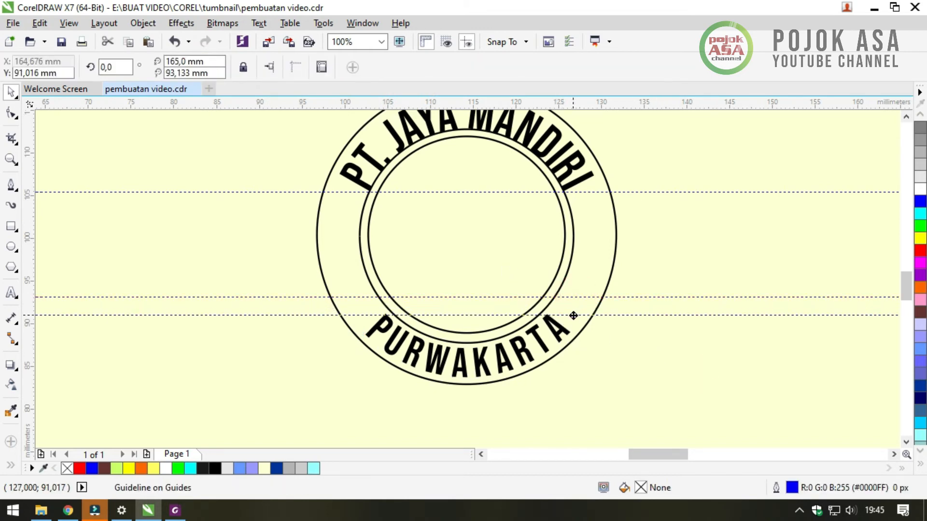
left_click(654, 350)
scroll(495, 334, "down", 1)
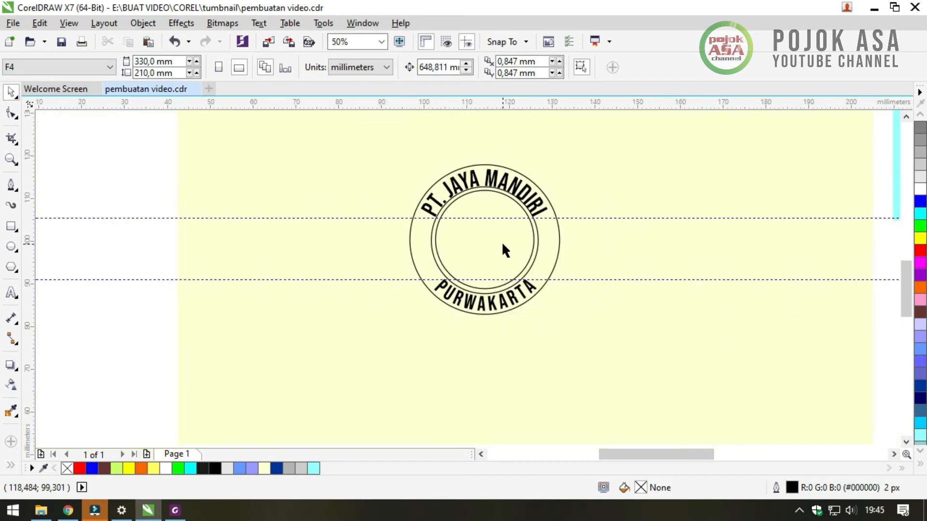
scroll(525, 201, "up", 1)
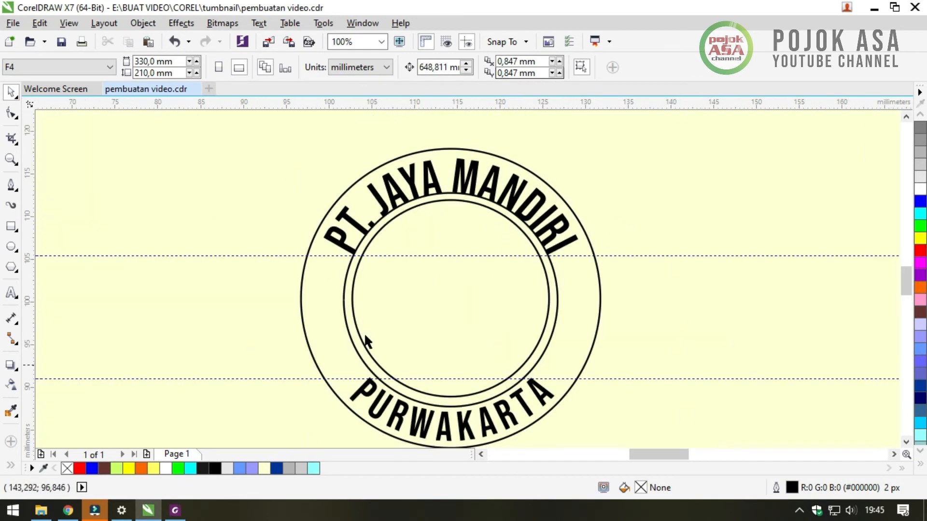
Inspect the font and size of the PT. JAYA MANDIRI text in the finished blue reference stamp
key("F4")
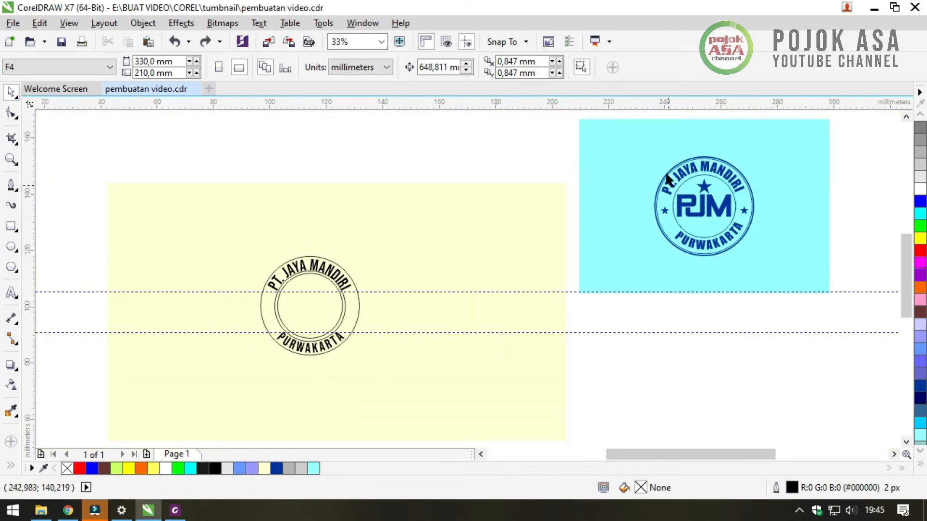
left_click_drag(648, 141, 765, 269)
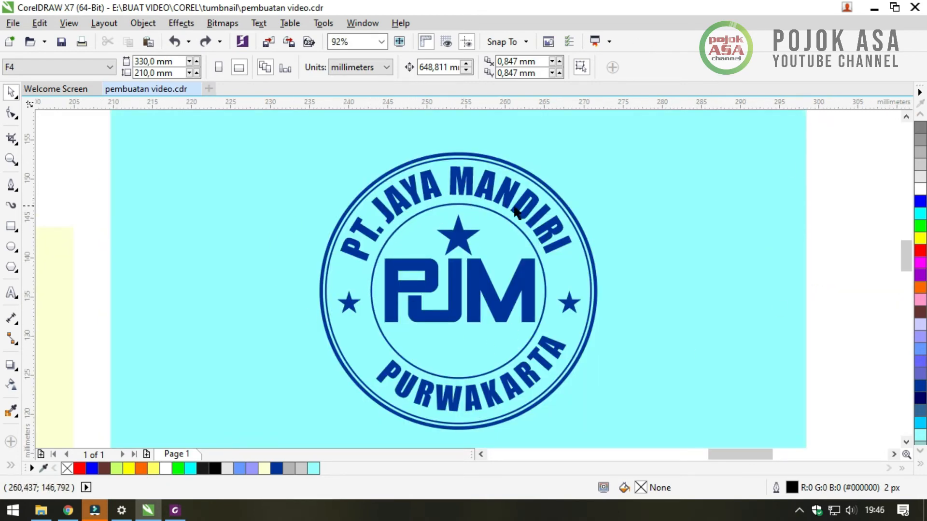
left_click(11, 292)
left_click(426, 197)
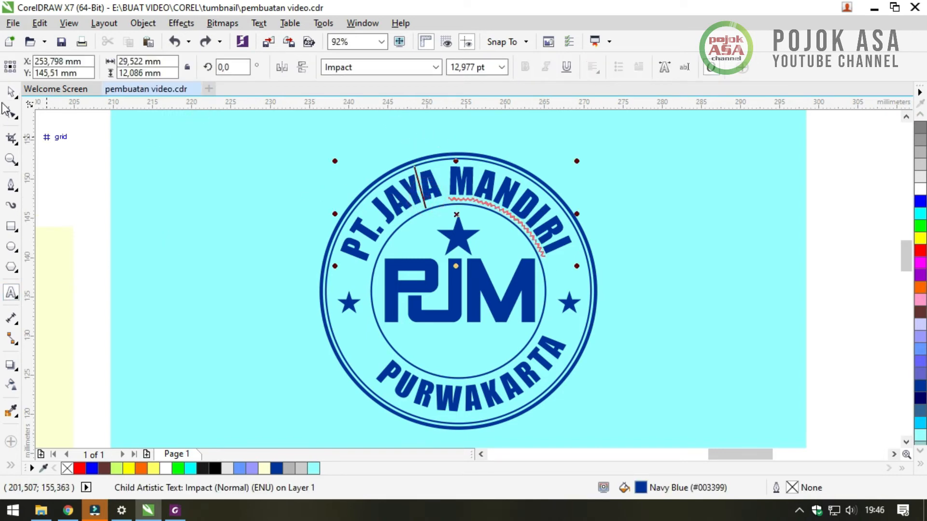
left_click(11, 92)
left_click(637, 297)
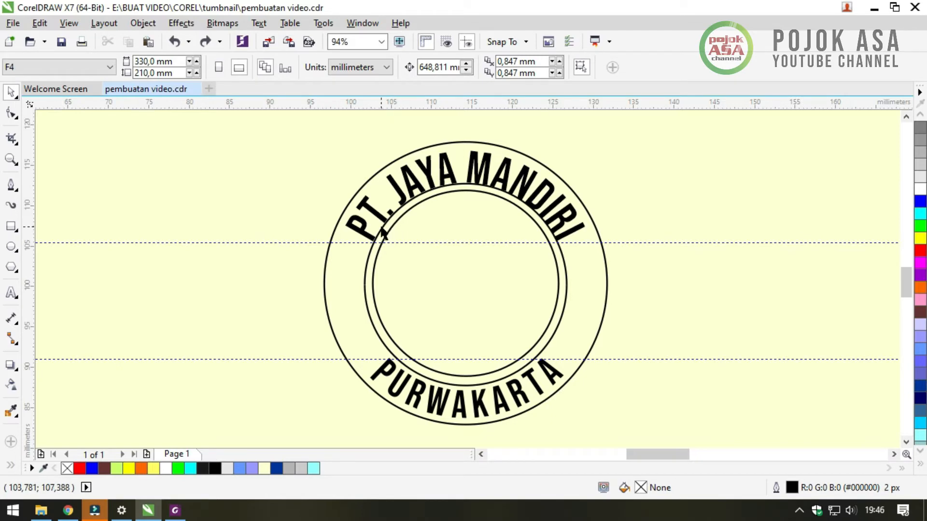
Delete the upper half-circle path that carries the PT. JAYA MANDIRI text
left_click(384, 230)
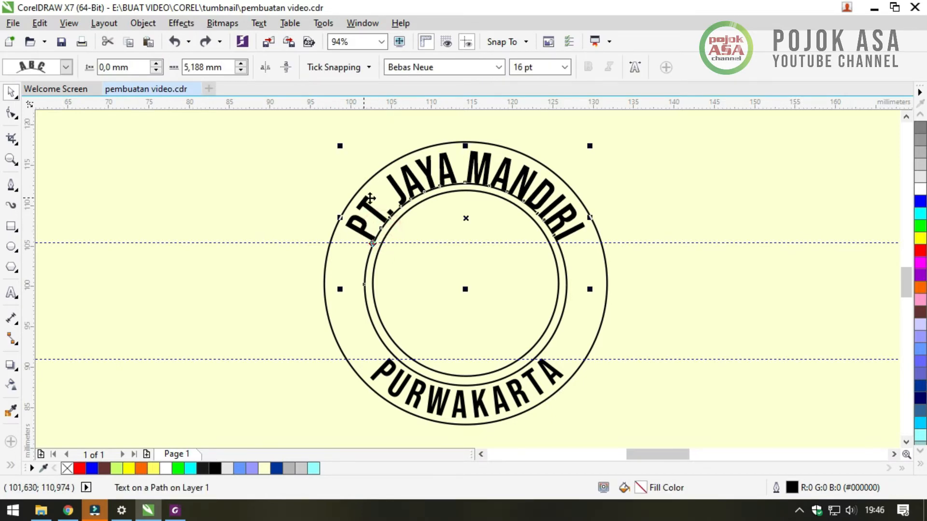
left_click(299, 192)
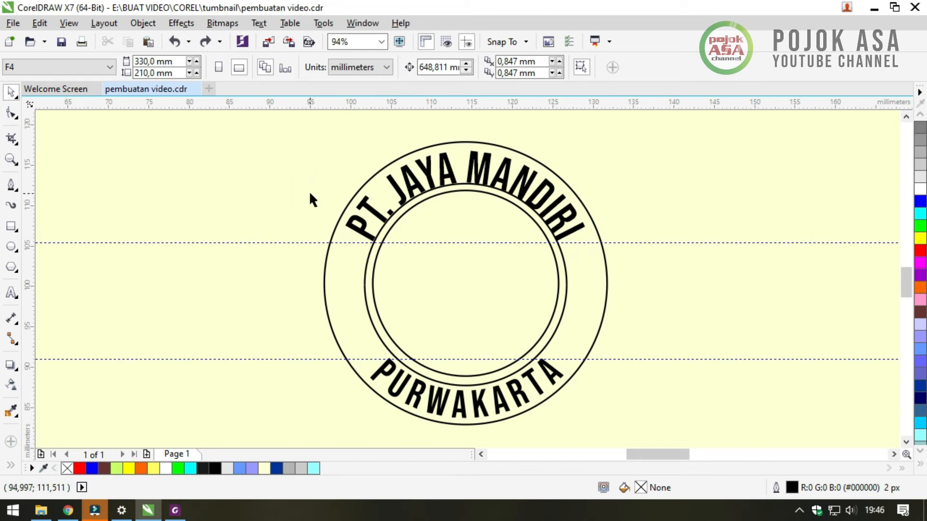
left_click(371, 255)
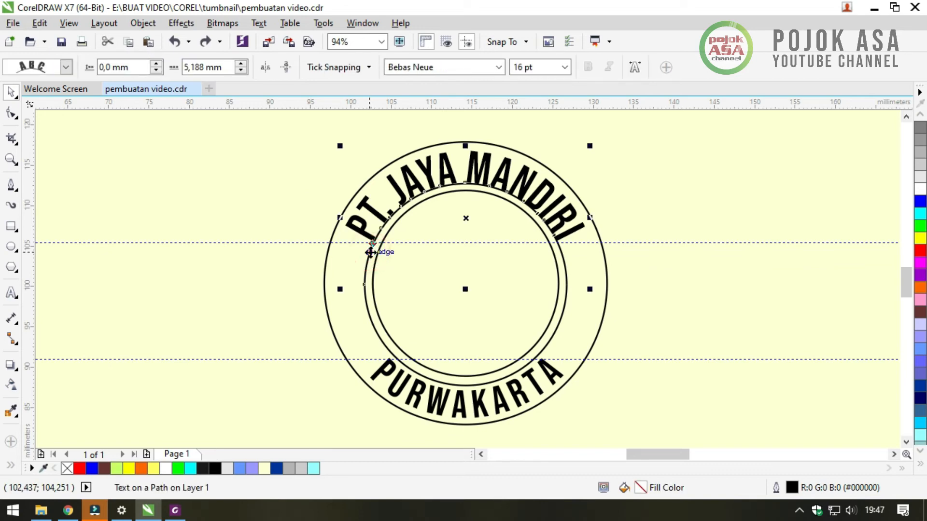
left_click(302, 169)
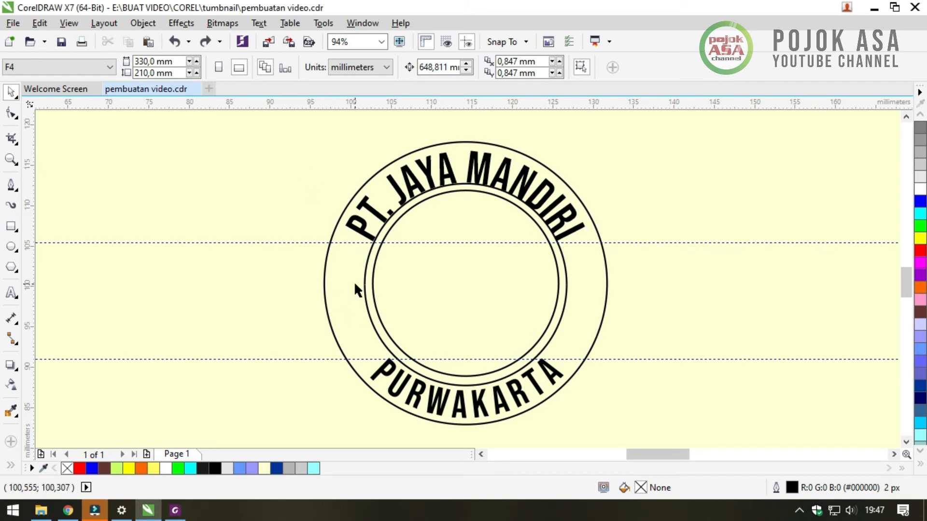
left_click(290, 195)
left_click(379, 245)
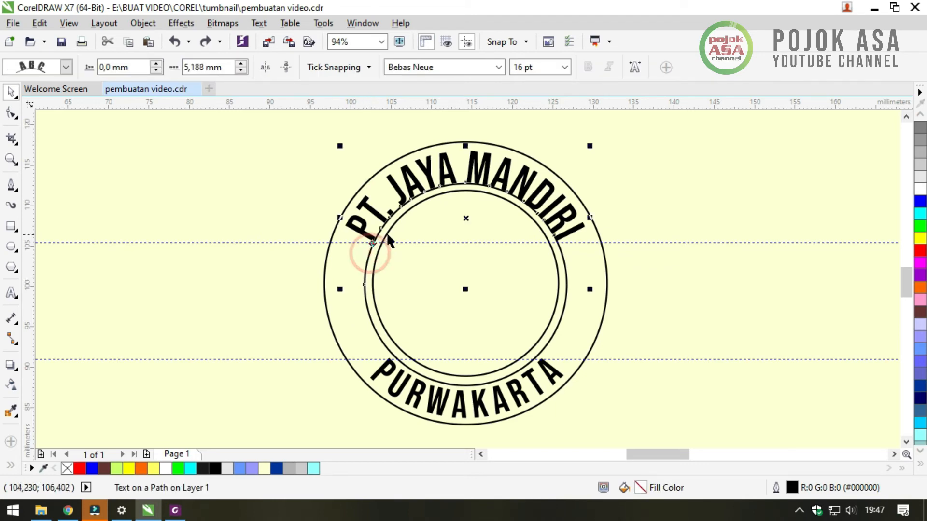
left_click(301, 207)
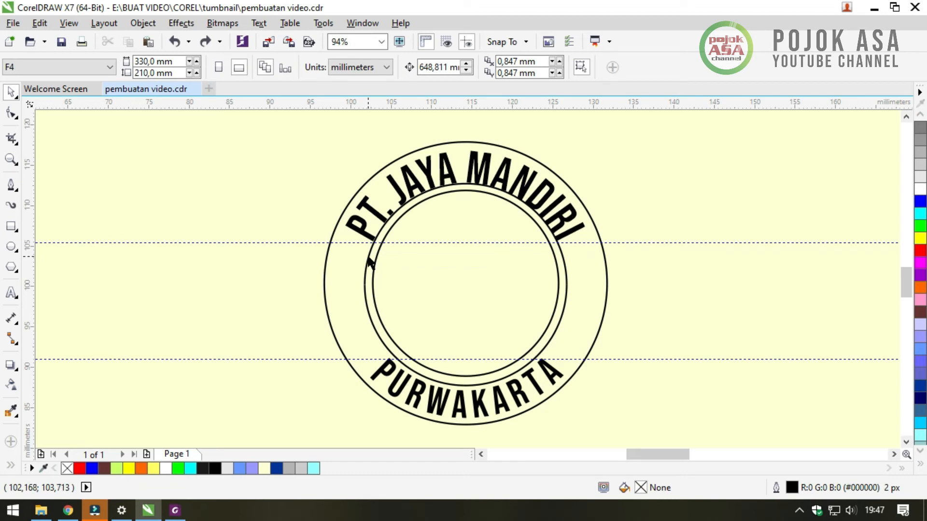
left_click(369, 263)
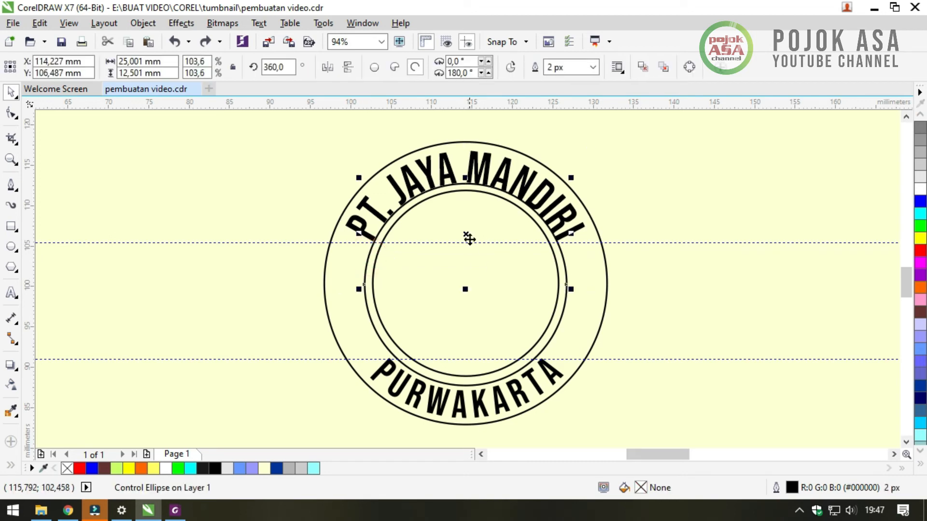
left_click(523, 281)
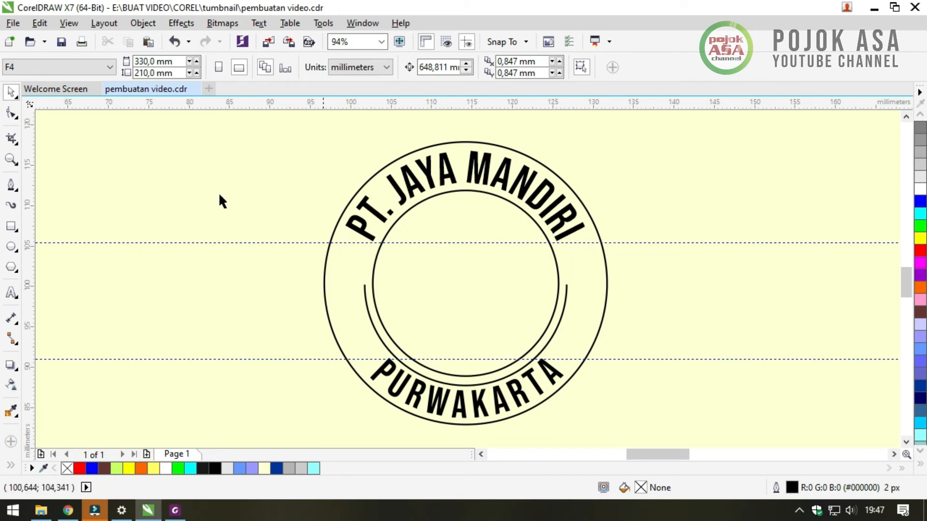
Insert the word NUSANTARA between JAYA and MANDIRI in the upper text and move the text over the stamp's centre
left_click(11, 293)
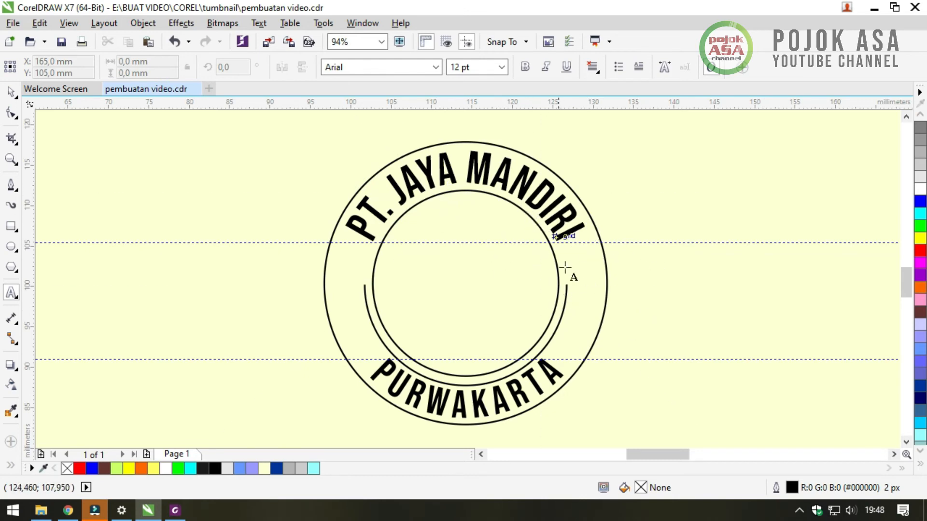
left_click(465, 186)
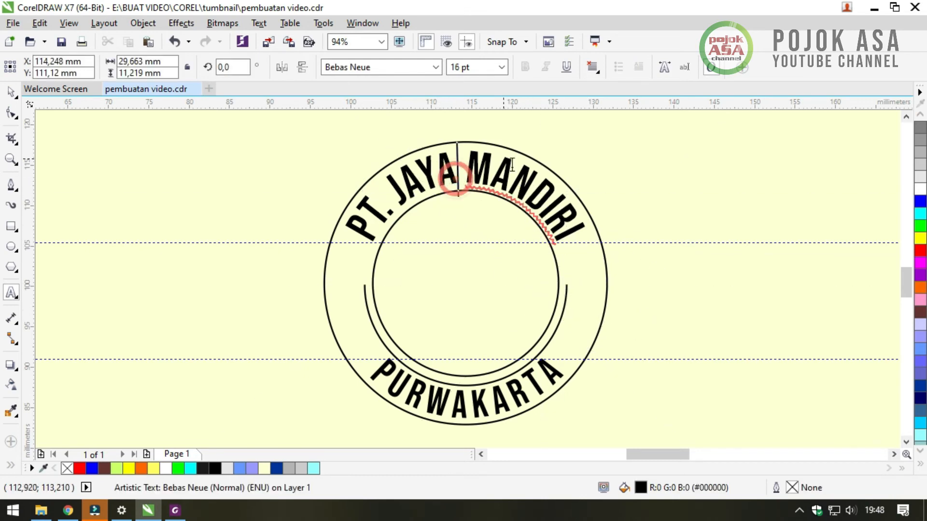
type("NUSAN")
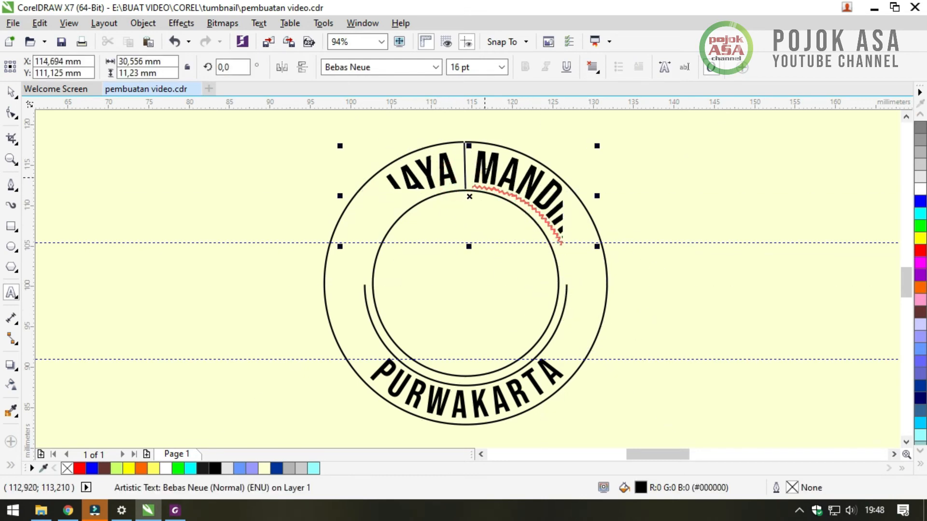
type("TAR")
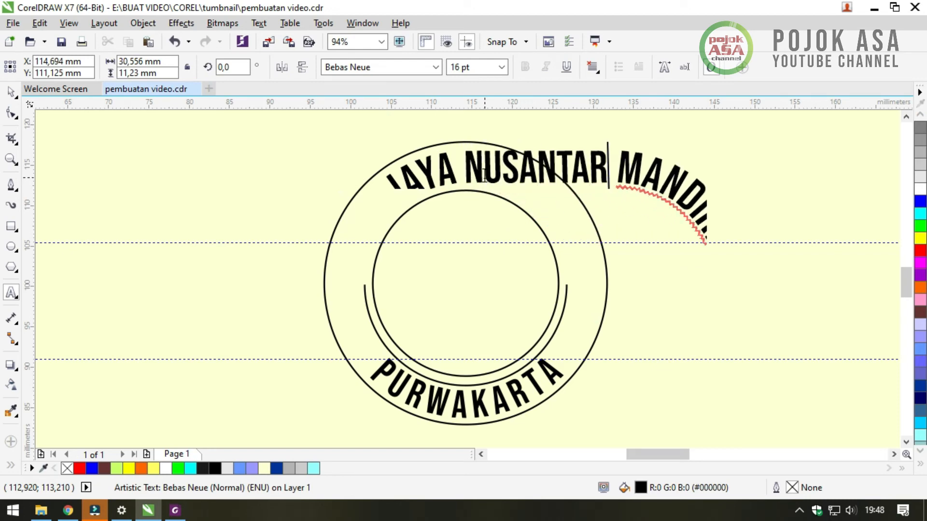
type("A")
key("ctrl+space")
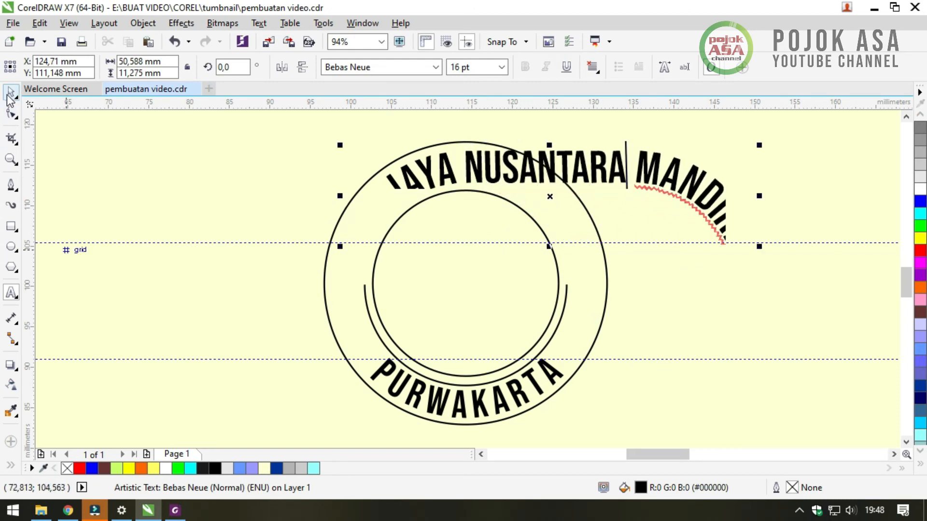
left_click_drag(603, 177, 556, 186)
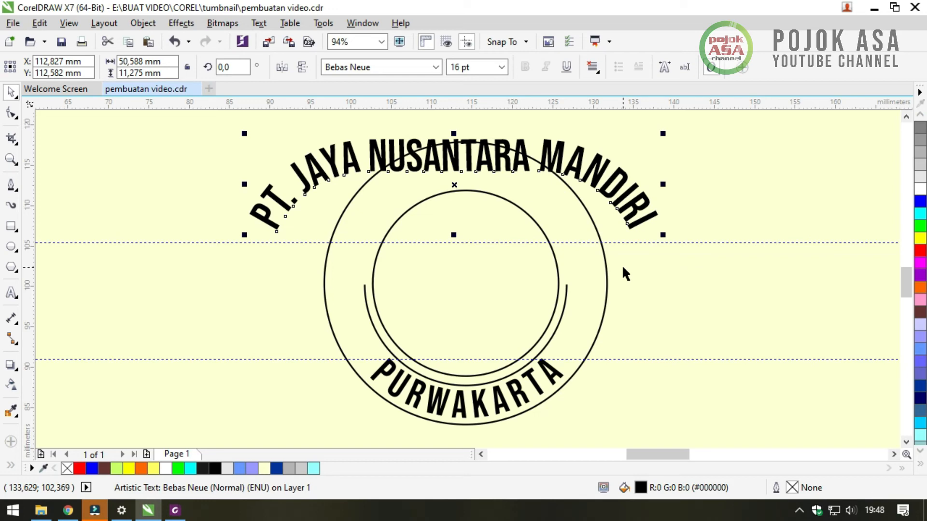
Undo the text move, the NUSANTARA insertion and the deletion of the upper half-circle path
key("ctrl+z")
key("ctrl+z")
key("ctrl+z")
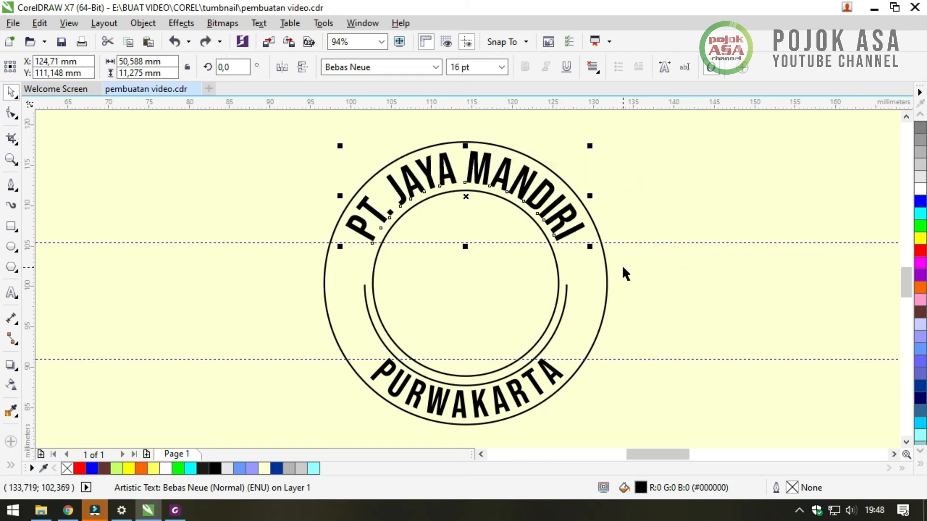
key("ctrl+z")
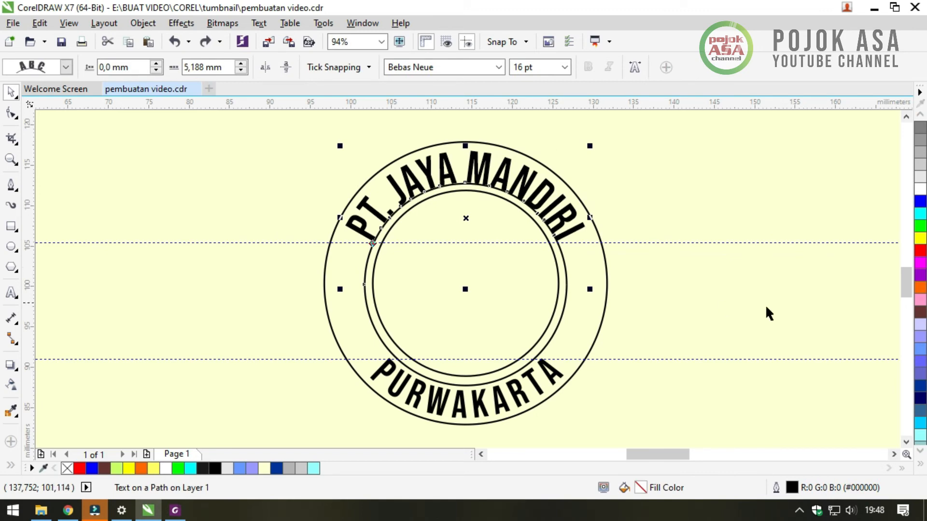
Remove the outline colour from the upper half-circle path under the PT. JAYA MANDIRI text, keeping the path itself
left_click(641, 164)
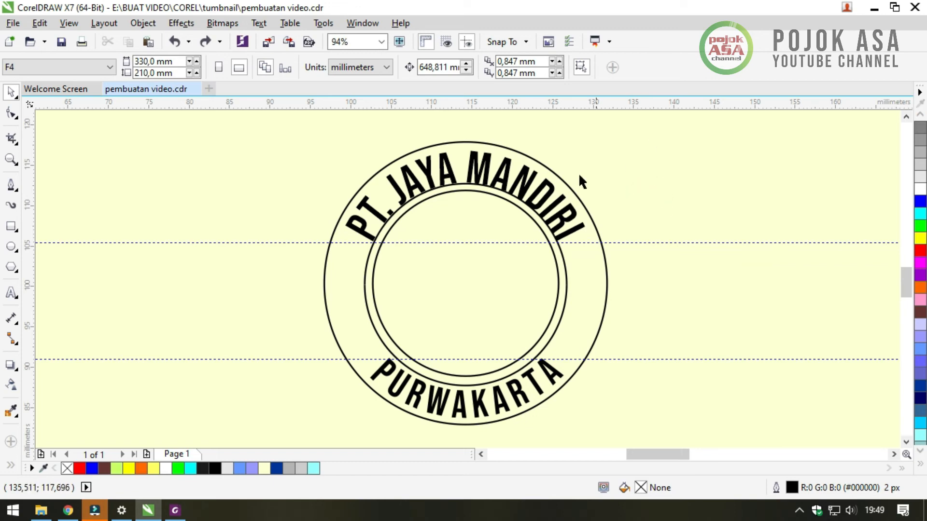
left_click(366, 267)
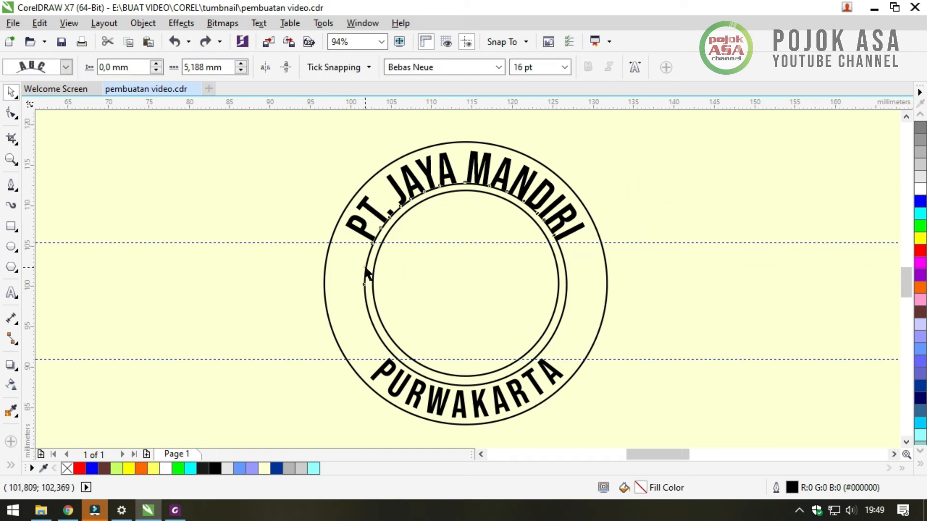
left_click(365, 266)
left_click(283, 164)
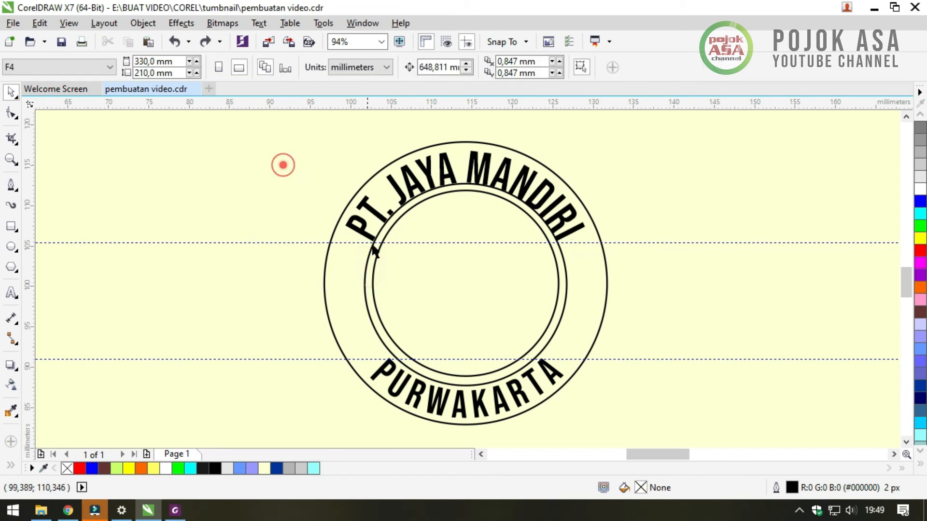
left_click(367, 263)
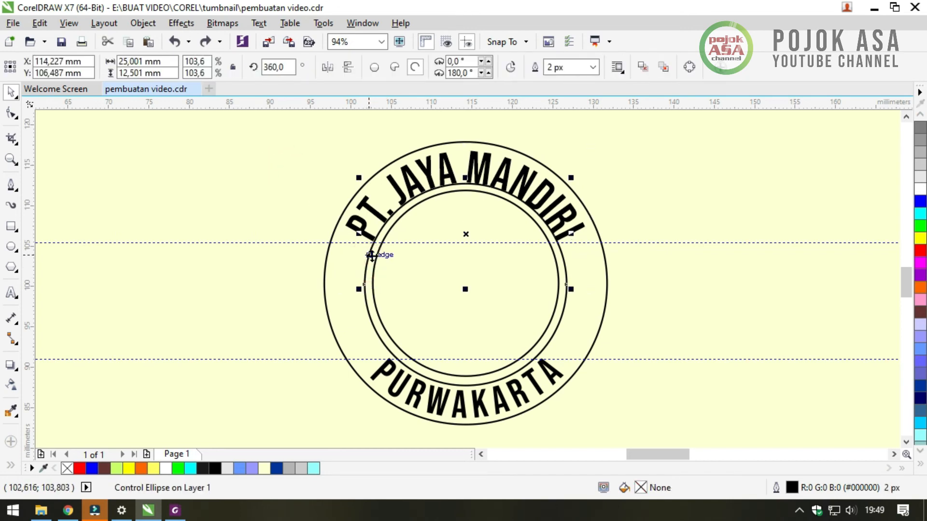
left_click(919, 466)
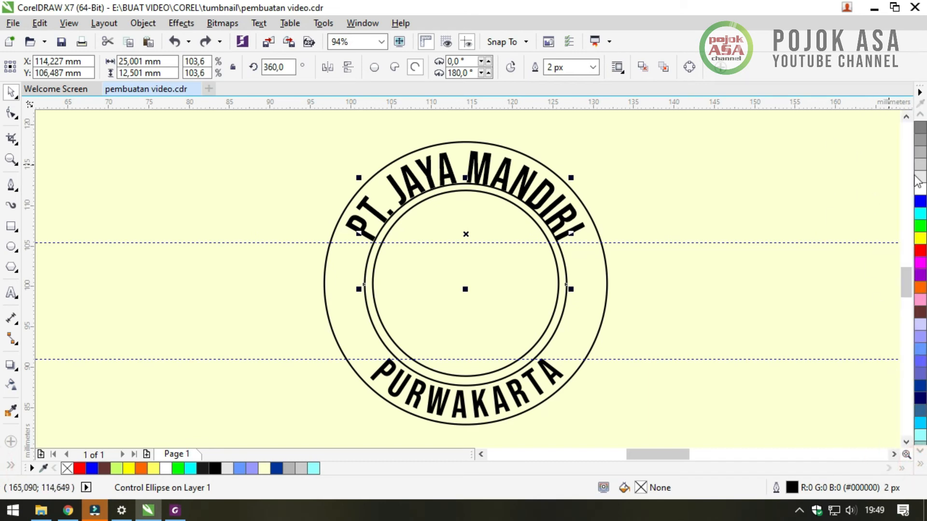
left_click(920, 466)
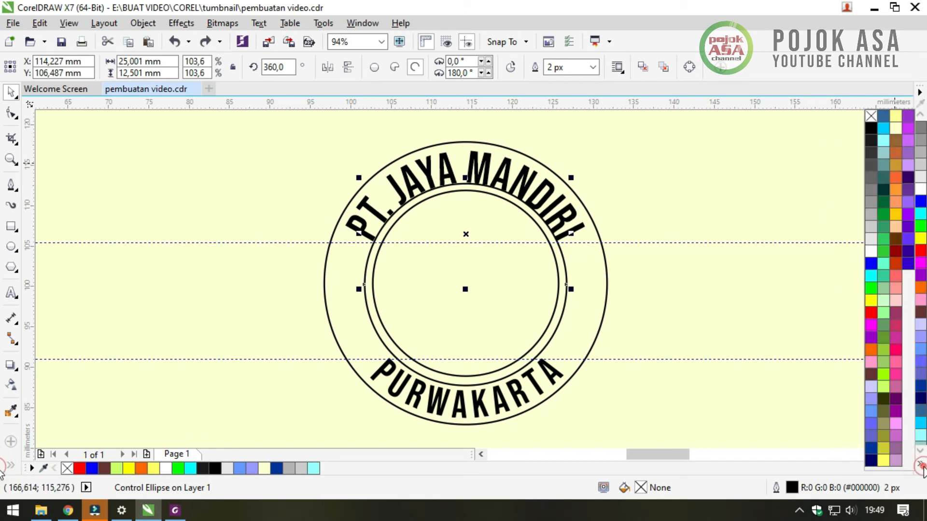
right_click(870, 120)
left_click(640, 179)
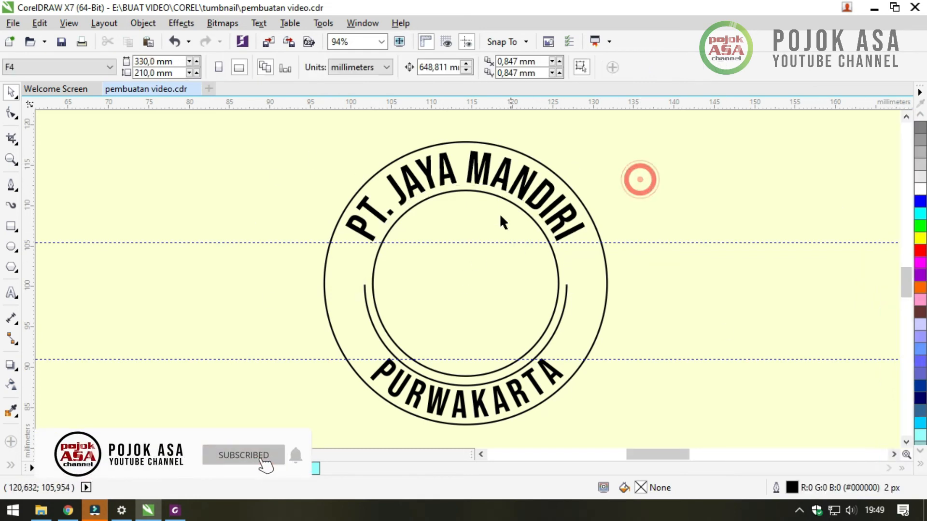
left_click(563, 266)
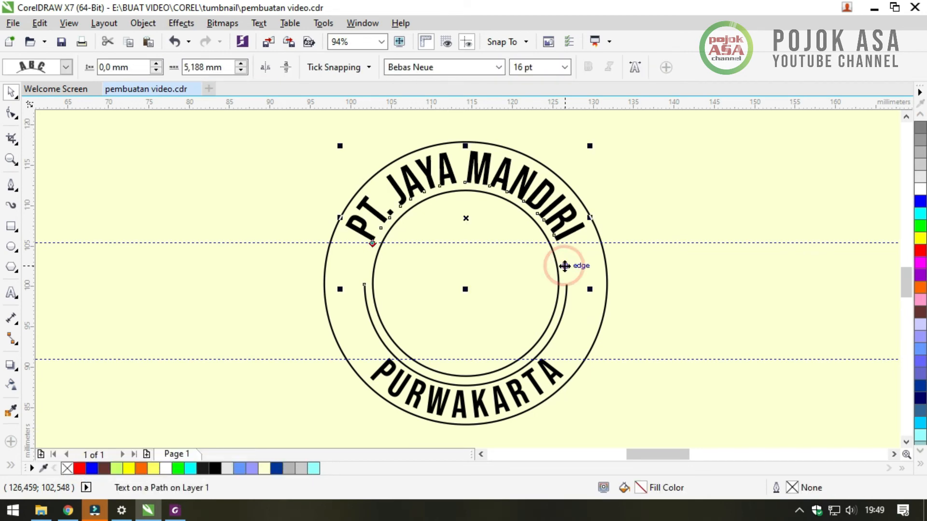
Apply a red outline to the upper half-circle path under the PT. JAYA MANDIRI text and undo it
left_click(564, 266)
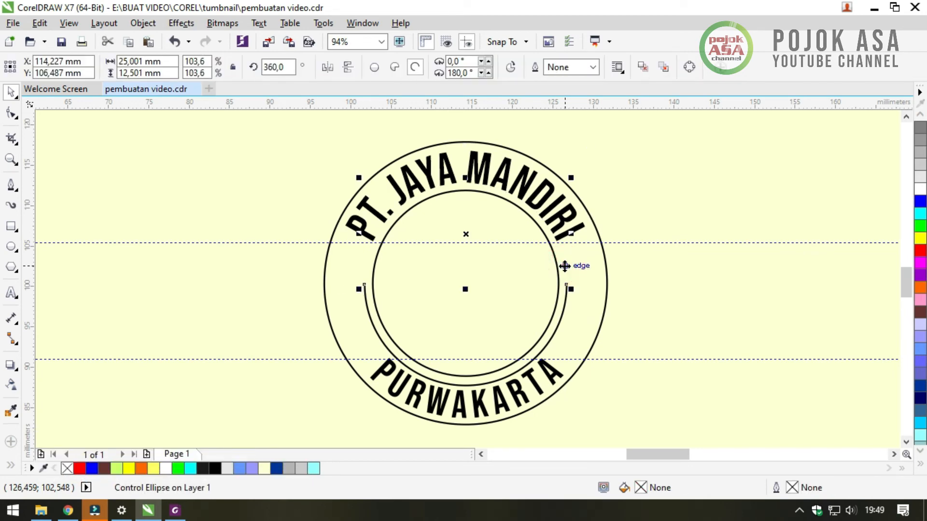
right_click(920, 252)
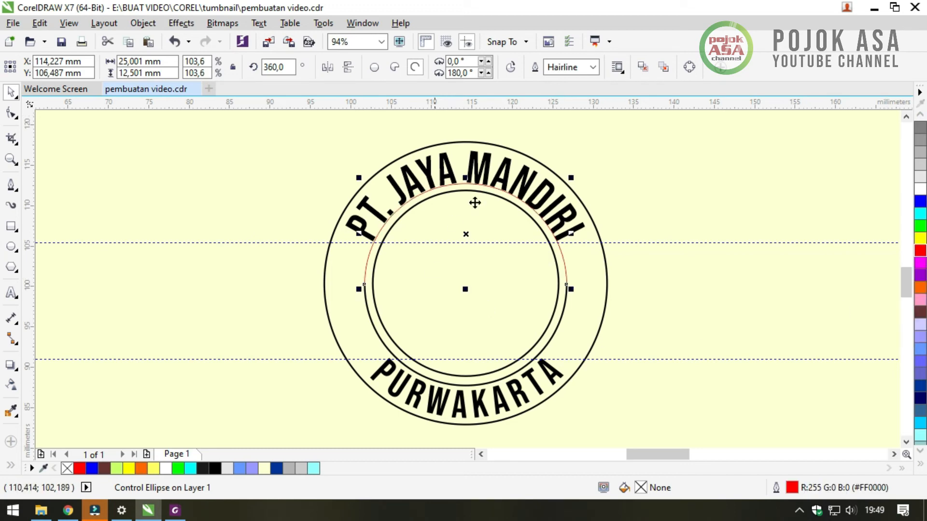
left_click(655, 208)
key("ctrl+z")
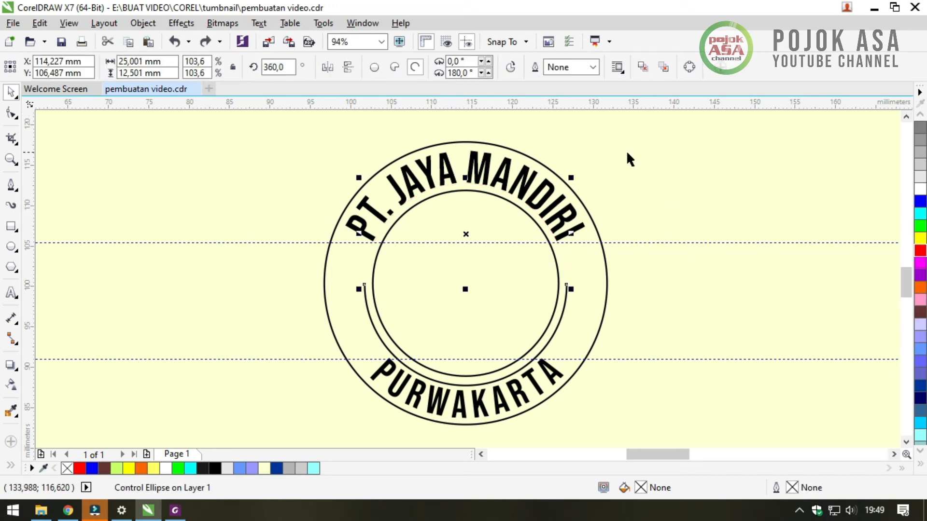
left_click(630, 155)
Insert the letters DFD before MANDIRI in the upper curved text as an editing test and undo the insertion
double_click(543, 202)
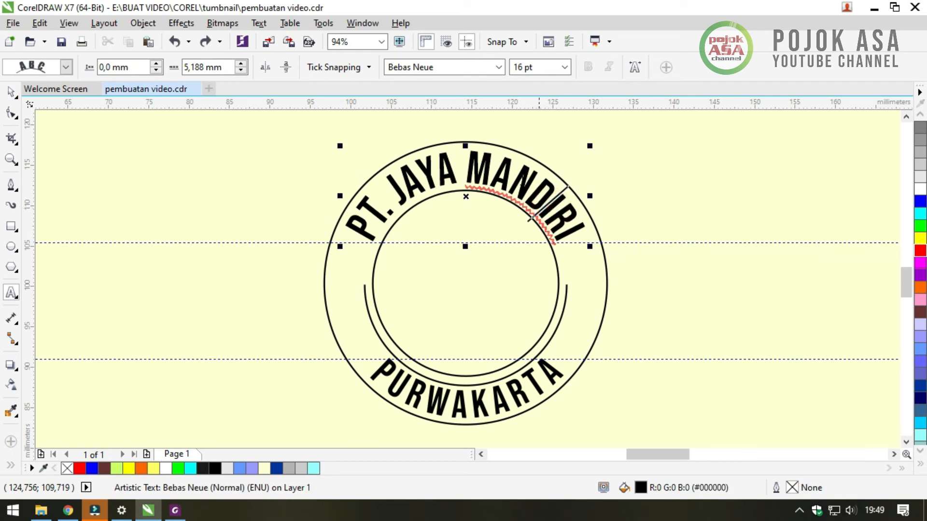
left_click(460, 172)
type("DFD")
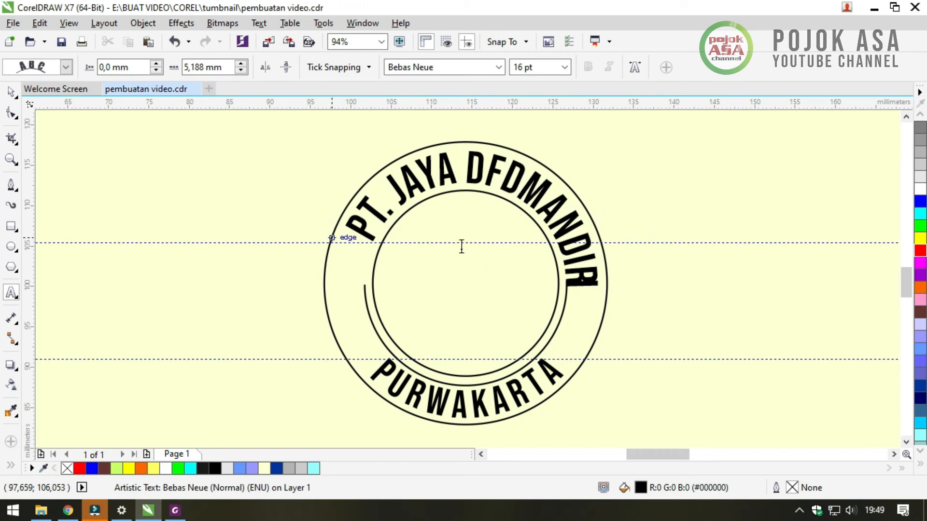
key("ctrl+z")
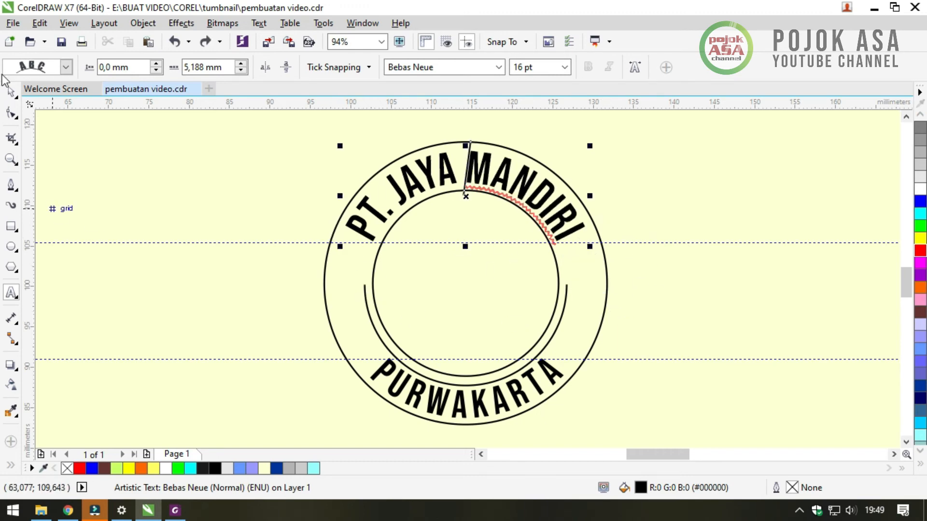
key("Escape")
left_click(624, 141)
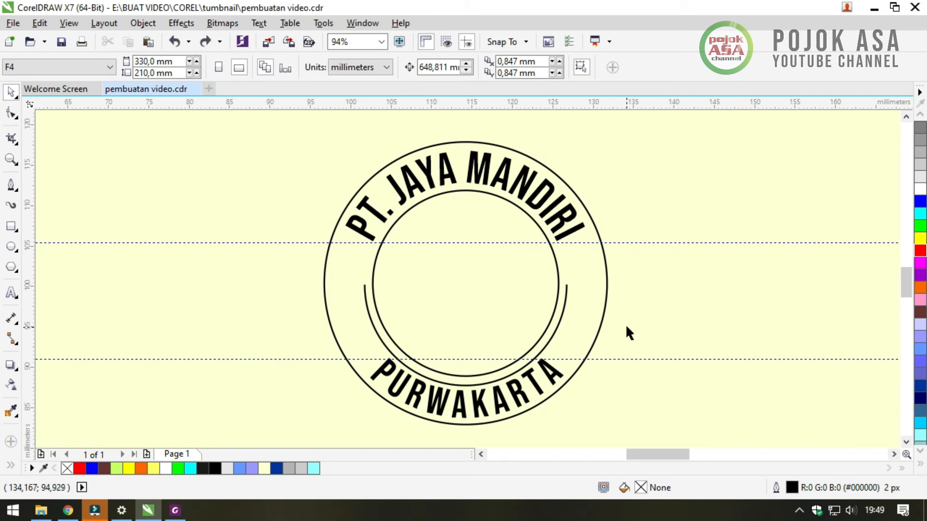
Remove the outline colour from the lower half-circle path that carries the PURWAKARTA text, keeping the path itself
left_click(562, 316)
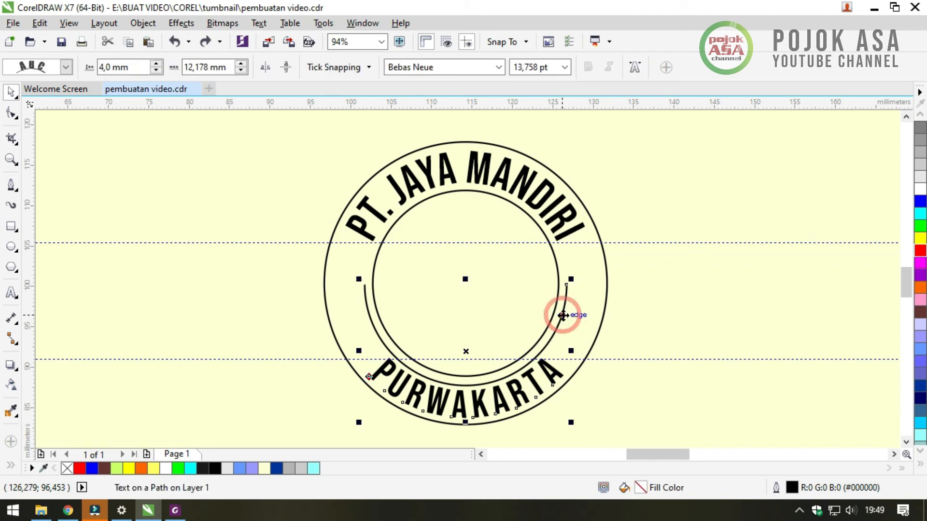
left_click(561, 318)
left_click(561, 324)
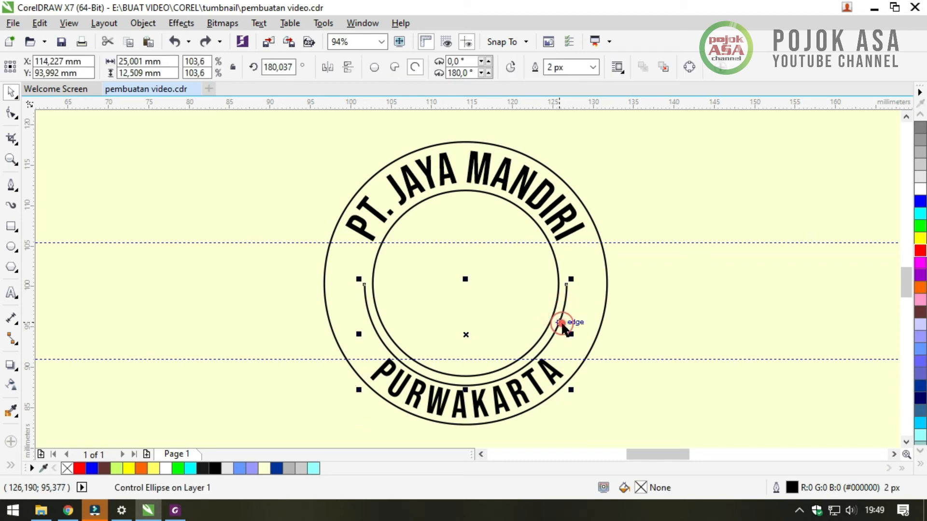
left_click(920, 464)
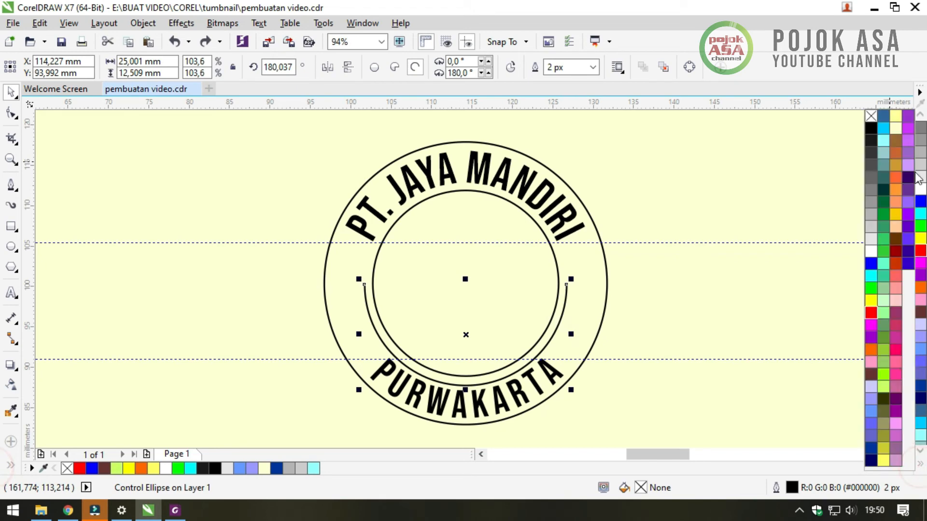
right_click(871, 116)
left_click(670, 285)
left_click(532, 381)
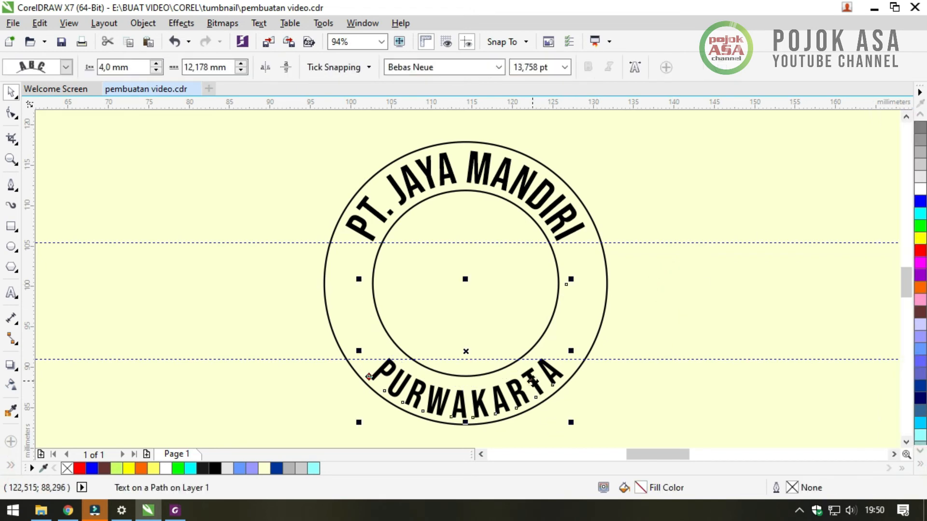
left_click(657, 189)
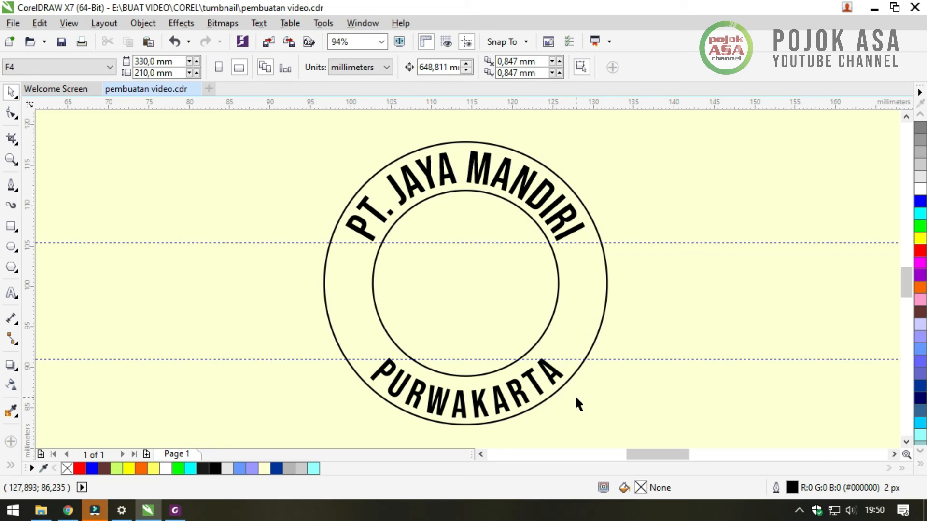
Select the PURWAKARTA text and set its distance from the path to 3.5 mm
scroll(574, 394, "up", 2)
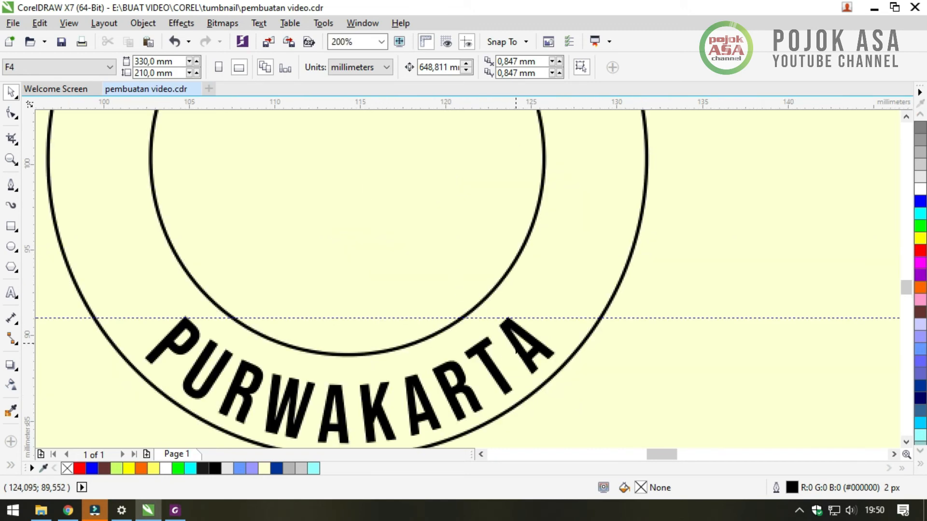
scroll(515, 342, "up", 2)
scroll(531, 347, "down", 2)
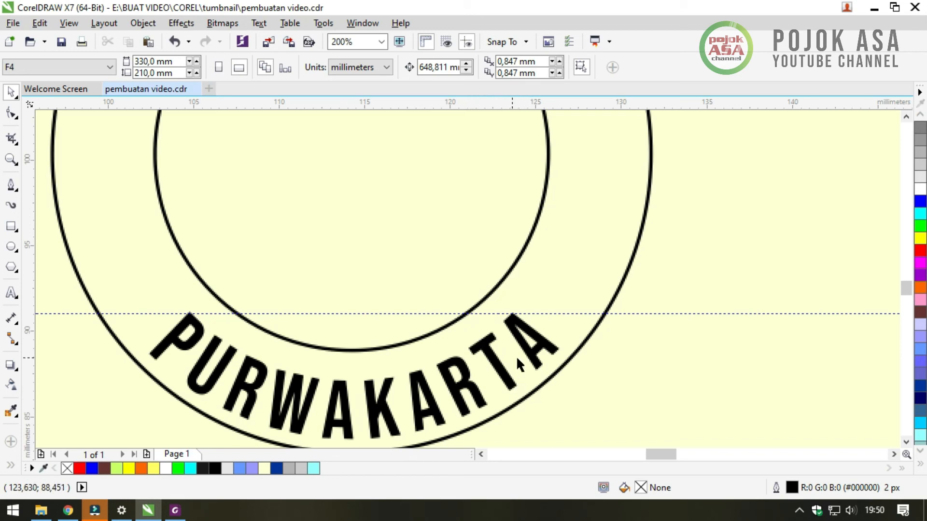
left_click(506, 382)
left_click(607, 384)
left_click(506, 371)
left_click(498, 367)
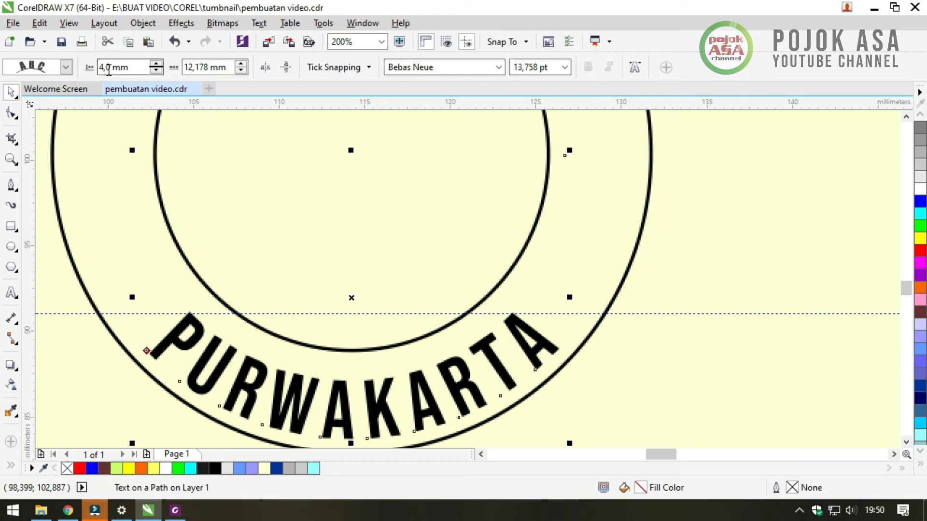
left_click(156, 71)
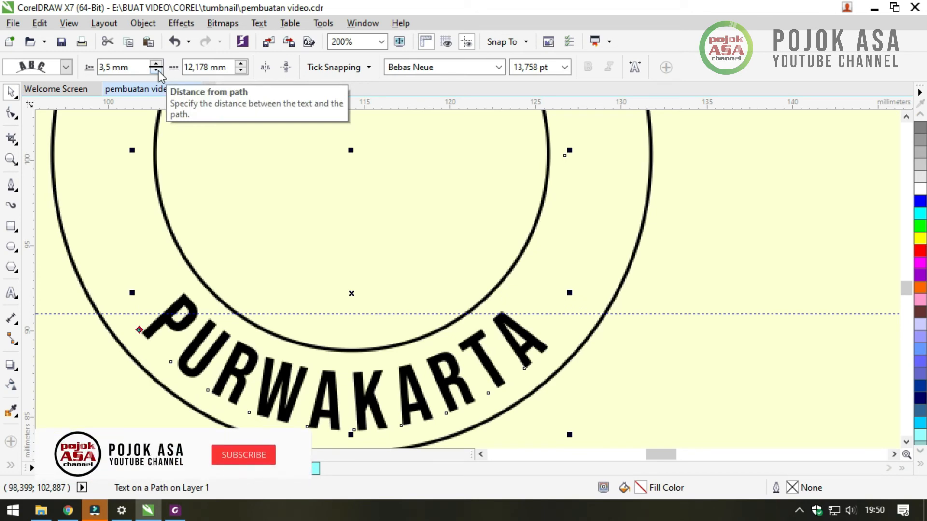
Fine-tune the PURWAKARTA text's distance from its path, trying 3.6 mm and settling on 3.4 mm
left_click_drag(114, 69, 108, 72)
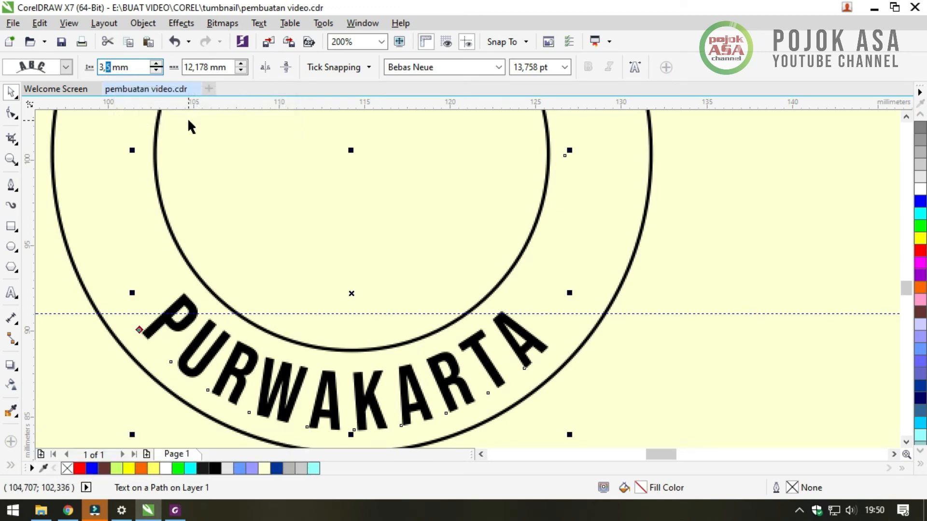
type("6")
key("Return")
left_click(107, 67)
type("4")
key("Return")
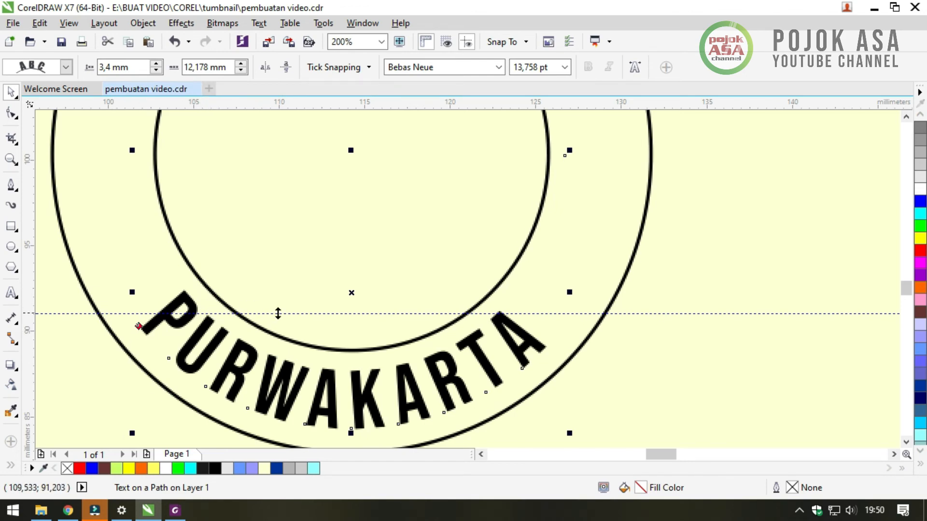
Select the PT. JAYA MANDIRI text and set its distance from the path to 0.3 mm
scroll(277, 313, "down", 2)
scroll(315, 184, "up", 2)
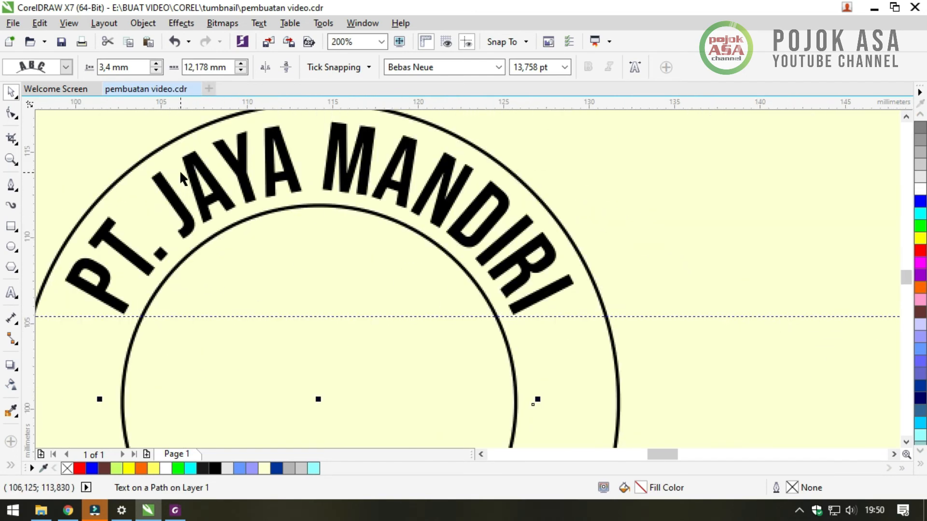
scroll(382, 235, "down", 2)
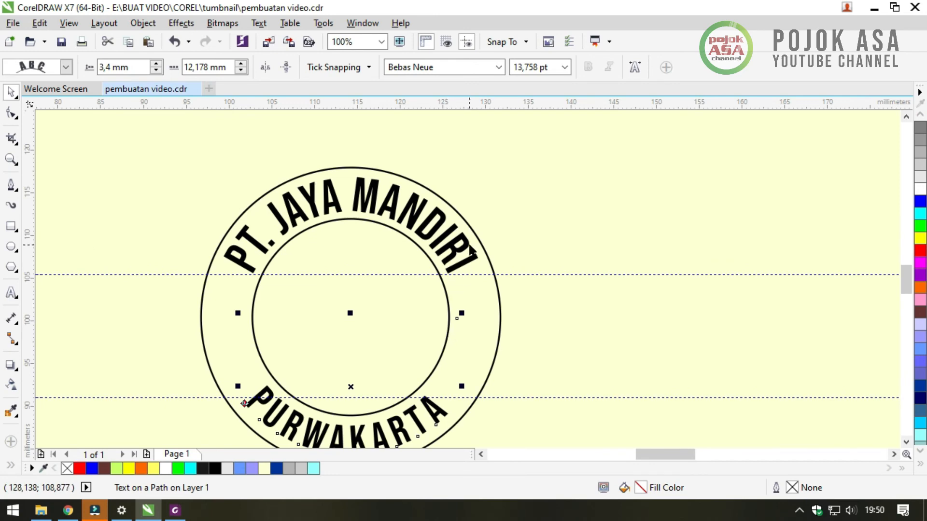
scroll(468, 245, "up", 2)
scroll(468, 245, "up", 2)
left_click(447, 247)
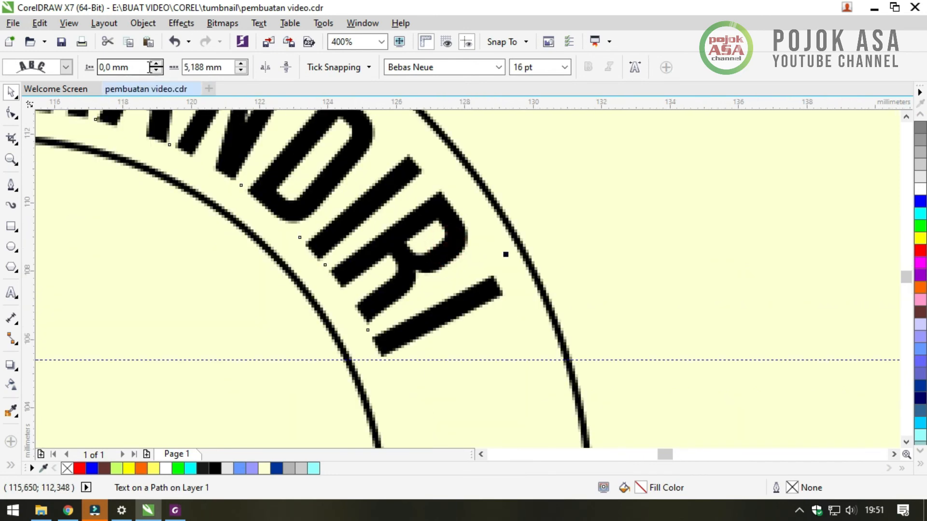
left_click(155, 63)
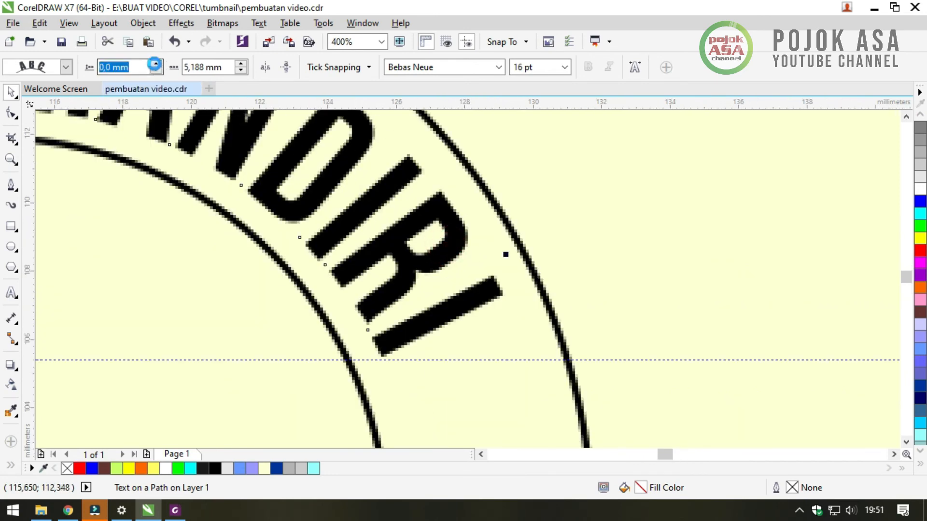
left_click(112, 70)
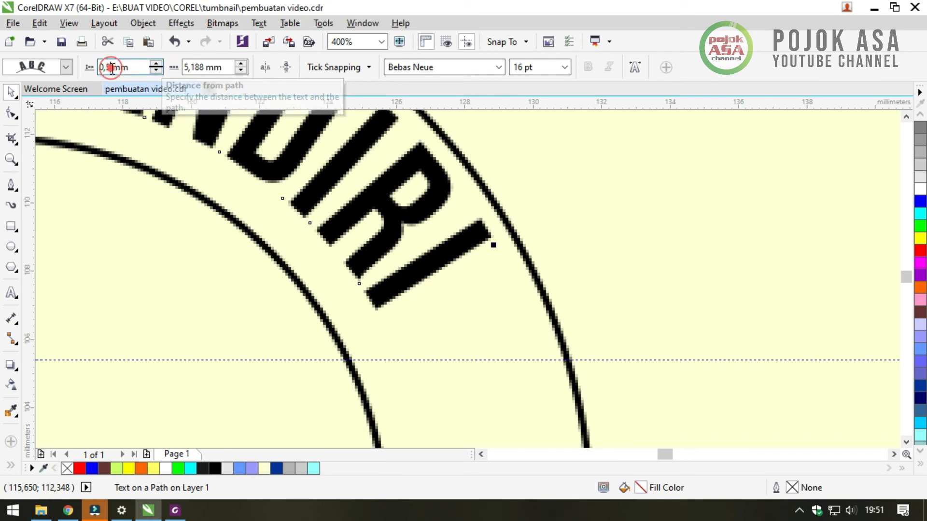
key("BackSpace")
type("3")
key("Return")
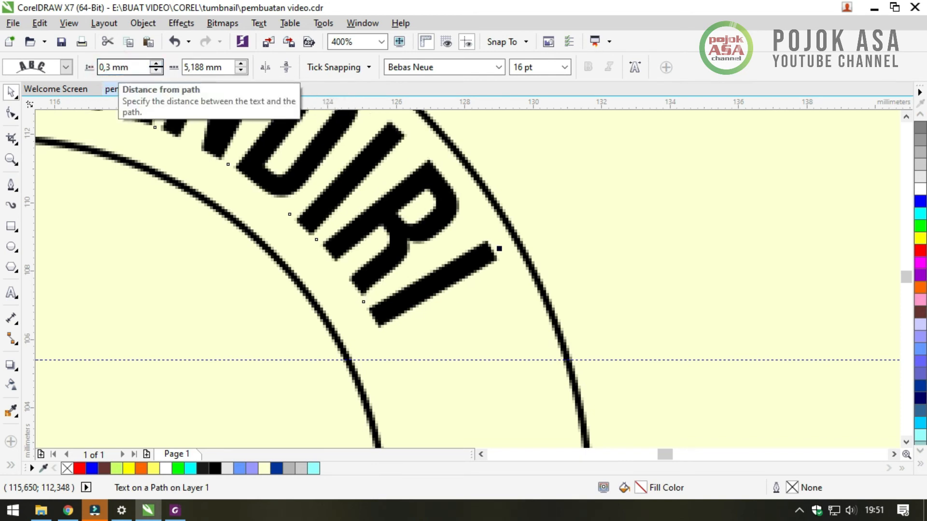
Lower the PT. JAYA MANDIRI text's distance from its path to 0.2 mm and deselect the text
left_click(111, 69)
key("BackSpace")
type("2")
key("Return")
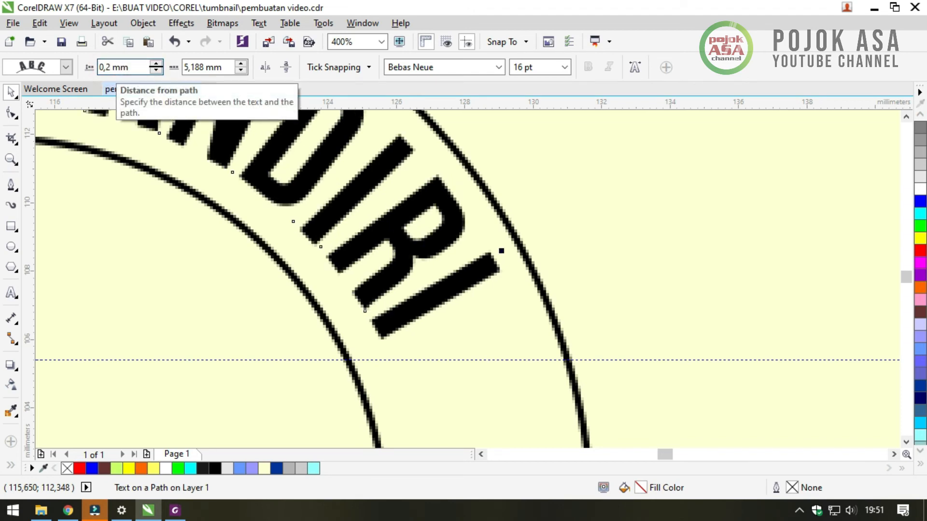
left_click(581, 256)
Examine the curved texts in the whole stamp and compare the design with the blue reference stamp on the cyan background
scroll(546, 260, "down", 4)
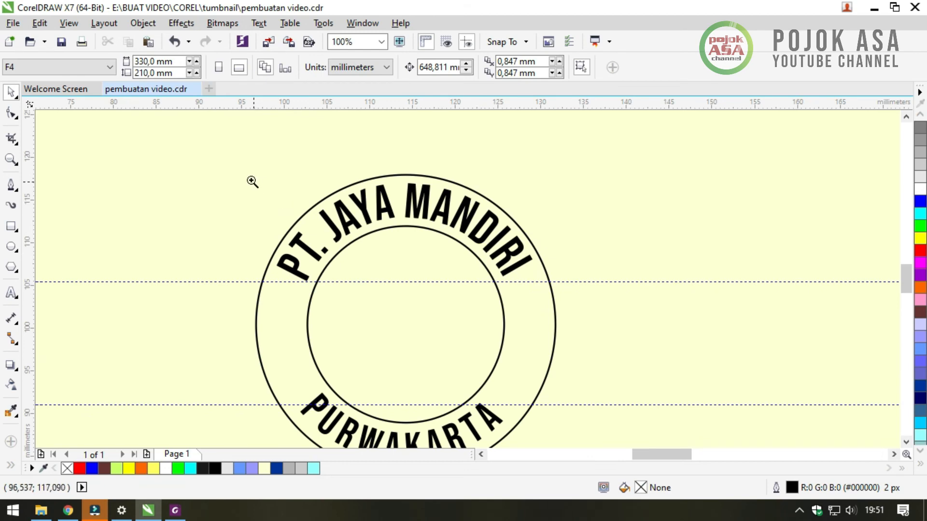
scroll(242, 173, "down", 3)
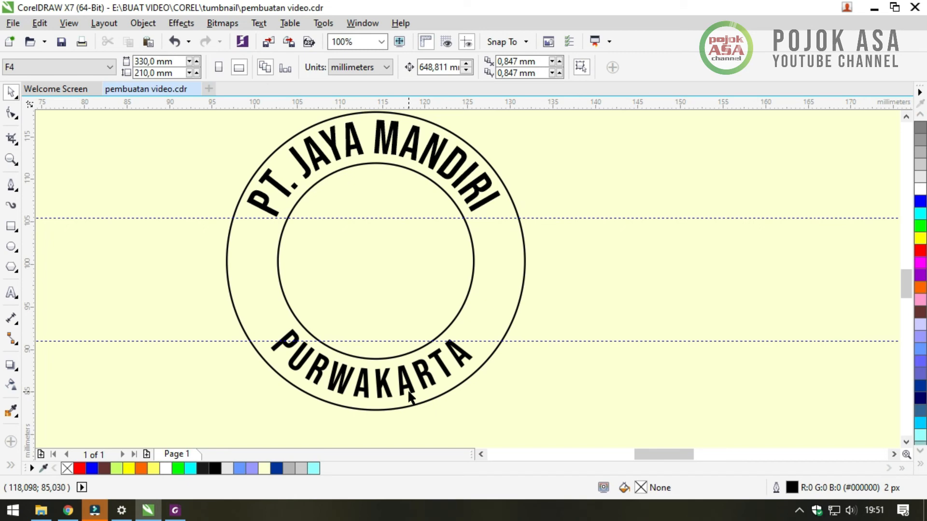
scroll(382, 280, "down", 1)
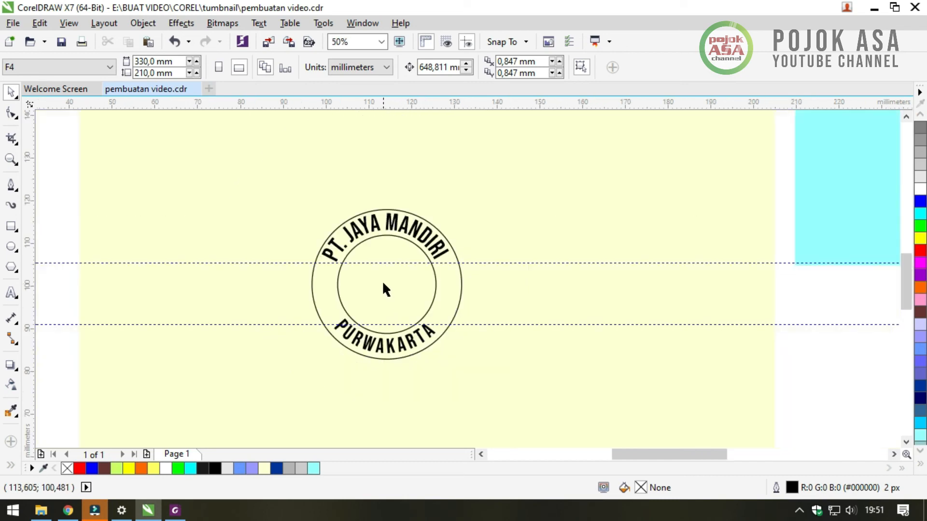
scroll(383, 284, "up", 1)
scroll(381, 207, "down", 1)
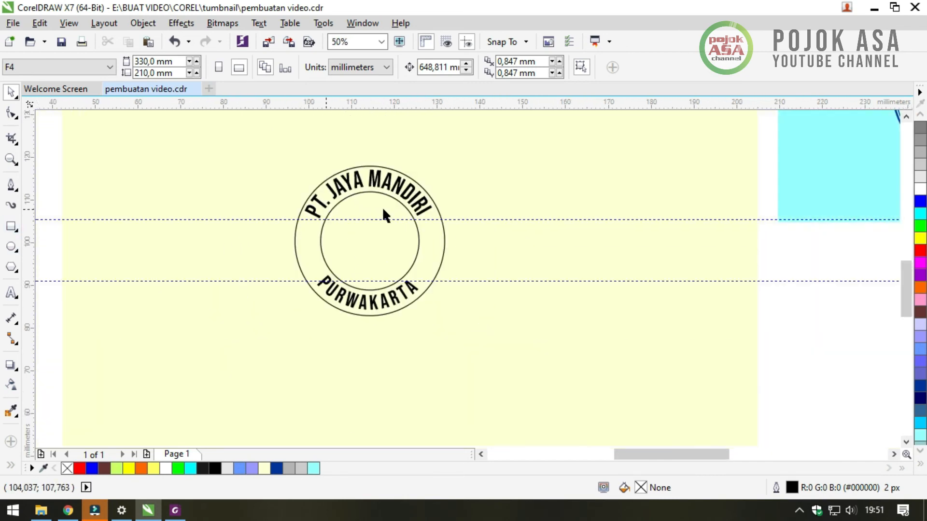
scroll(560, 226, "down", 1)
scroll(798, 145, "up", 2)
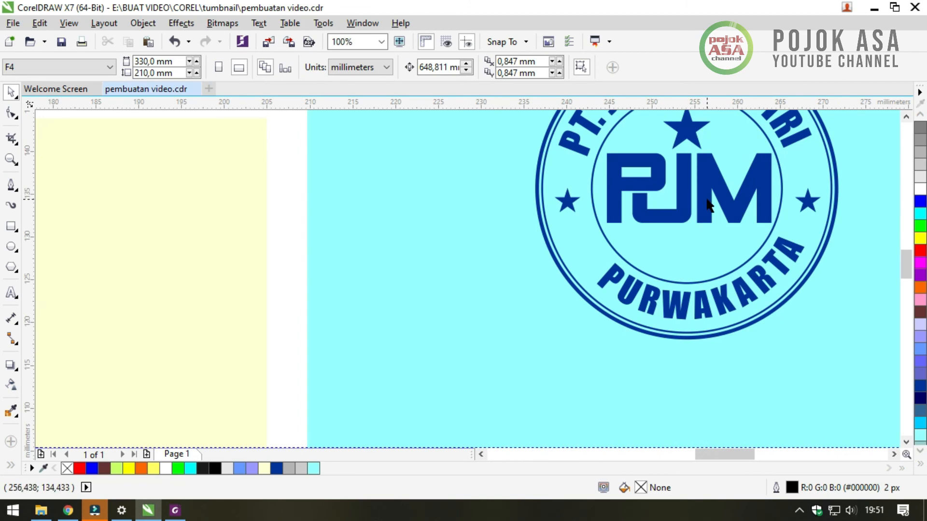
scroll(710, 205, "down", 1)
scroll(703, 208, "down", 1)
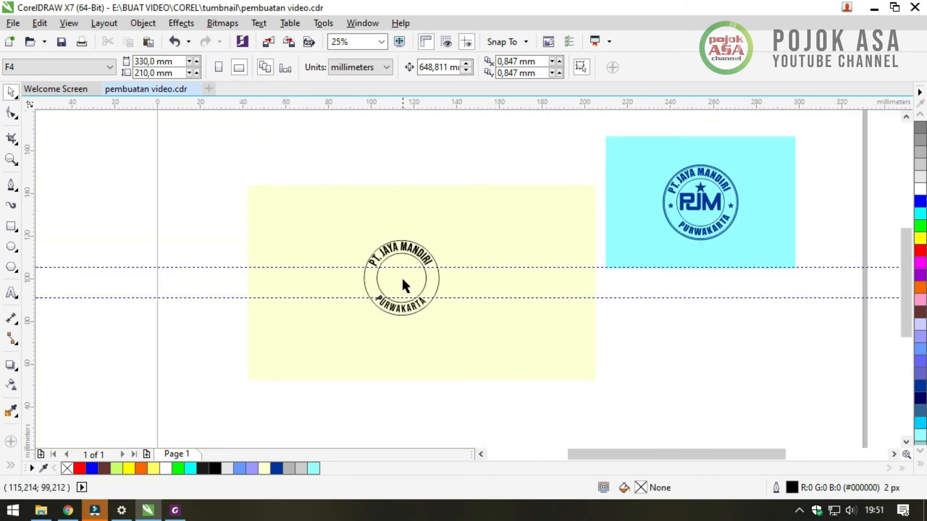
scroll(401, 277, "up", 1)
scroll(402, 277, "up", 1)
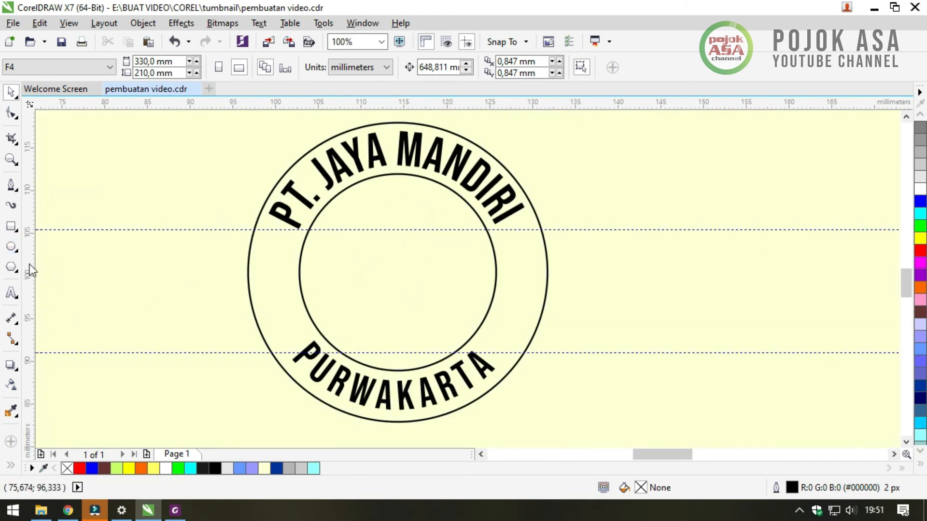
Add the artistic text PJM beside the stamp's inner circle
left_click(11, 295)
left_click(164, 280)
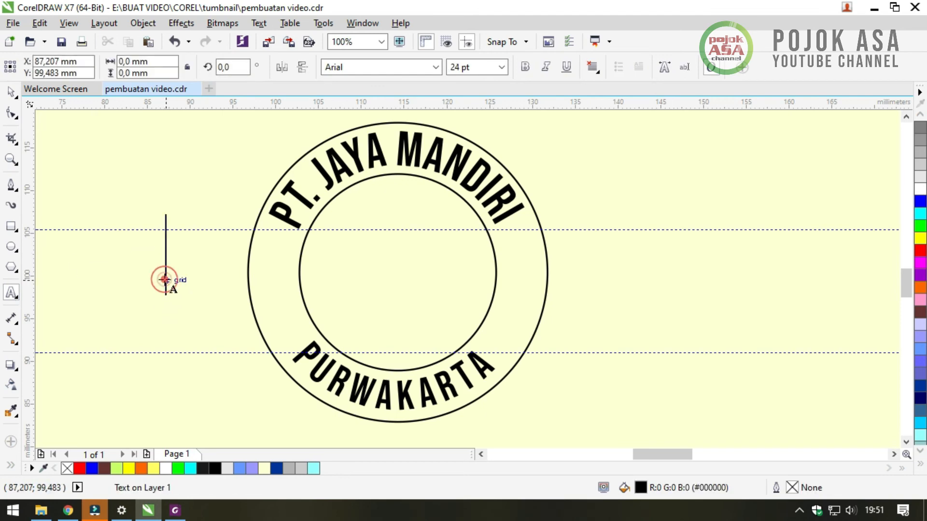
type("PJK")
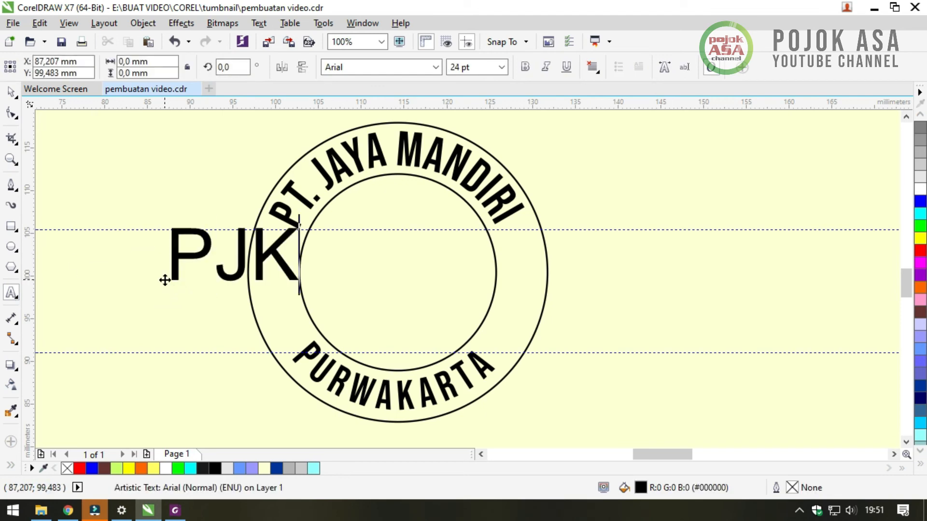
key("BackSpace")
type("M")
key("ctrl+space")
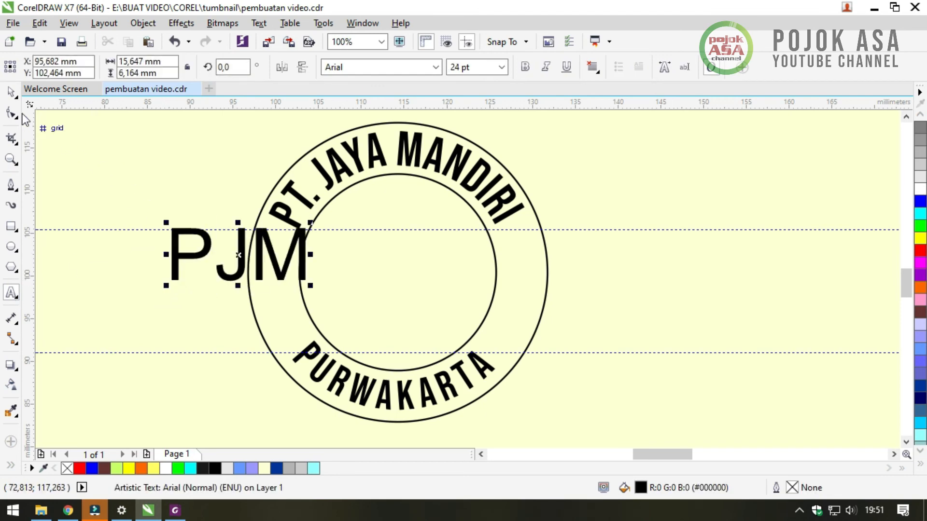
Move the PJM text into the middle of the inner circle and set its font to Alien Encounters Solid
left_click(11, 93)
left_click_drag(236, 254, 396, 274)
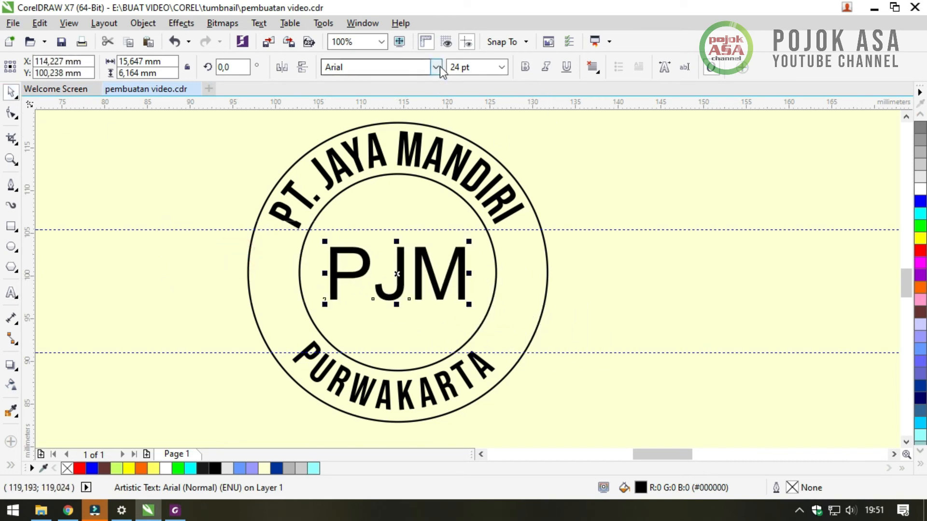
left_click(437, 67)
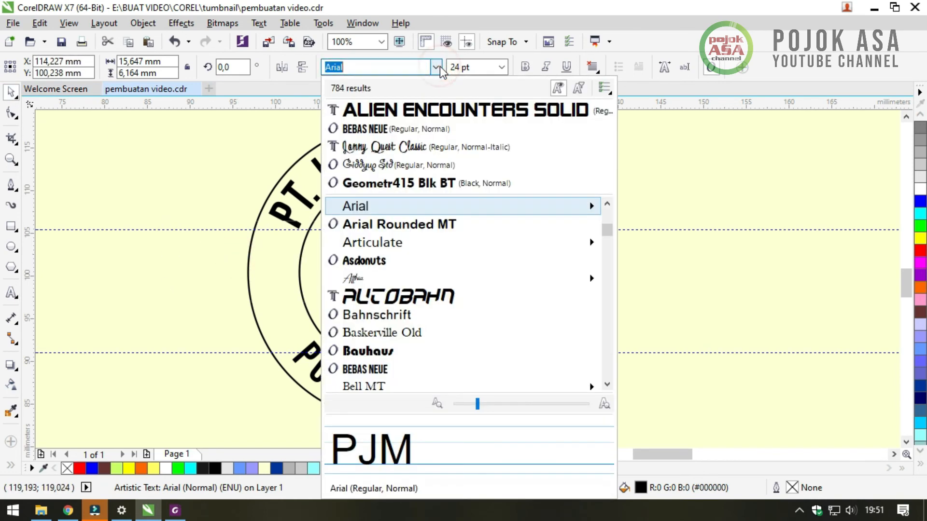
left_click(433, 110)
Enlarge the PJM text proportionally to about 18 mm wide inside the inner circle and deselect it
mouse_move(456, 303)
left_mouse_down()
mouse_move(492, 325)
mouse_move(476, 313)
left_mouse_up()
left_click_drag(480, 275, 476, 274)
left_click(595, 279)
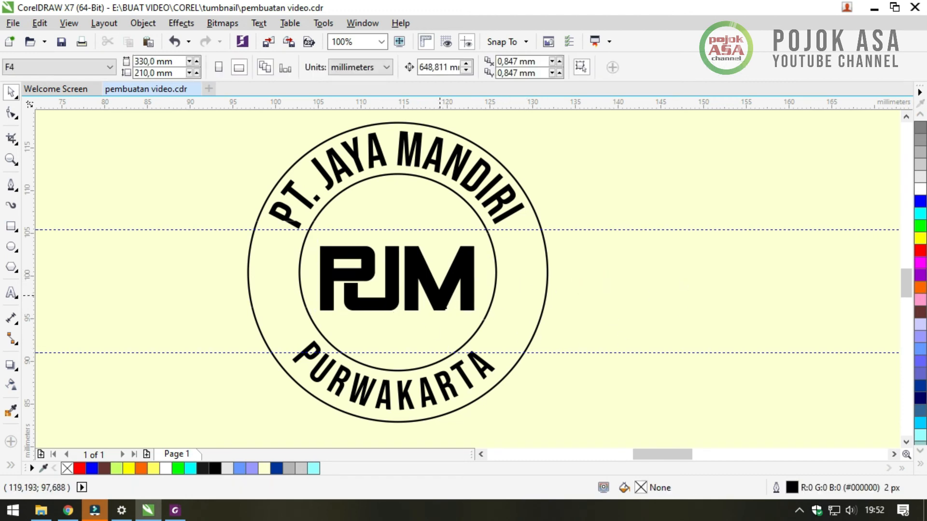
Centre the PJM text horizontally and vertically on the outer circle
left_click(439, 296)
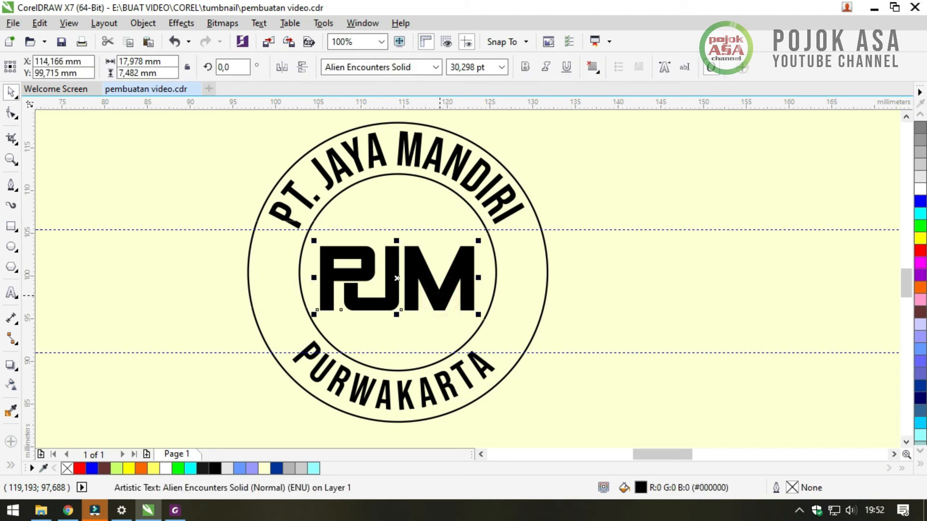
left_click(303, 155, "shift")
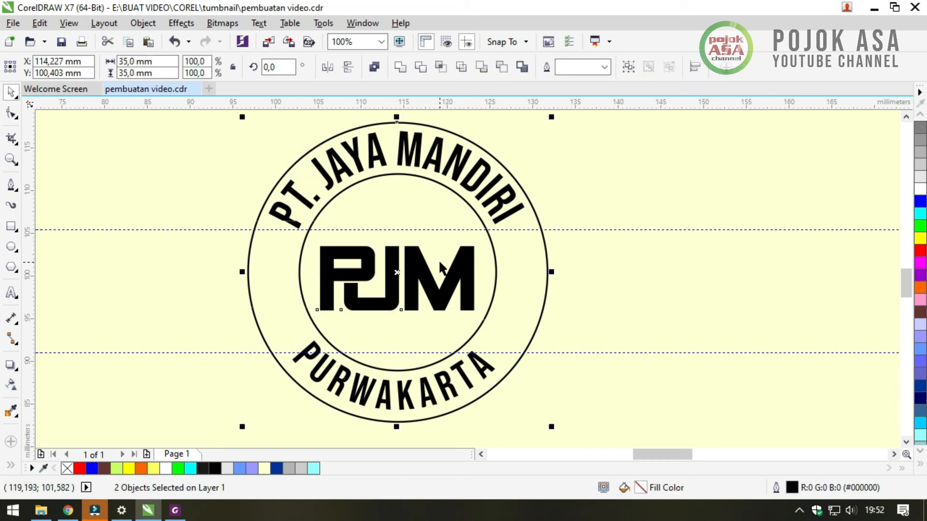
key("e")
key("c")
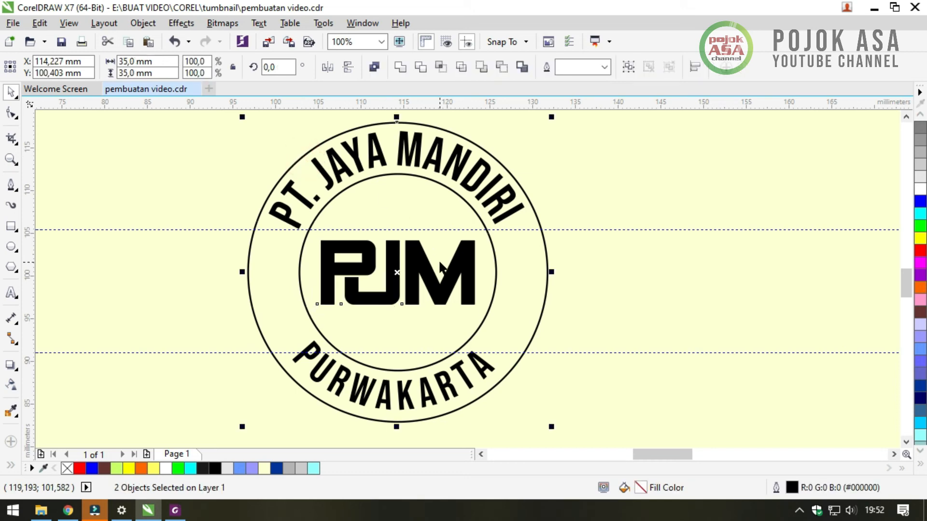
left_click(601, 164)
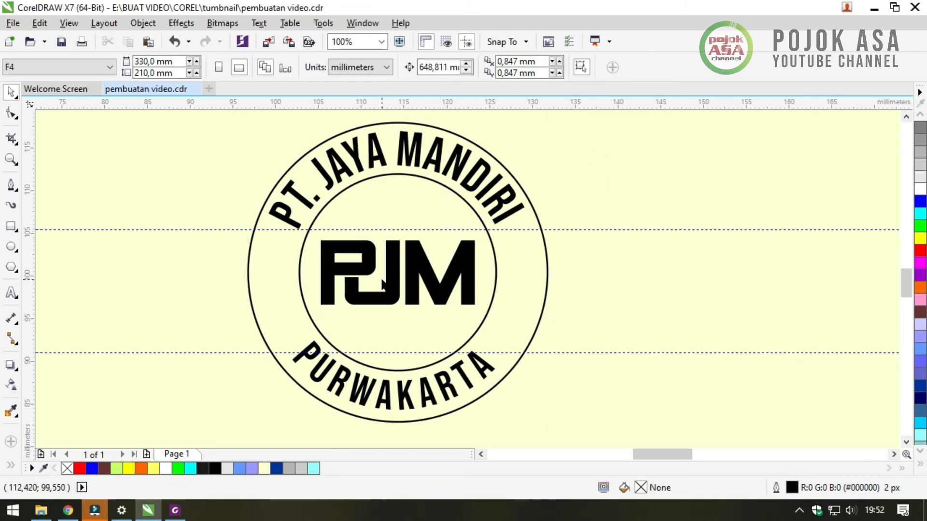
Draw a five-pointed star about 4.8 mm wide inside the inner circle, above the PJM text, following the blue reference stamp
scroll(385, 285, "down", 1)
scroll(386, 284, "down", 1)
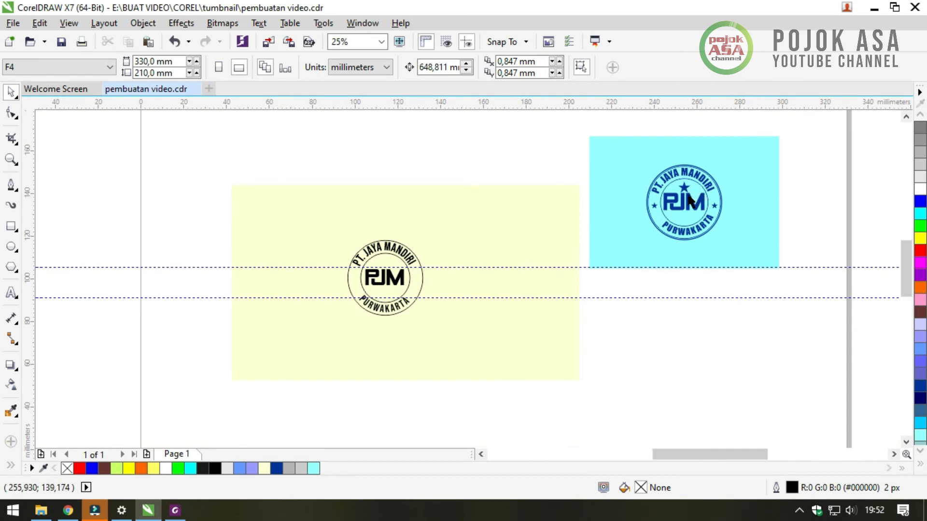
scroll(686, 205, "up", 1)
scroll(684, 229, "down", 1)
scroll(396, 289, "up", 2)
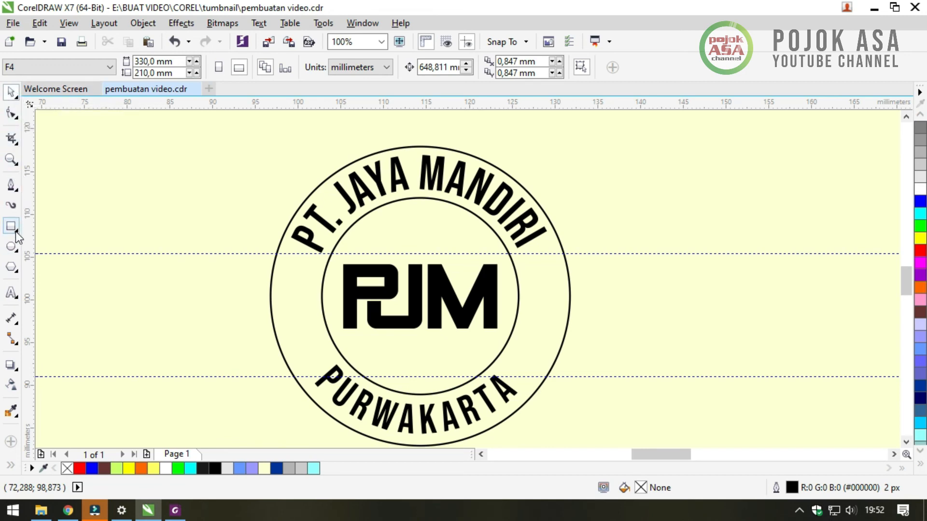
left_click(17, 253)
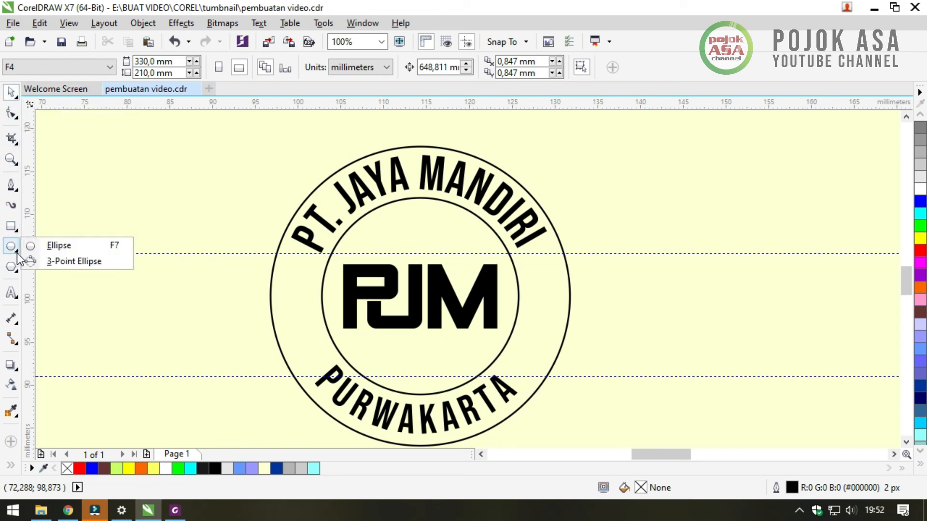
left_click(17, 271)
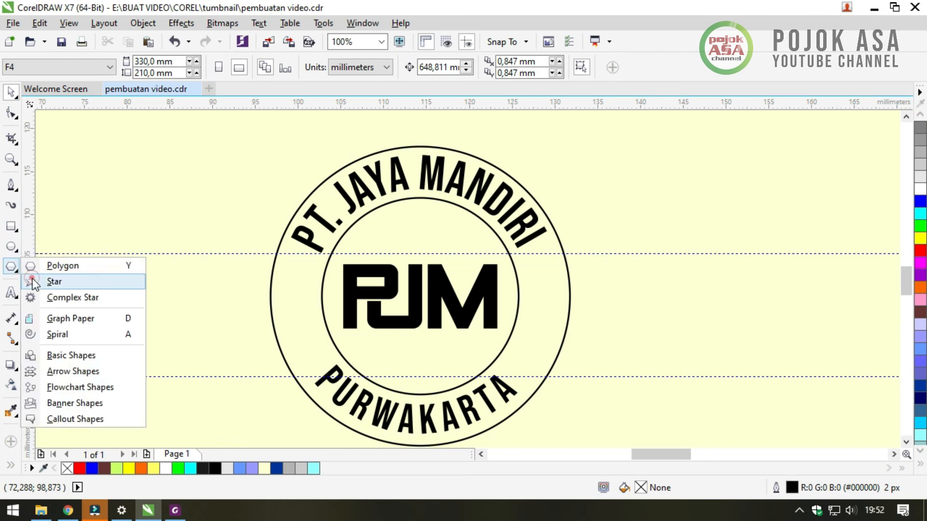
left_click(33, 280)
left_click_drag(407, 215, 442, 264)
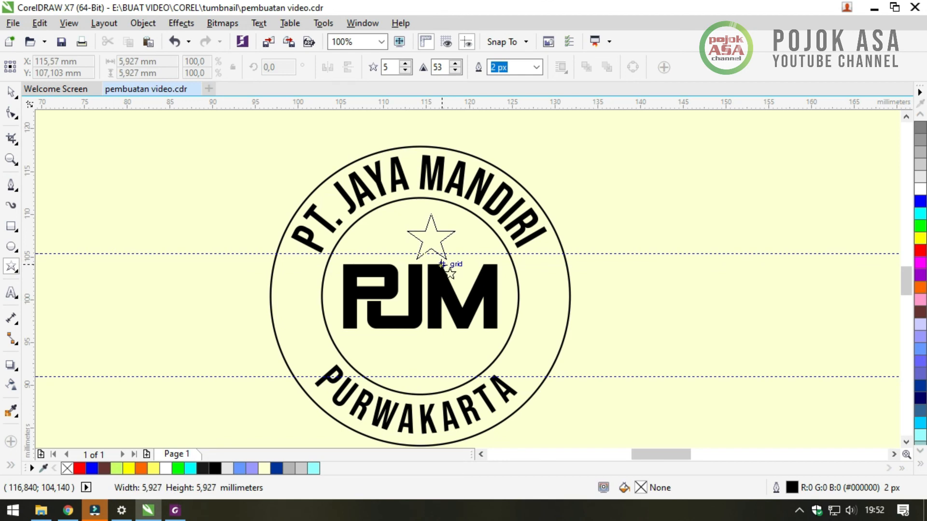
left_click_drag(443, 264, 424, 257)
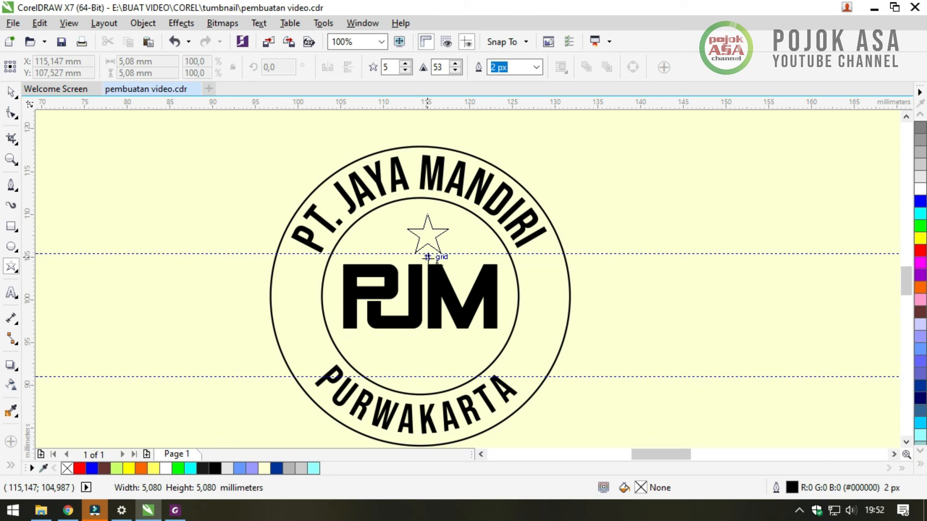
left_click_drag(427, 257, 427, 256)
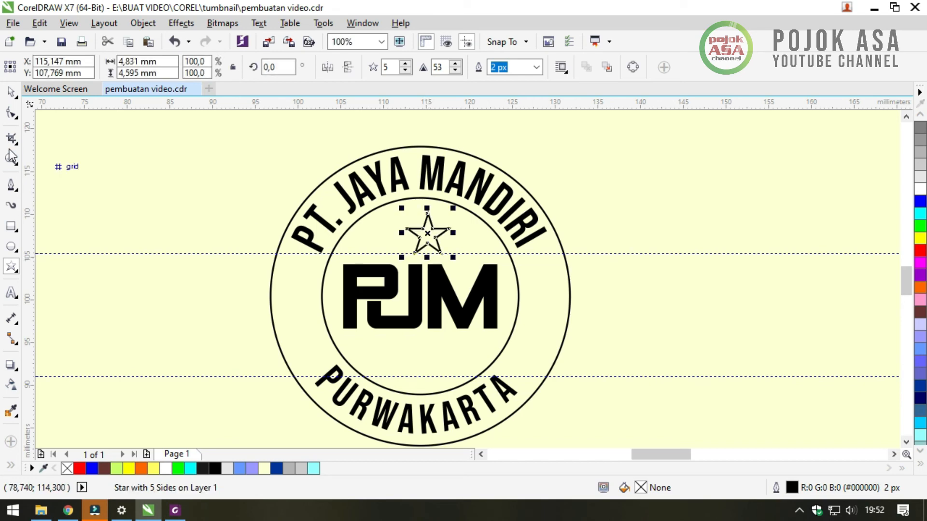
Align the star's vertical centre line with the PJM text
left_click(11, 92)
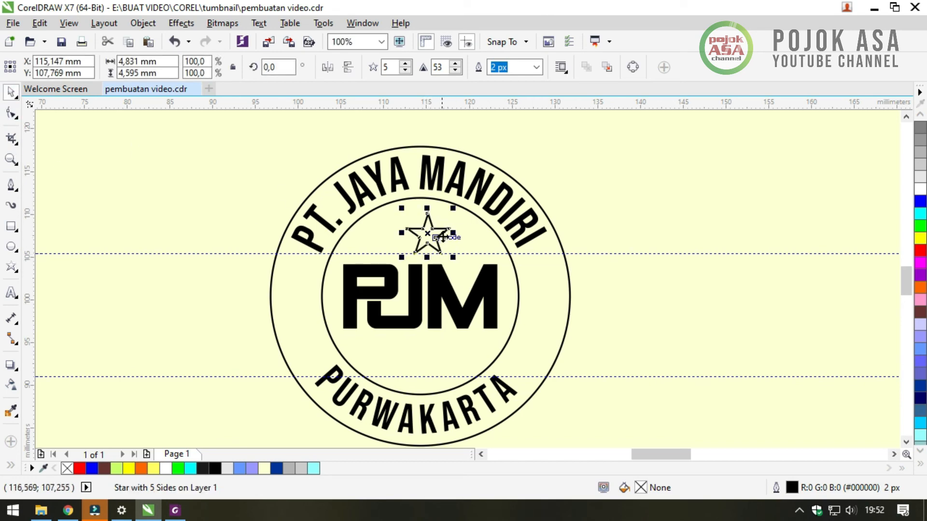
left_click(651, 175)
left_click(421, 231)
left_click(434, 268, "shift")
key("c")
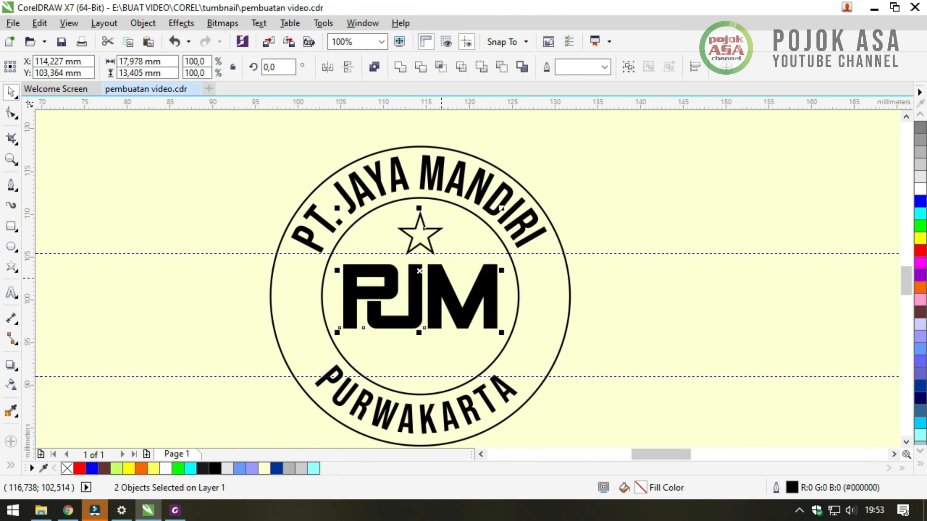
left_click(645, 176)
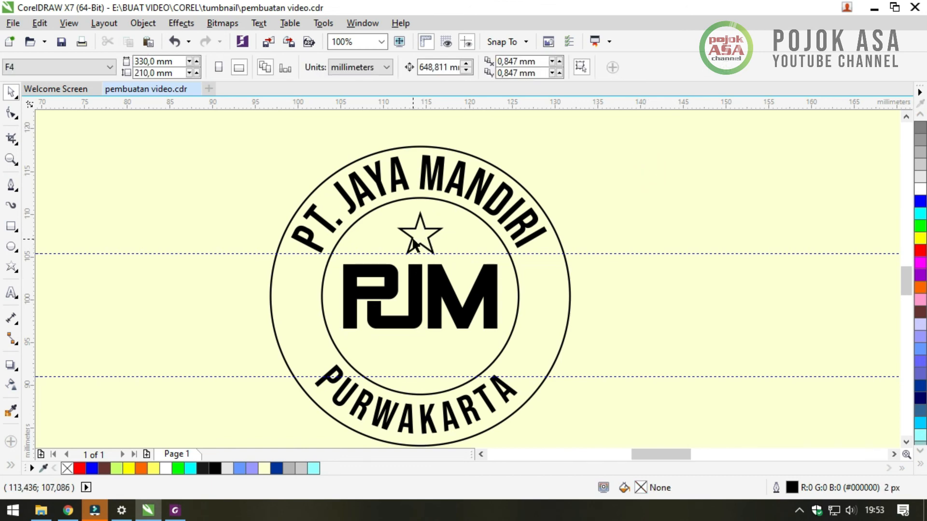
Add two copies of the star, scaled to 75%, on the left and right sides of the ring between the two circles
left_click_drag(423, 239, 310, 314)
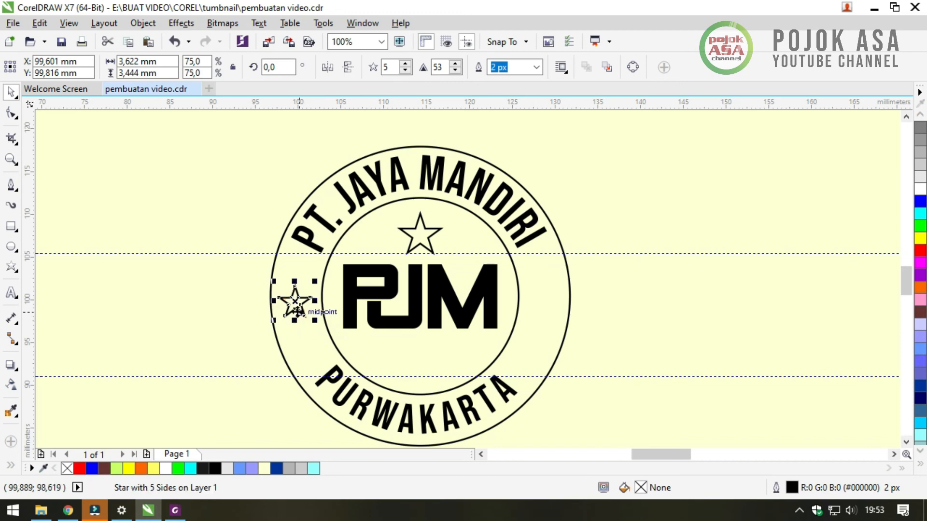
left_click(296, 302)
left_click(295, 305)
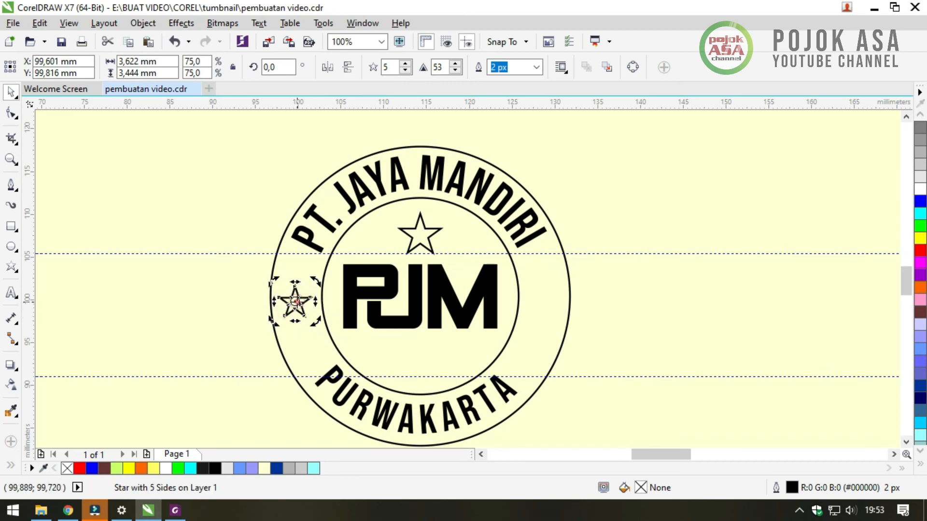
left_click(300, 310)
left_click(666, 302)
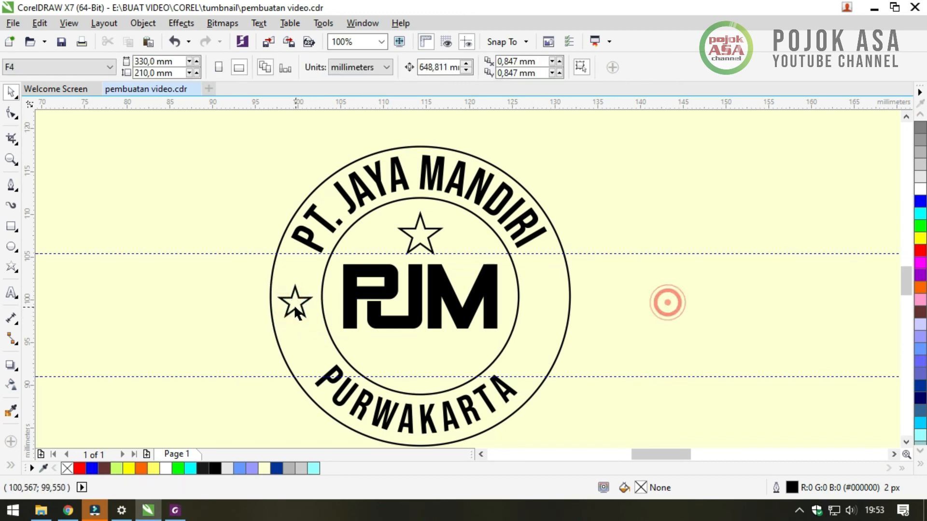
left_click_drag(294, 302, 544, 314)
left_click(618, 201)
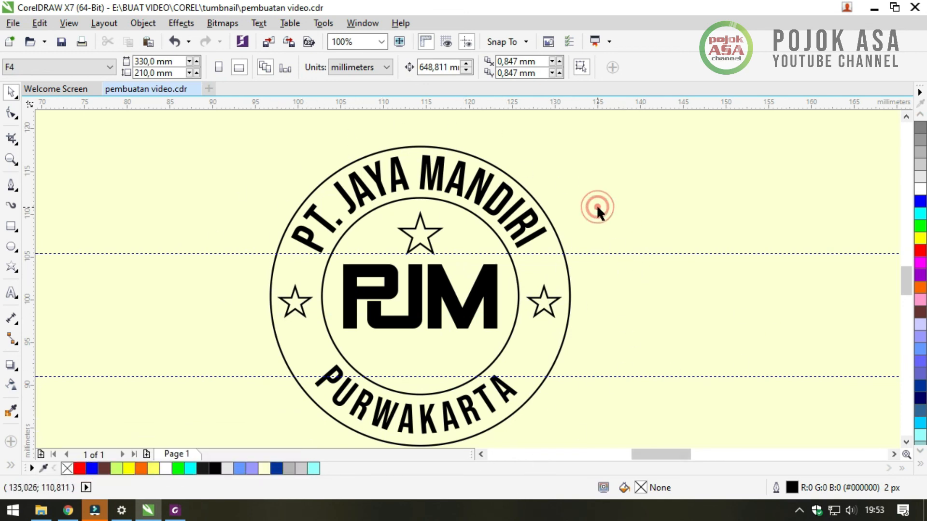
Try a bright blue fill on the PT. JAYA MANDIRI text and undo it
key("F4")
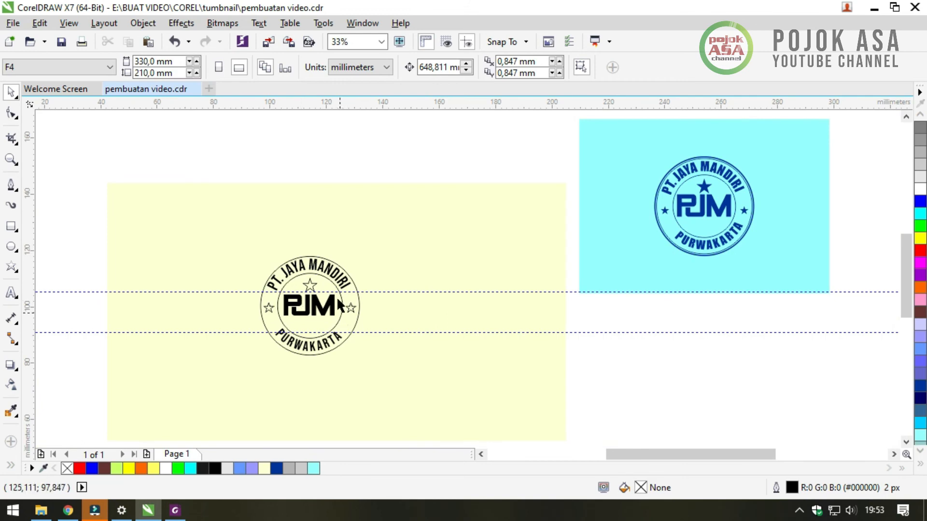
key("F2")
left_click_drag(238, 238, 445, 383)
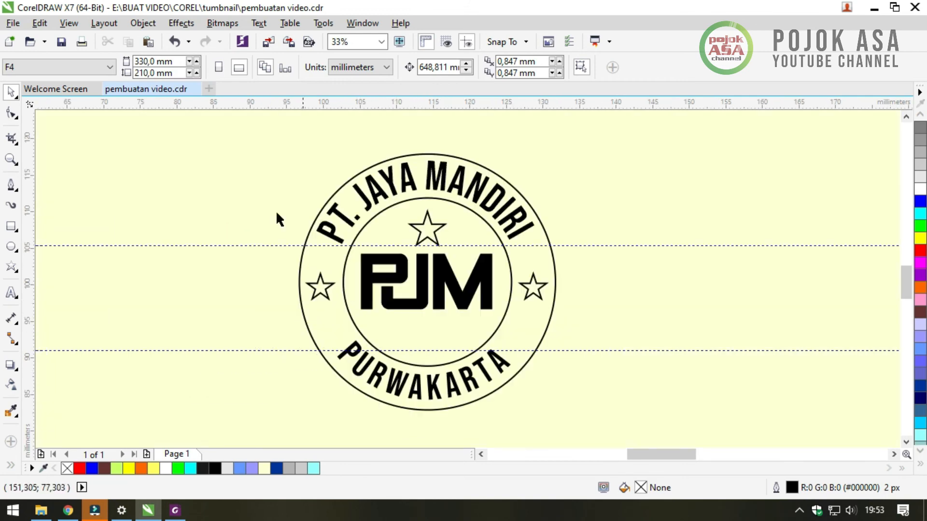
left_click(497, 215)
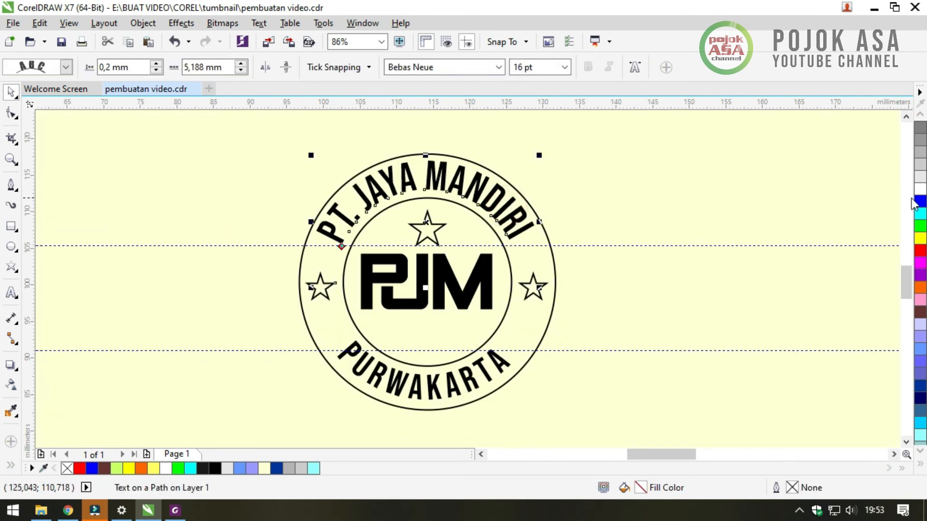
left_click(920, 200)
key("ctrl+z")
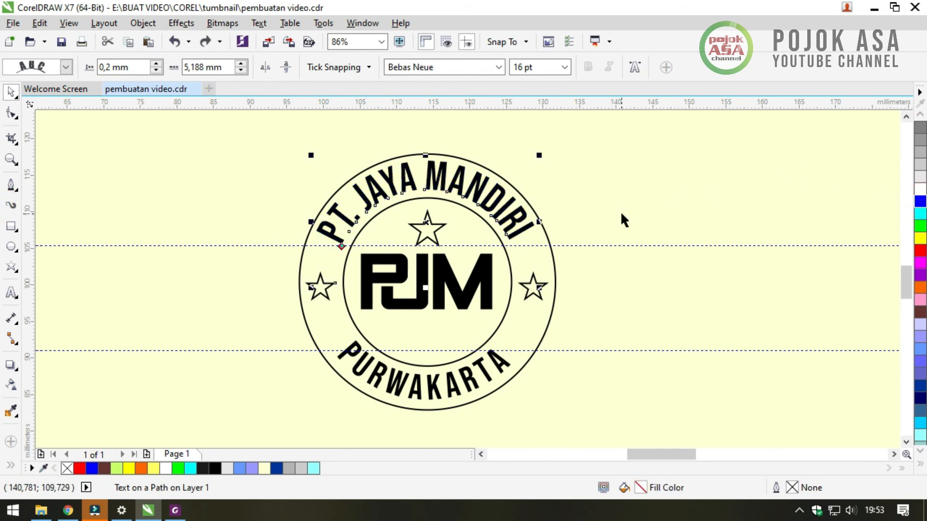
left_click(572, 187)
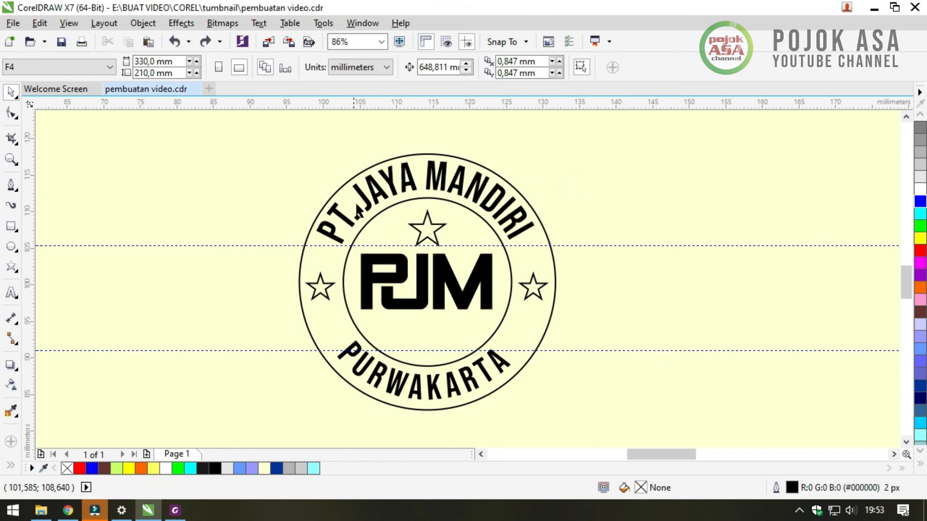
Fill the curved PT. JAYA MANDIRI and PURWAKARTA texts with dark blue #003399
left_click(387, 184)
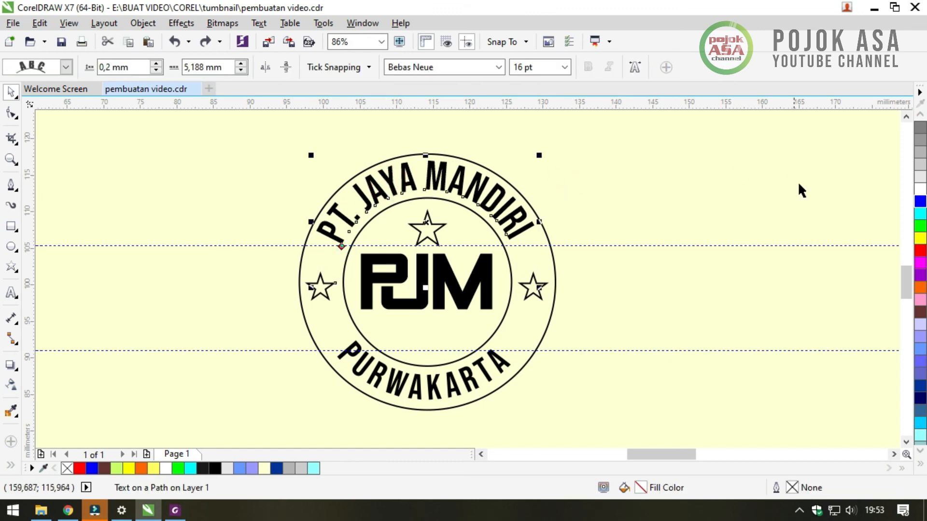
left_click(920, 388)
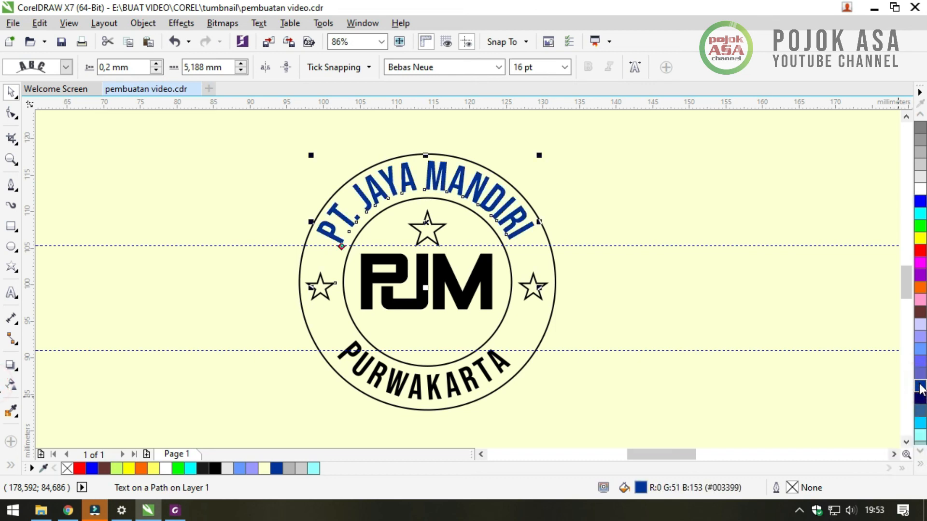
left_click(544, 194)
left_click(491, 378)
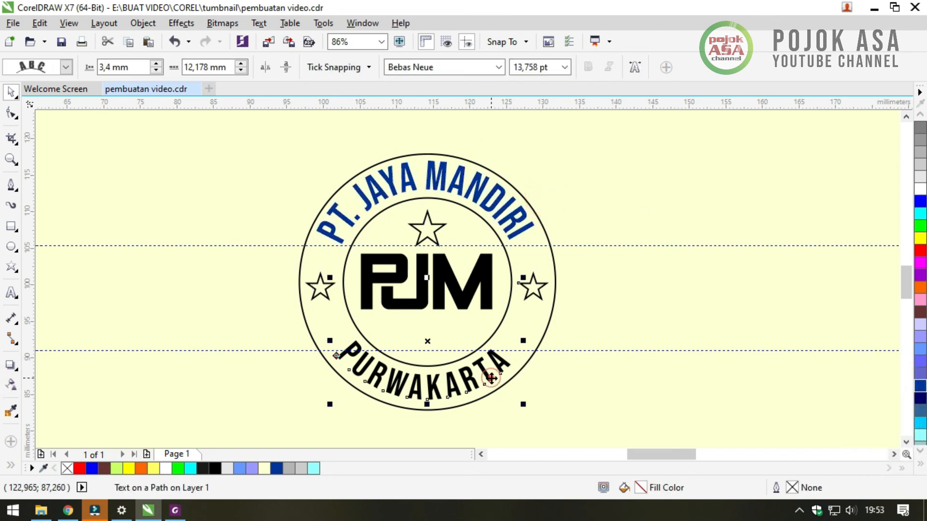
left_click(919, 386)
left_click(529, 282)
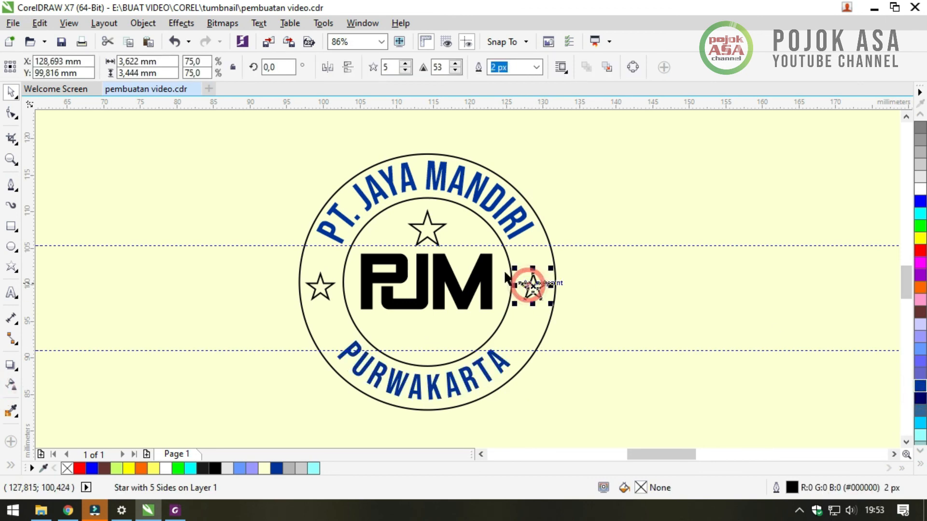
left_click(433, 230, "shift")
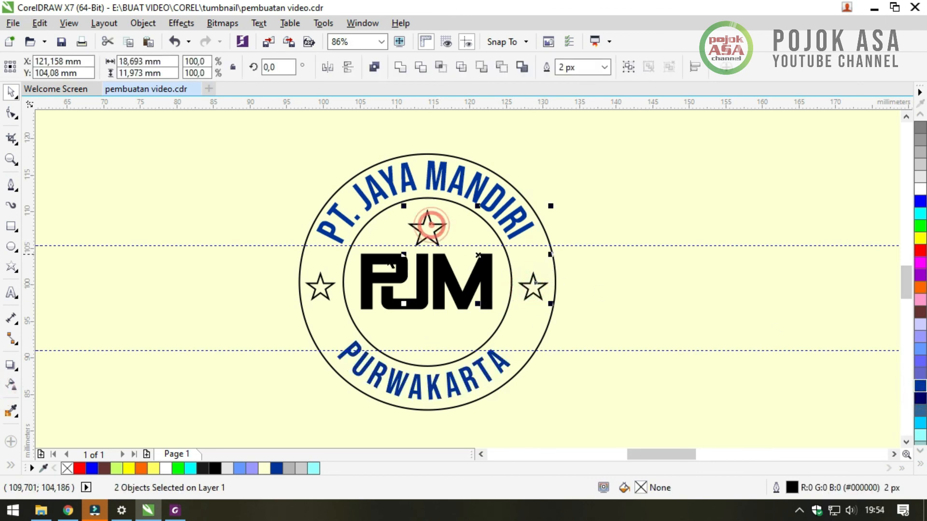
left_click(298, 288, "shift")
left_click(618, 238)
Fill the three stars and the PJM text with the same dark blue as the curved texts
left_click(533, 287)
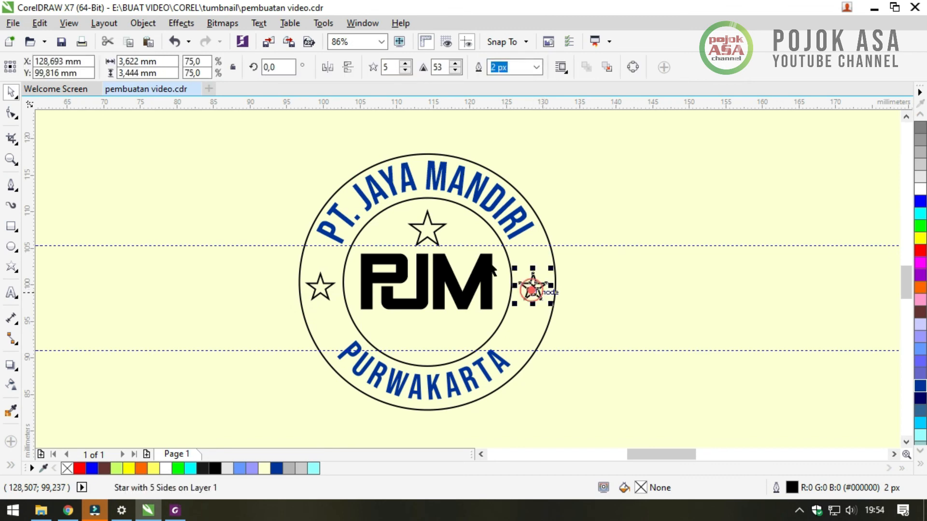
left_click(427, 227, "shift")
left_click(315, 292, "shift")
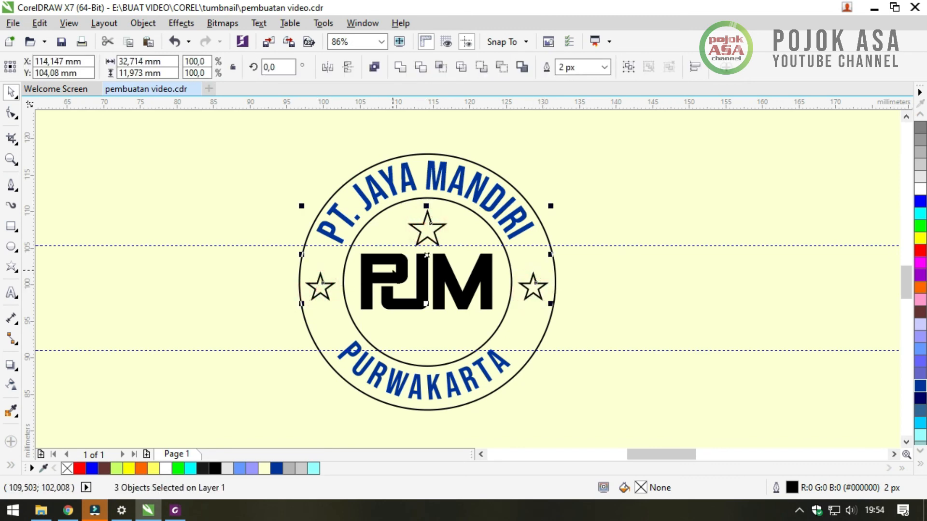
left_click(393, 290, "shift")
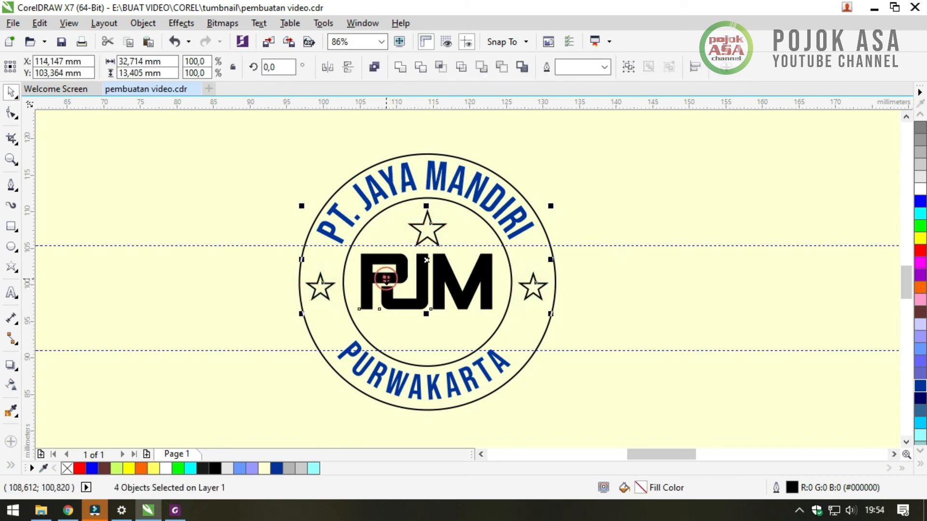
left_click(920, 386)
left_click(610, 192)
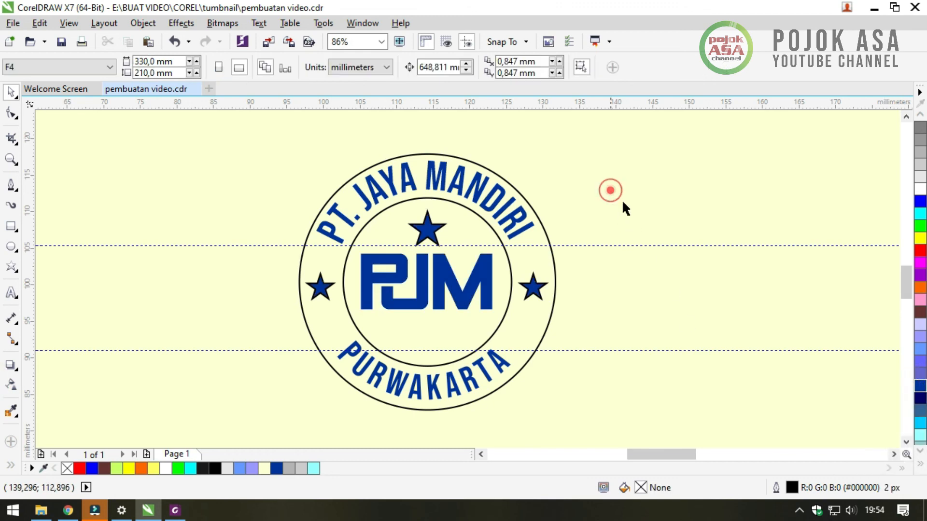
Remove the outline from all three stars, leaving only their dark blue fill
scroll(546, 294, "up", 4)
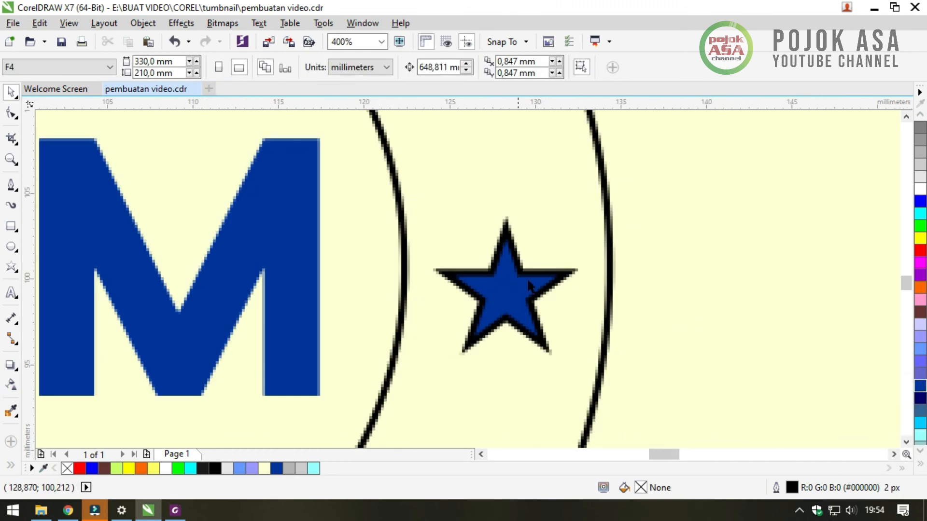
scroll(528, 299, "down", 2)
scroll(529, 303, "down", 1)
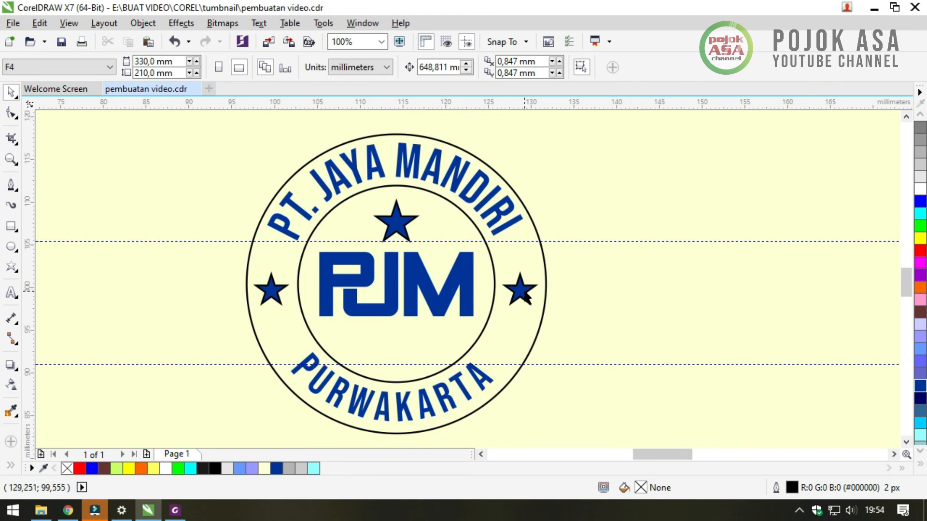
left_click(525, 295)
left_click(396, 222, "shift")
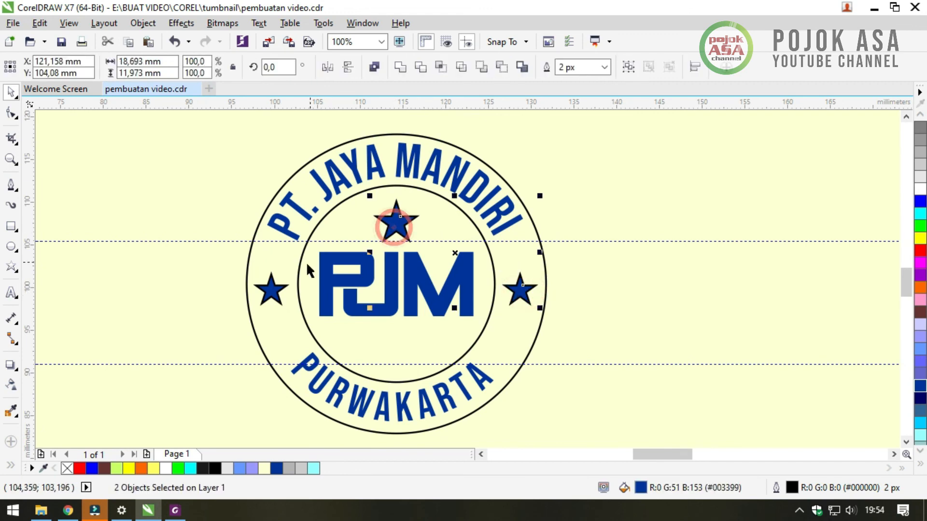
left_click(274, 290, "shift")
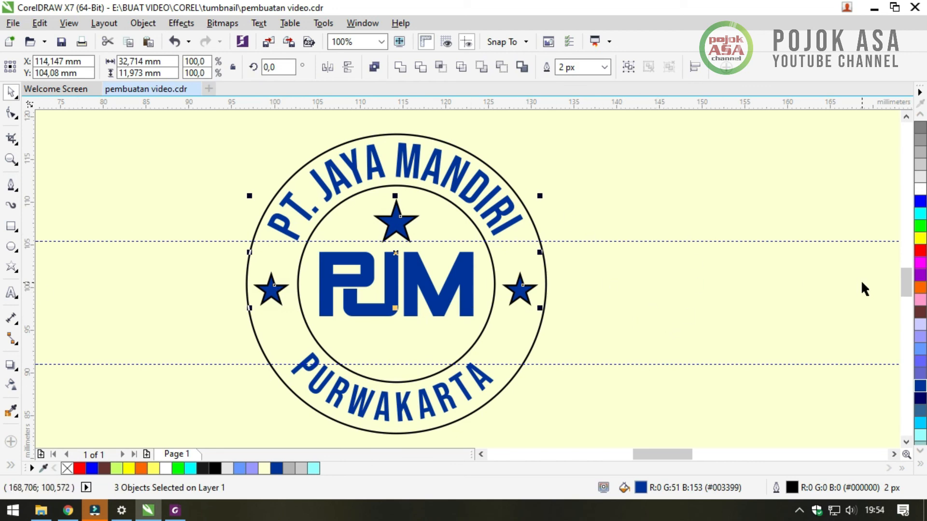
left_click(920, 465)
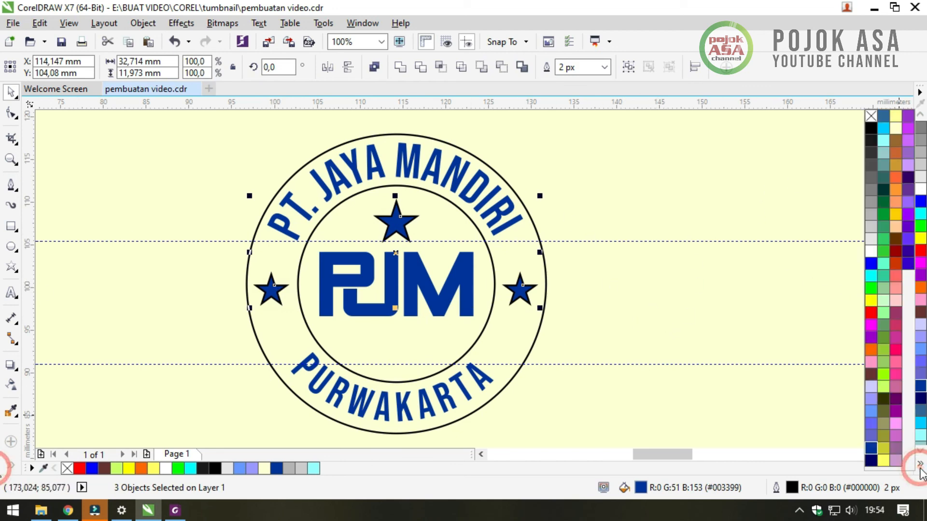
right_click(870, 117)
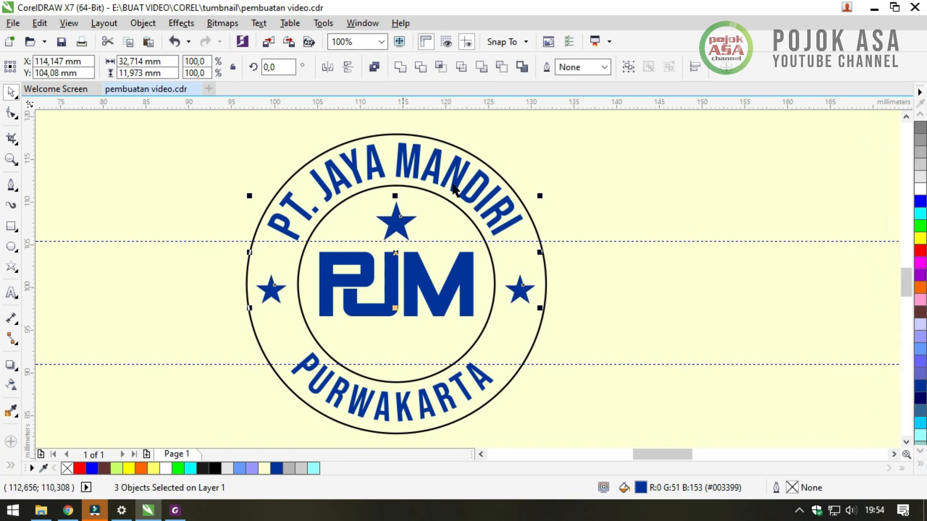
left_click(617, 176)
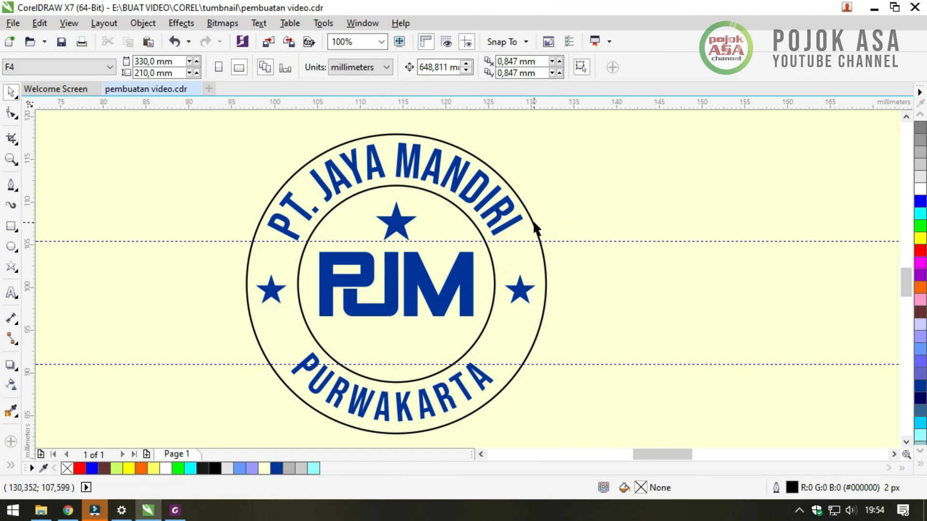
Recolour the outlines of the outer and inner circles to dark blue #003399
left_click(534, 224)
left_click(595, 179)
left_click(536, 233)
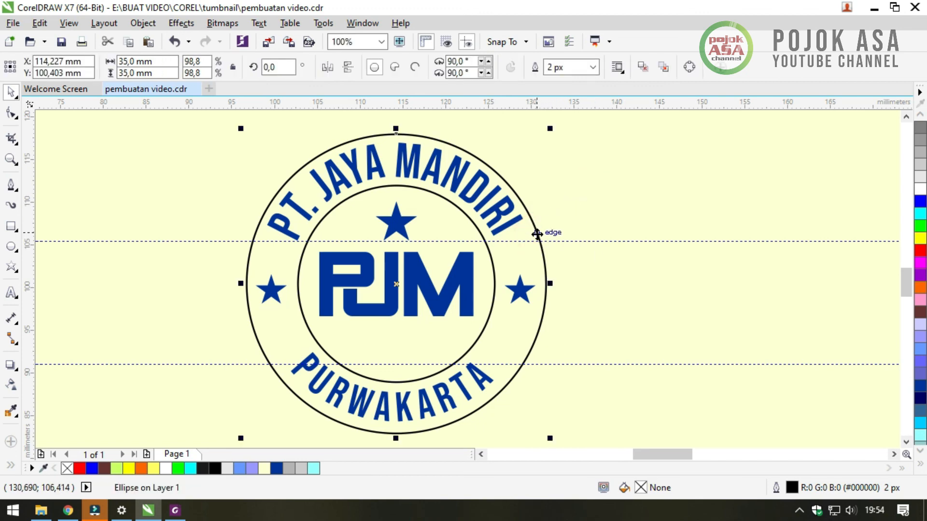
right_click(918, 392)
left_click(642, 167)
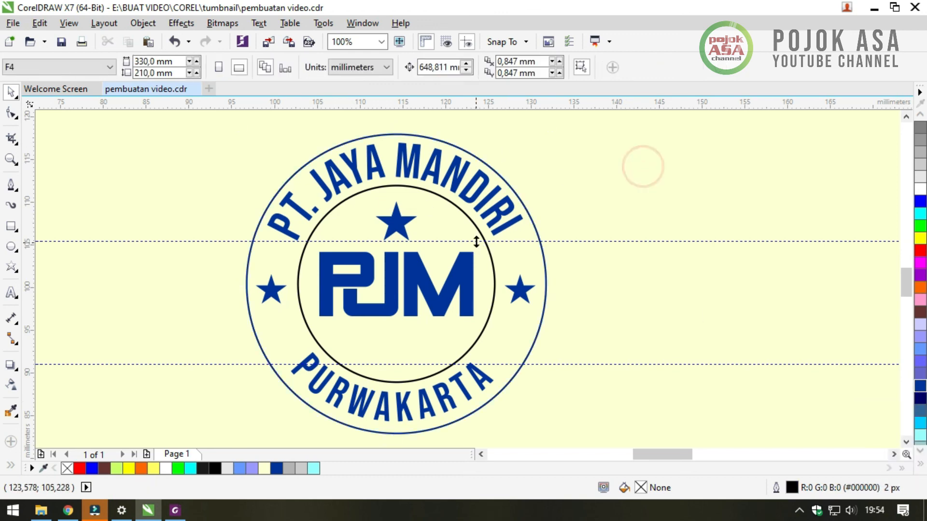
left_click(478, 229)
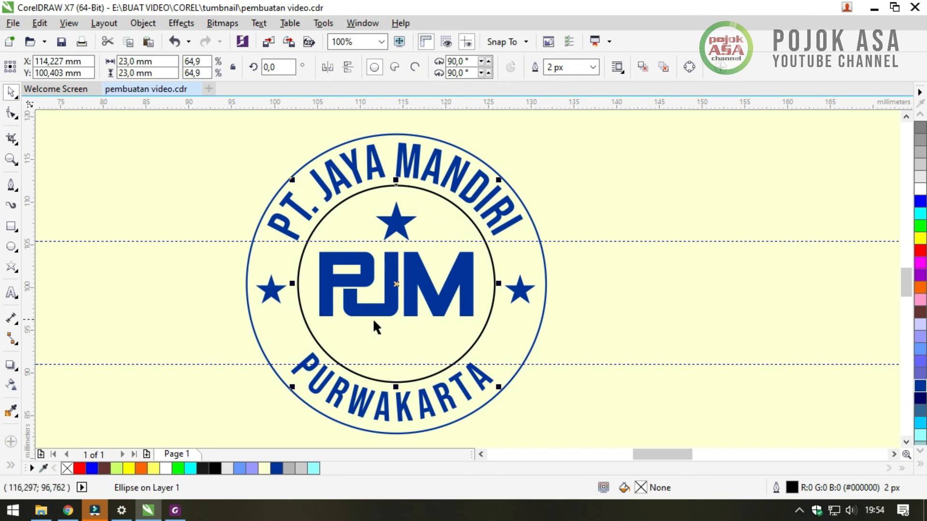
right_click(920, 393)
left_click(578, 157)
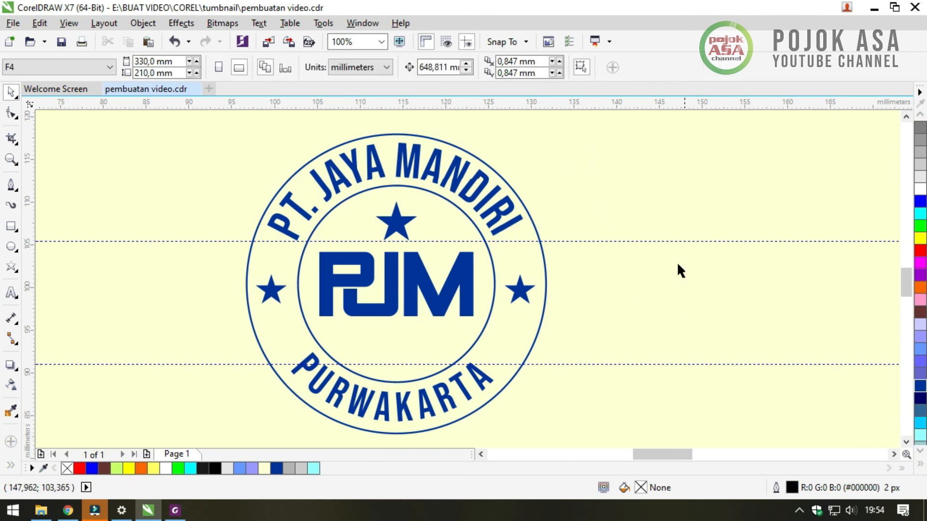
Delete the two horizontal guidelines crossing the stamp and save the document
left_click(616, 240)
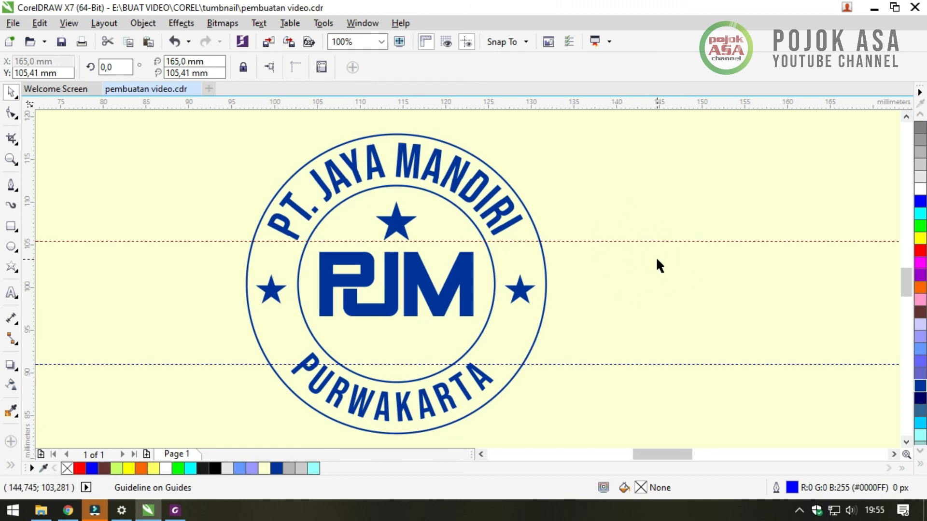
key("Delete")
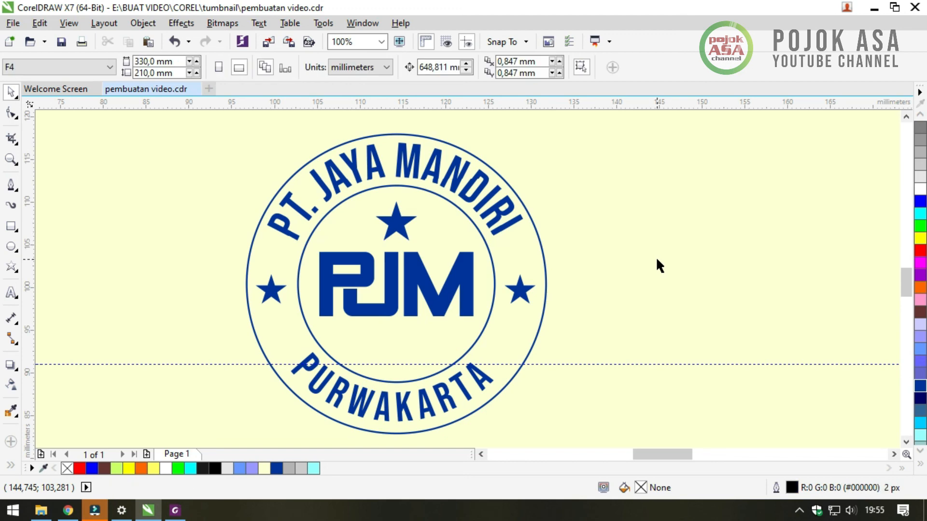
left_click(589, 364)
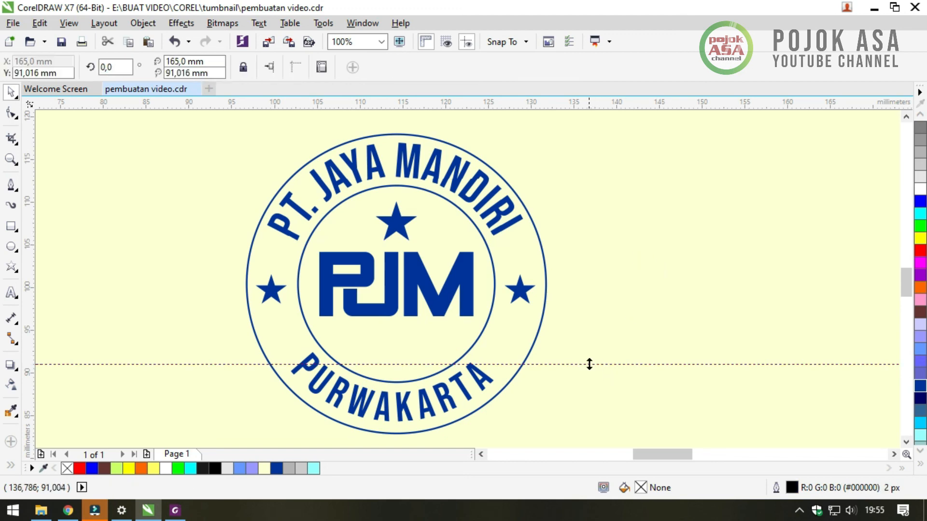
key("Delete")
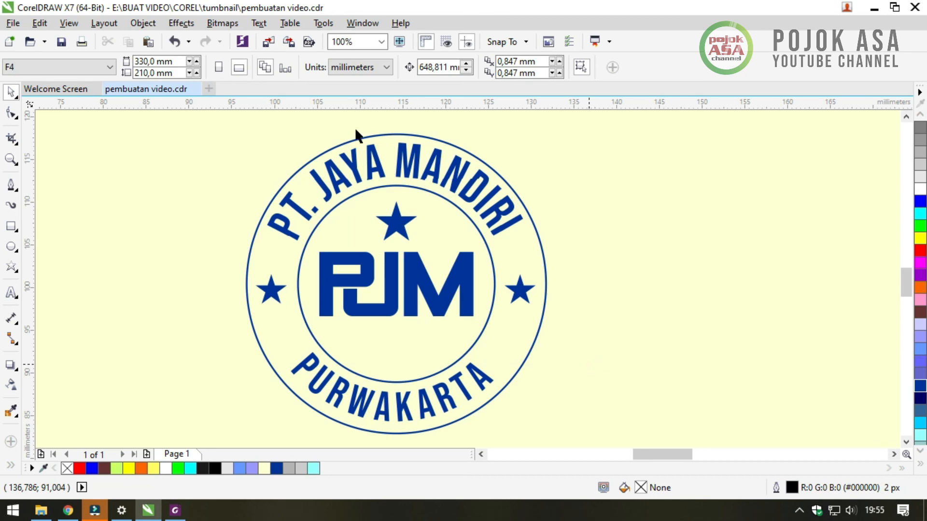
key("ctrl+s")
Create a copy of the outer circle, scaled up to about 35.63 mm, as the stamp's second outer ring
key("F4")
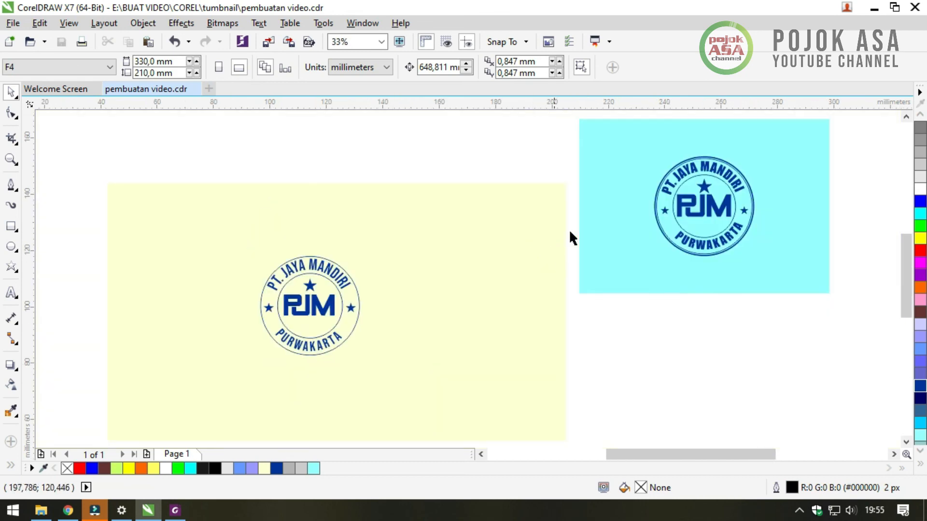
scroll(706, 205, "up", 3)
scroll(707, 207, "down", 2)
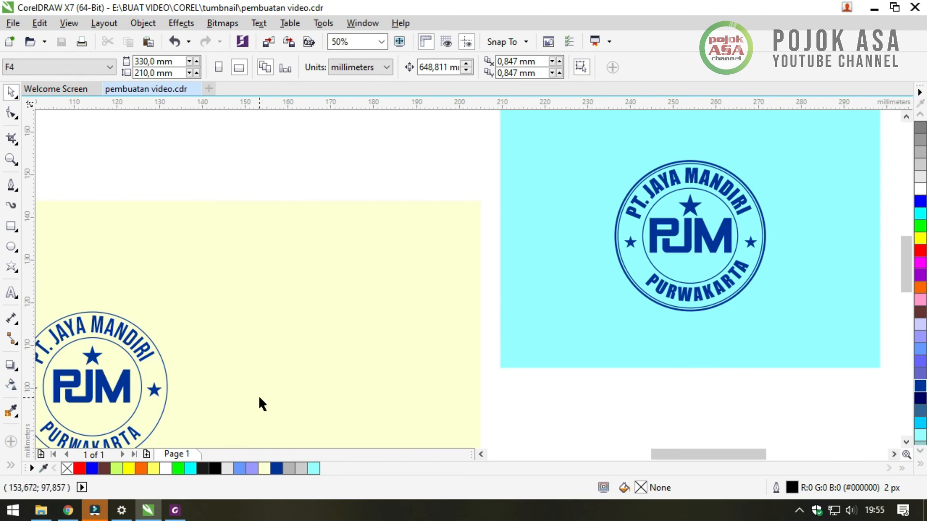
key("F2")
scroll(349, 355, "down", 2)
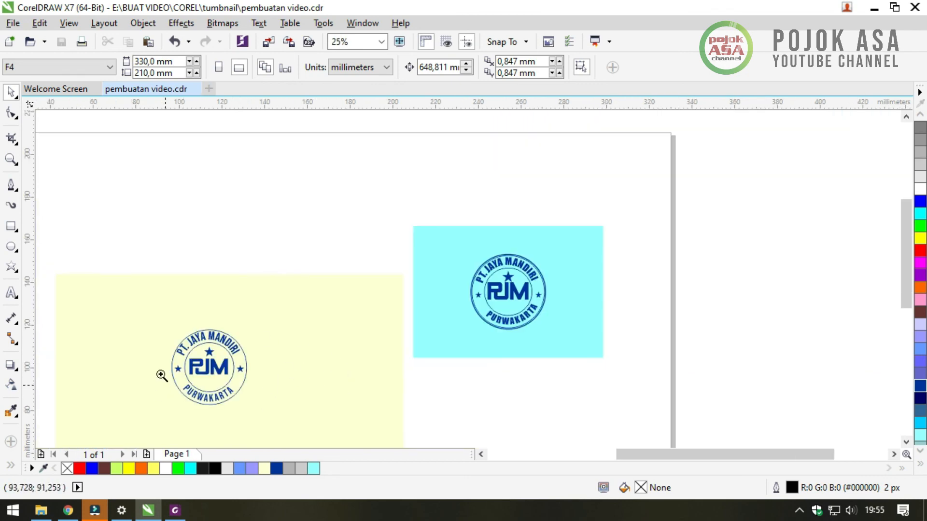
left_click_drag(161, 312, 258, 409)
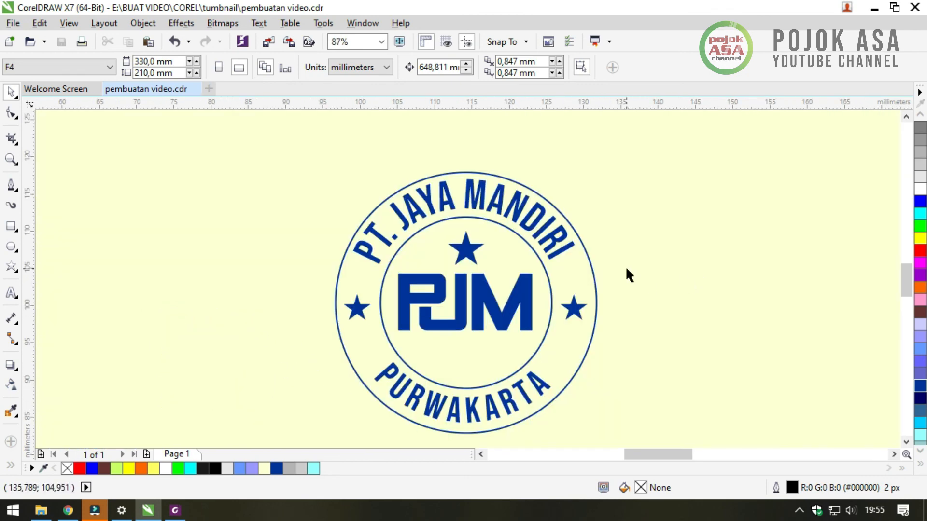
left_click(467, 172)
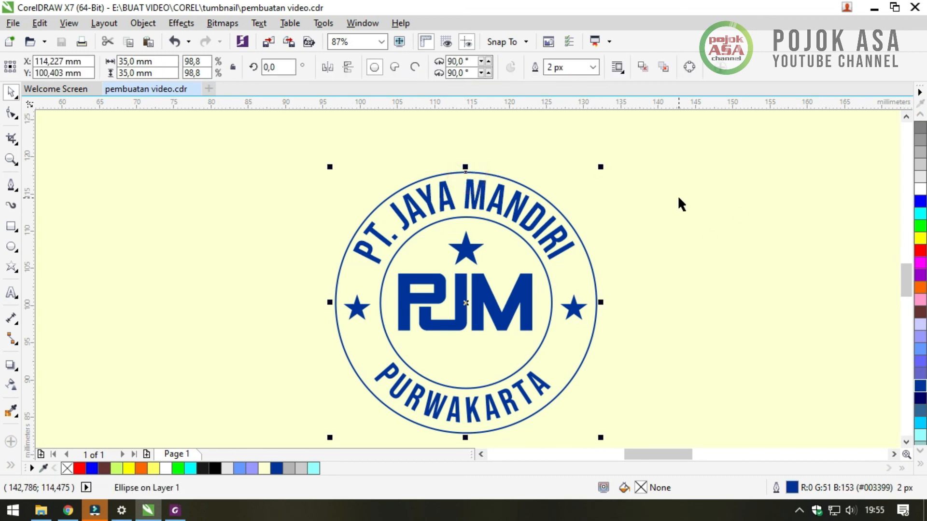
left_click(905, 442)
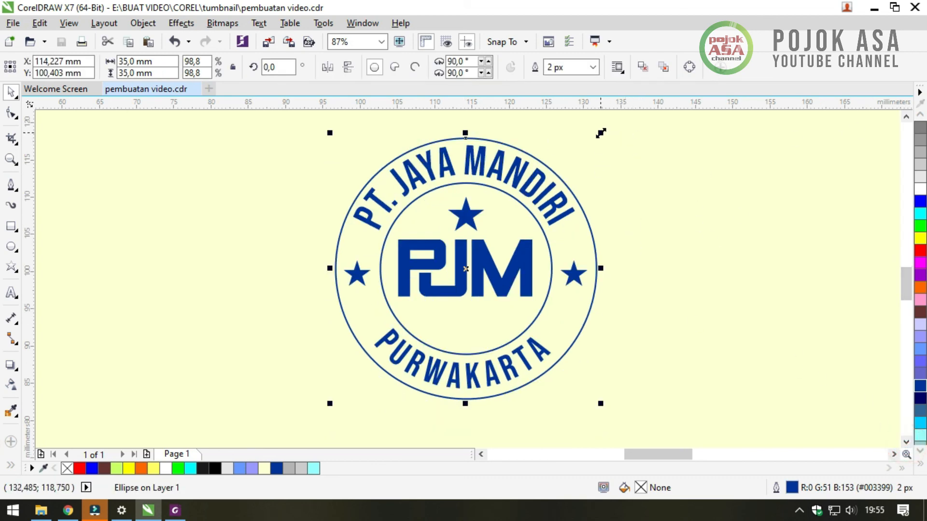
left_click_drag(603, 132, 606, 128)
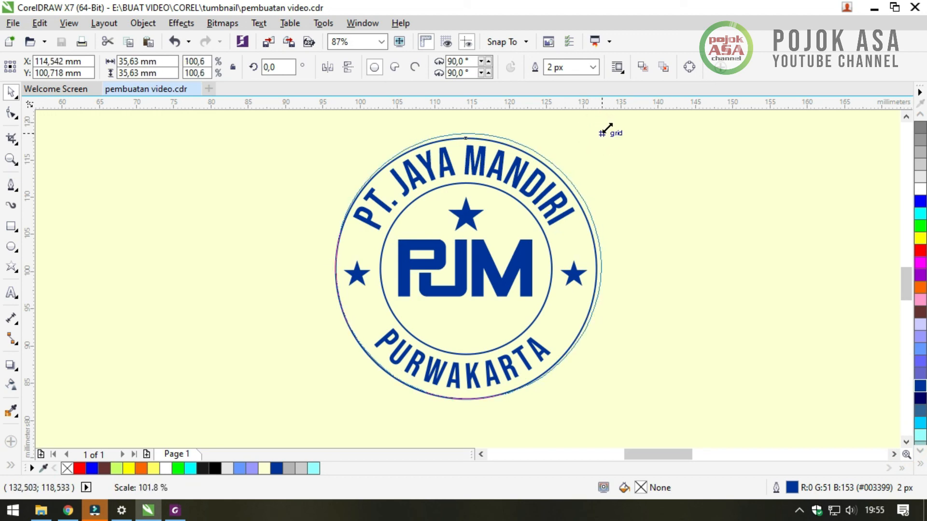
left_click_drag(606, 128, 609, 126)
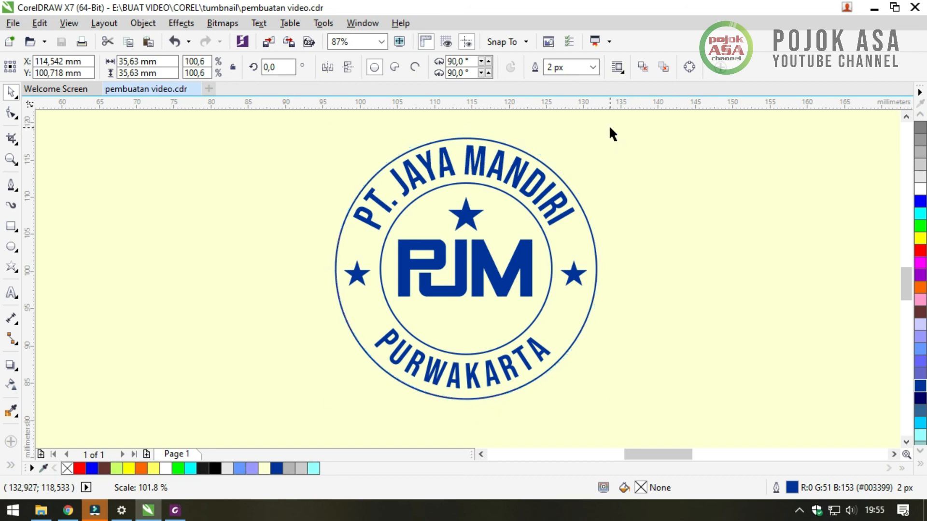
left_click(655, 254)
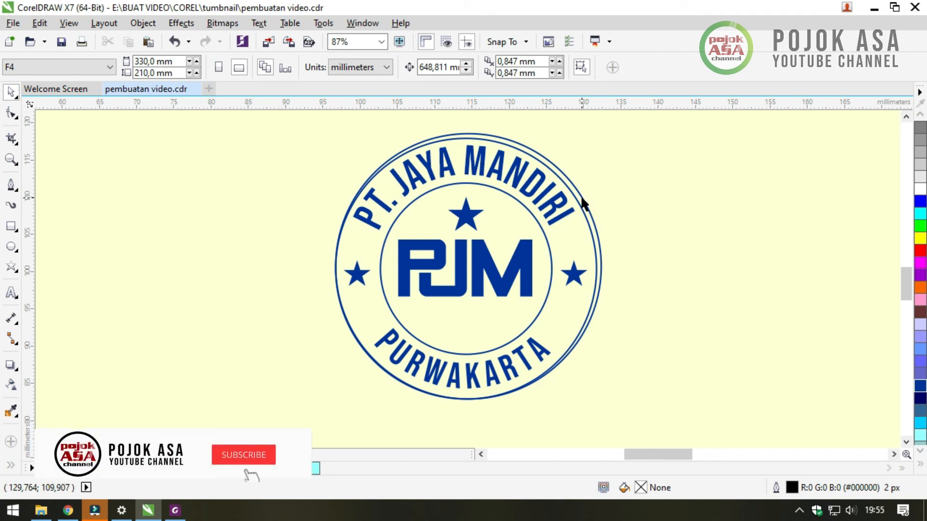
Centre the enlarged circle copy horizontally and vertically on the original outer circle
left_click(581, 198)
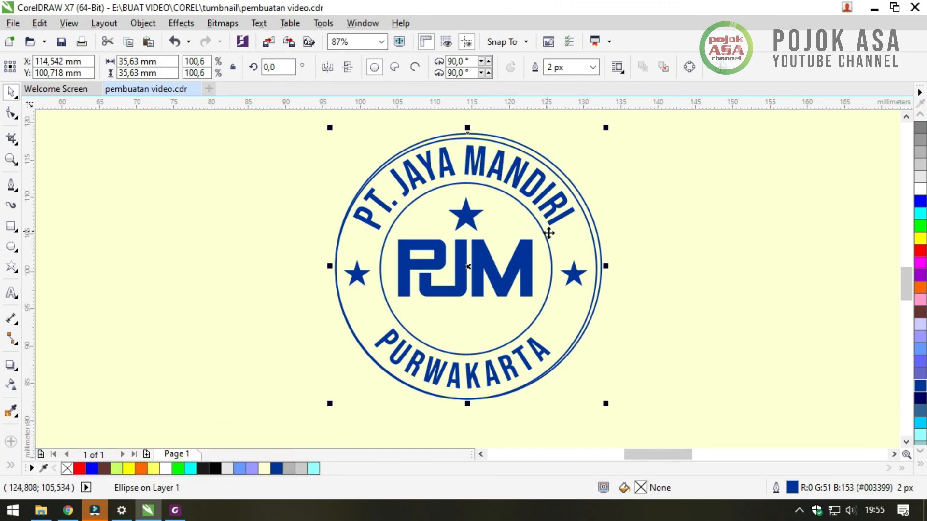
left_click(591, 233, "shift")
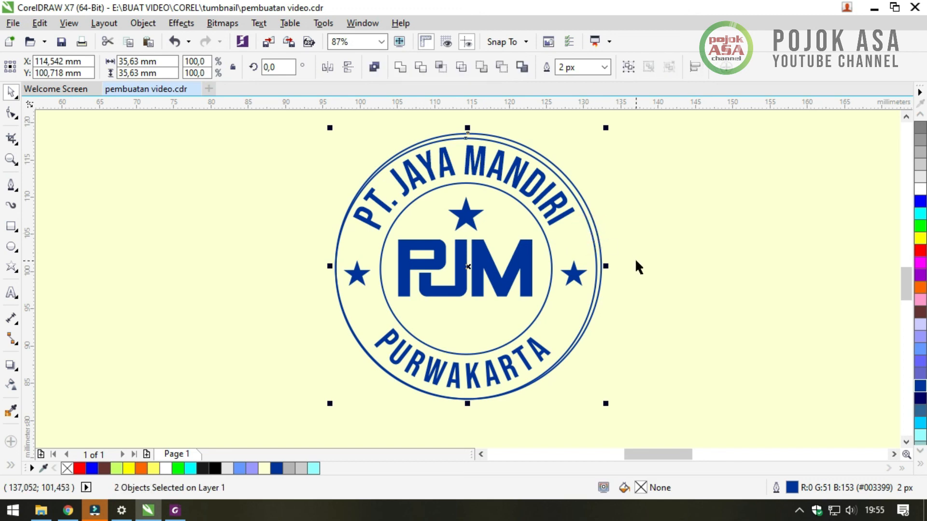
key("e")
key("c")
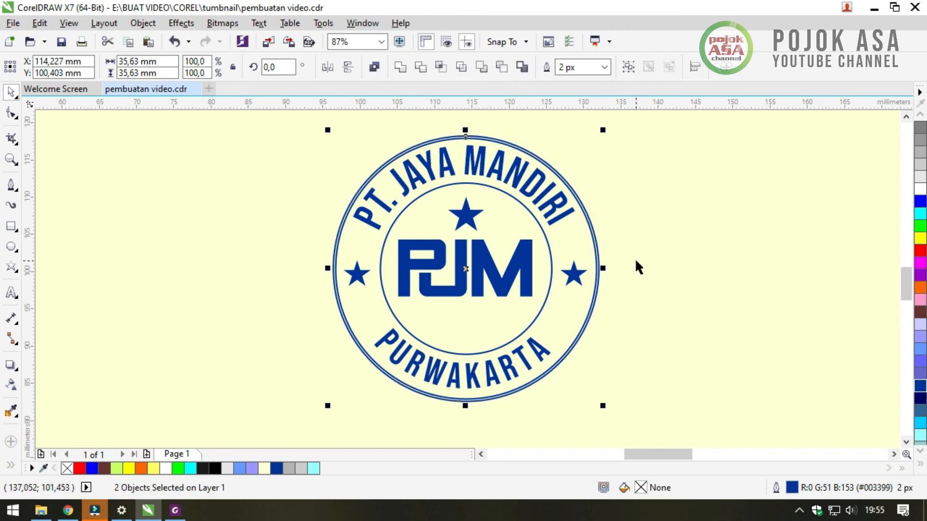
left_click(635, 258)
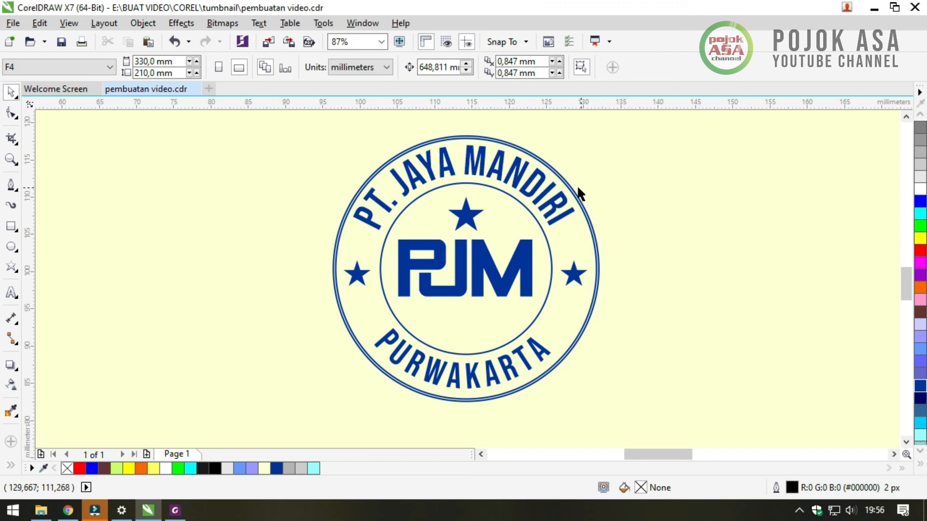
Enlarge the outermost circle to about 36.37 mm and re-centre it on the original outer circle
scroll(573, 194, "up", 2)
scroll(573, 189, "down", 2)
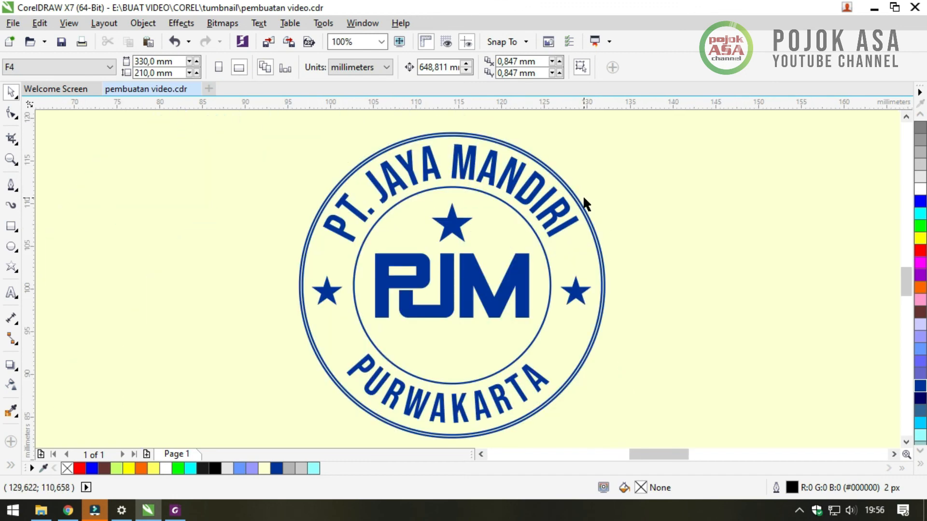
left_click(574, 195)
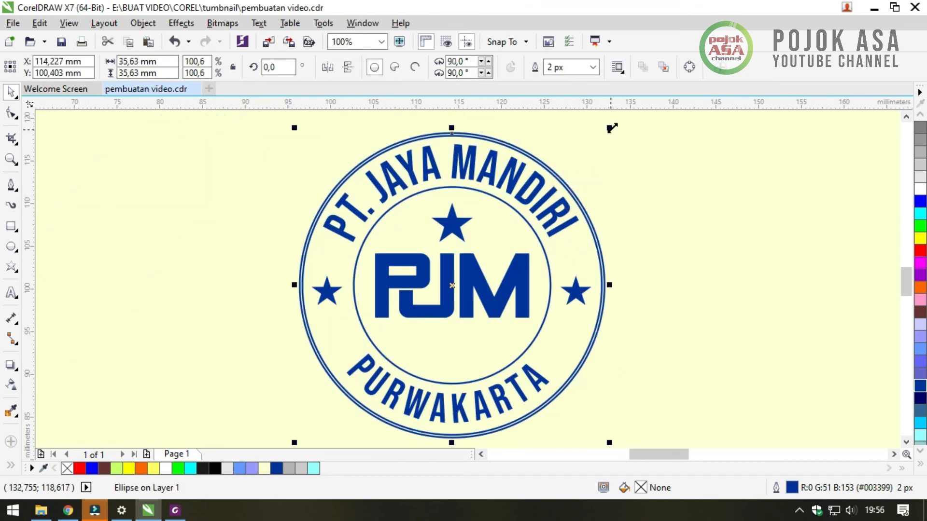
left_click_drag(612, 128, 622, 122)
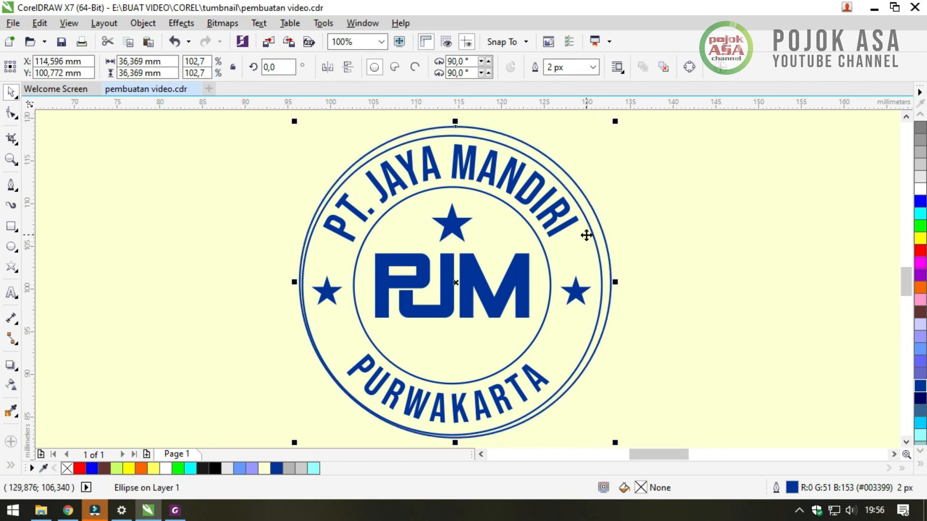
left_click(593, 230, "shift")
key("c")
key("e")
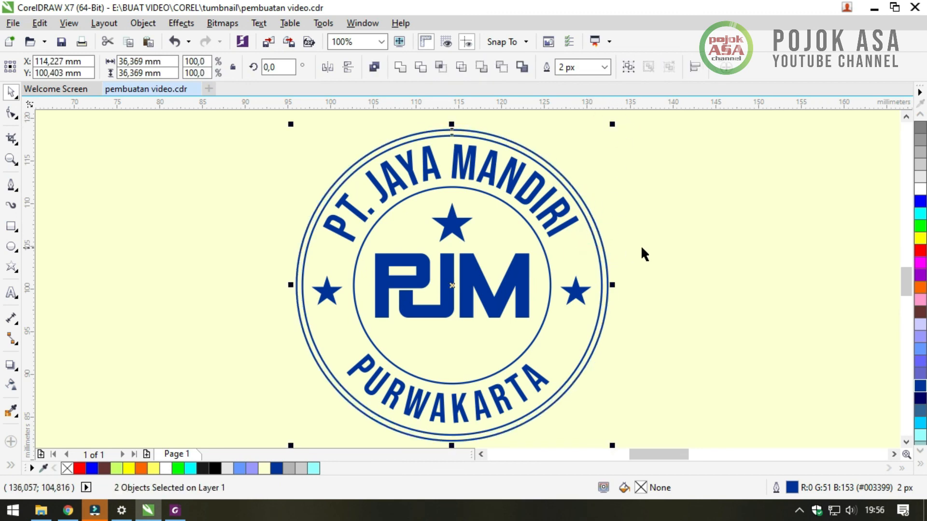
left_click(642, 247)
Thicken the outline of the stamp's outermost circle to 5 px, matching the heavier outer ring of the reference stamp
key("F4")
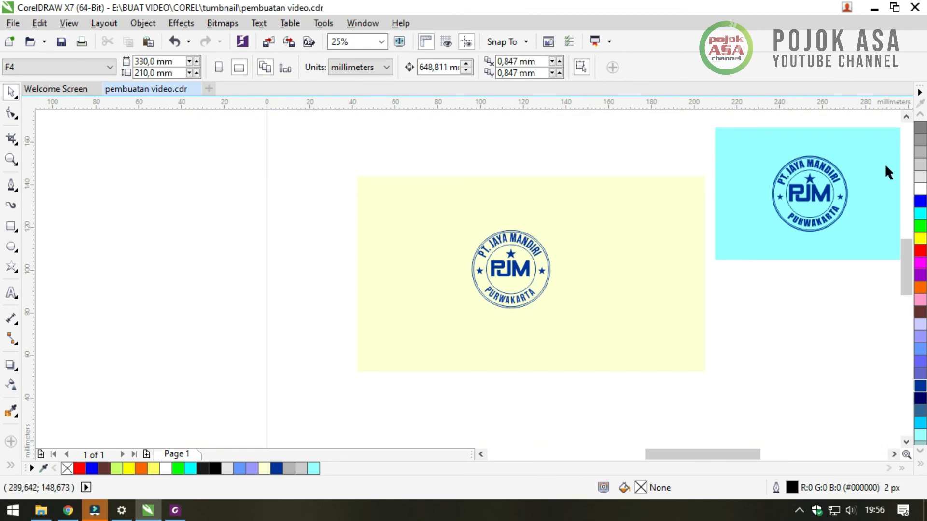
scroll(838, 163, "up", 3)
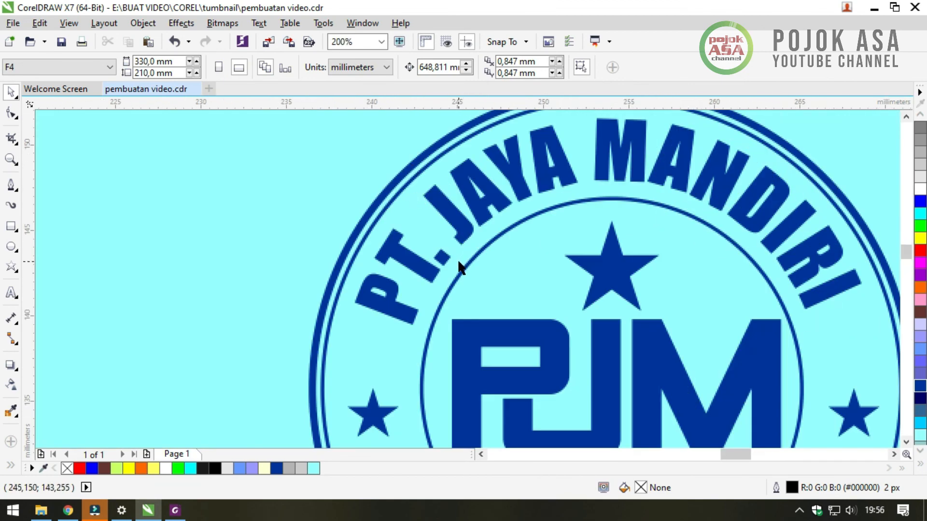
scroll(362, 284, "down", 3)
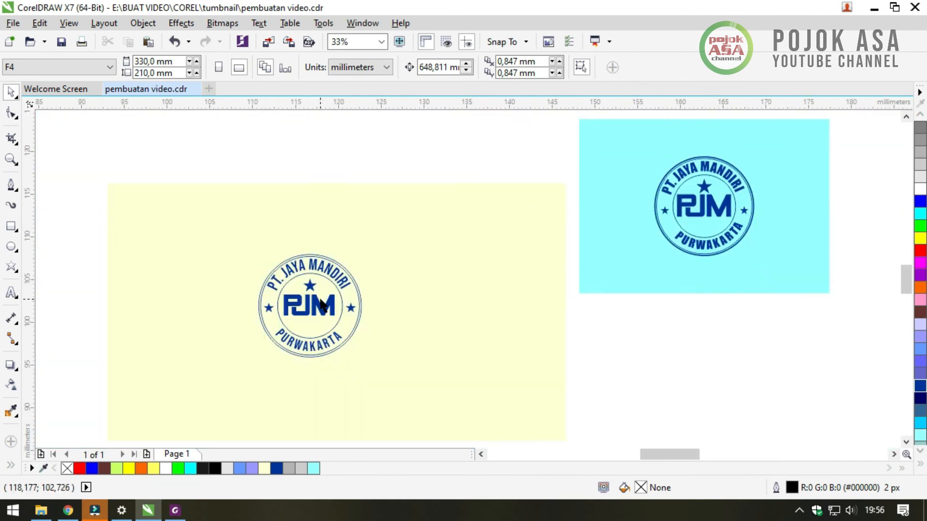
scroll(321, 302, "up", 2)
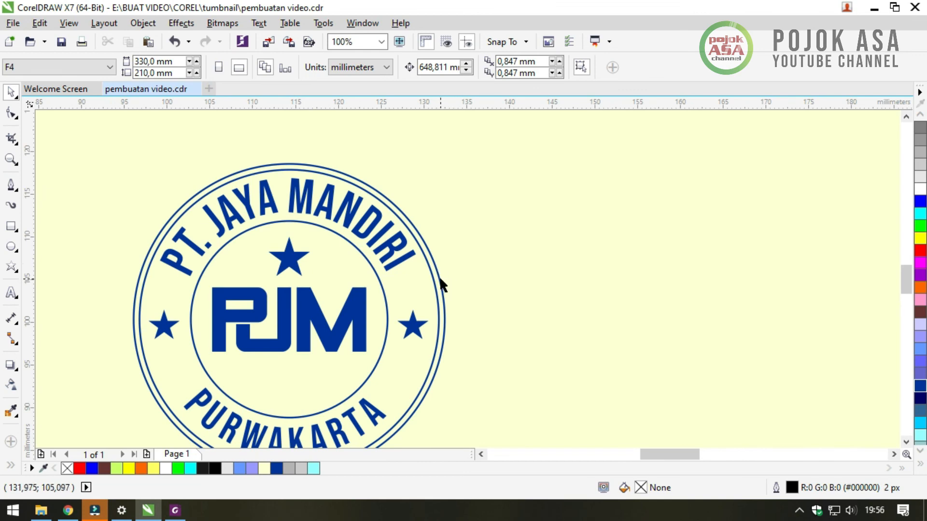
left_click(438, 276)
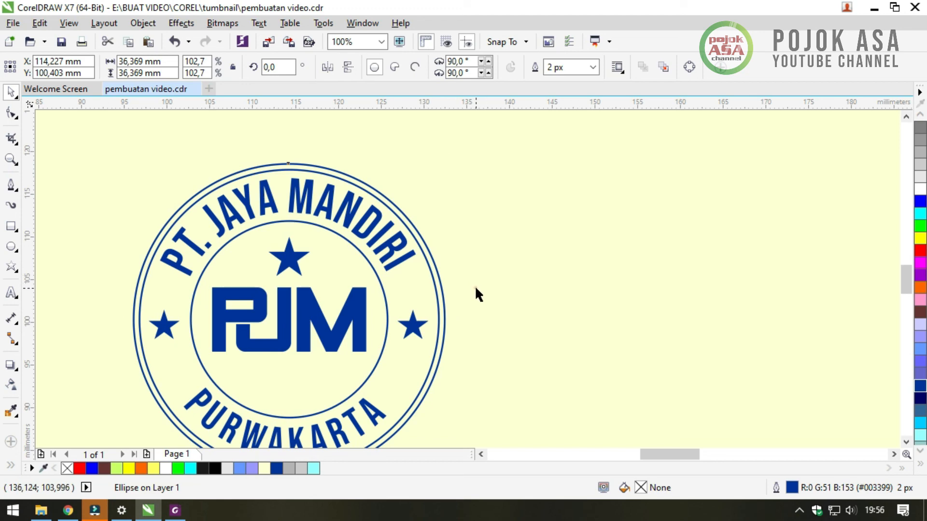
left_click(474, 285)
left_click(445, 314)
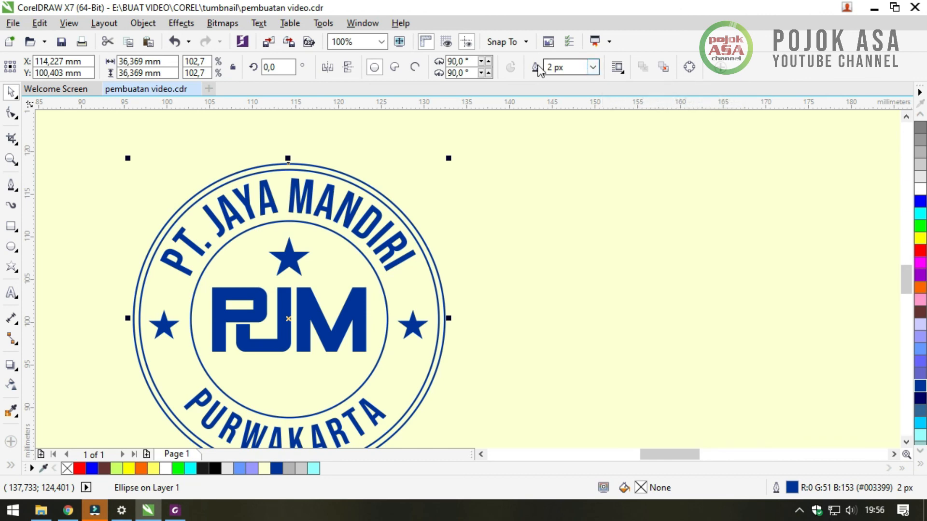
left_click(595, 68)
left_click(595, 69)
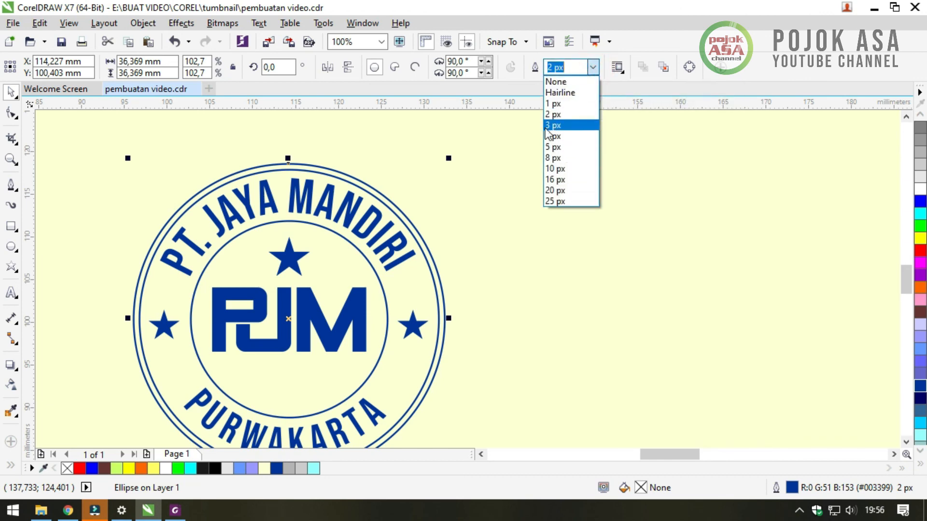
left_click(553, 147)
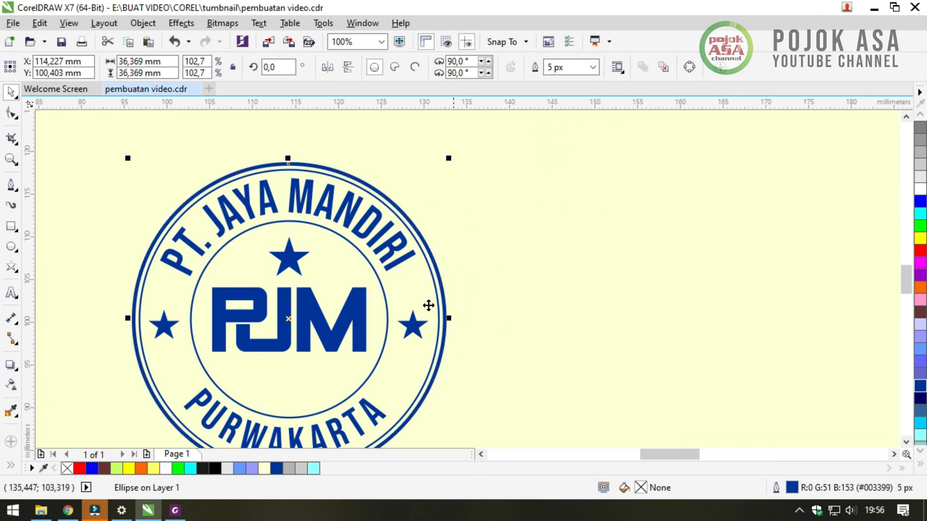
left_click(505, 326)
scroll(405, 294, "down", 1)
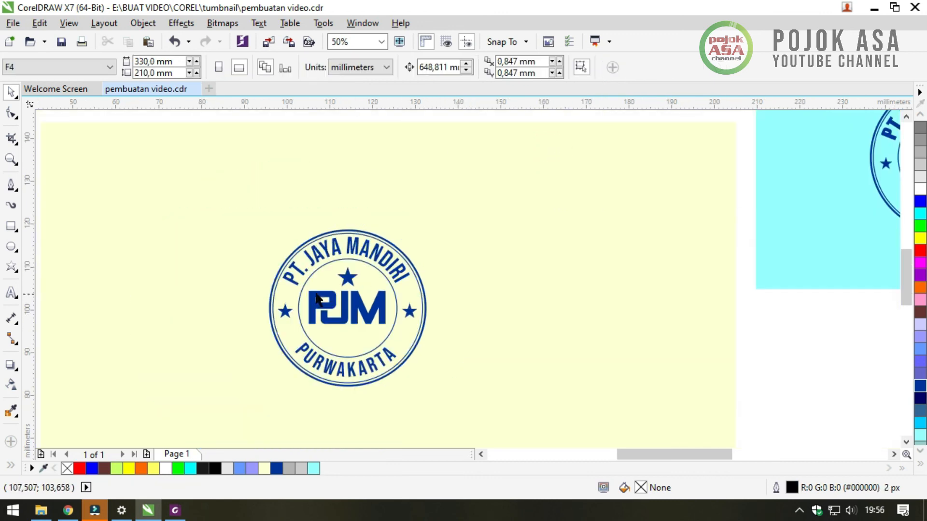
key("z")
left_click_drag(245, 207, 461, 392)
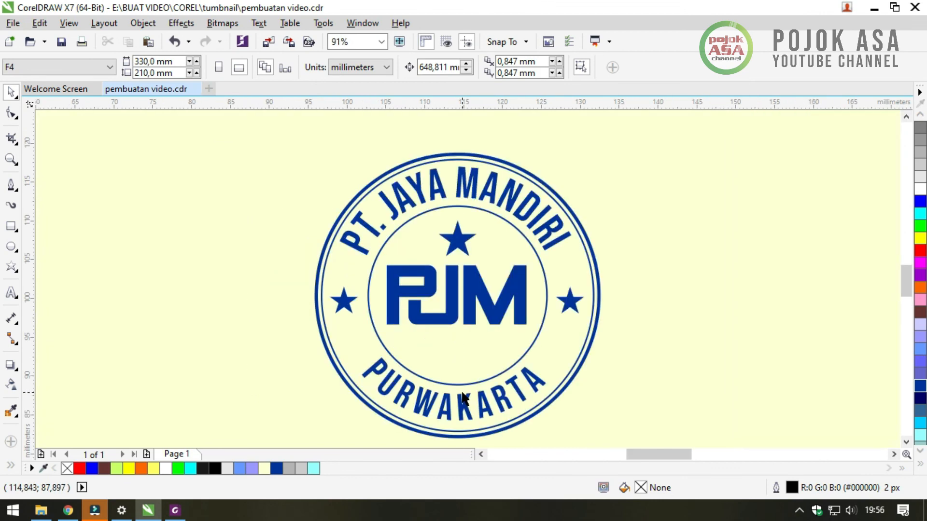